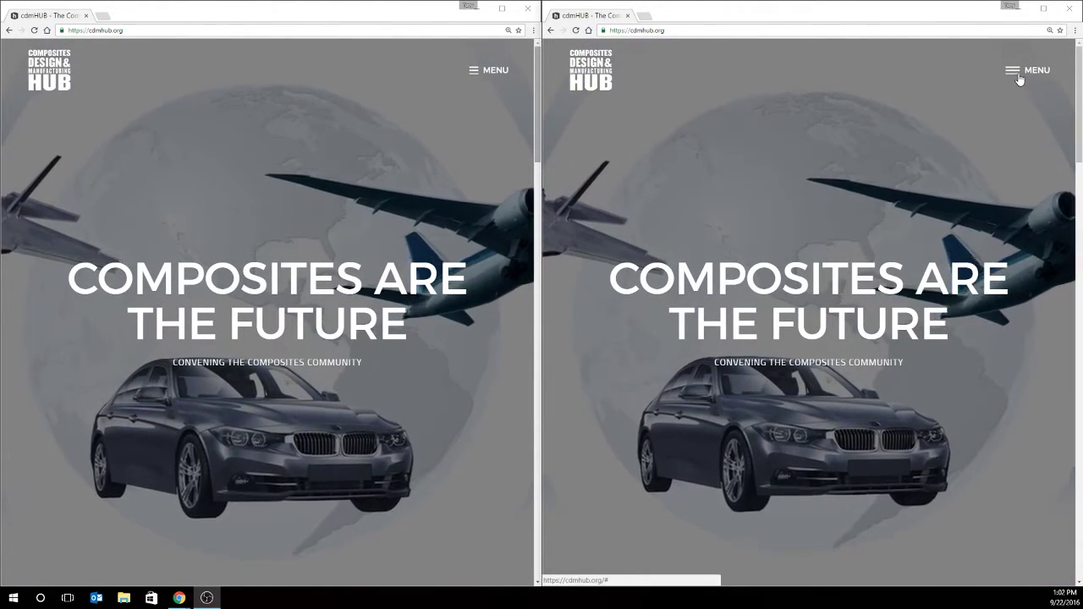
Step: Search the cdmHUB site for 'simulation challenge' using the earlier search suggestion
left_click(1019, 72)
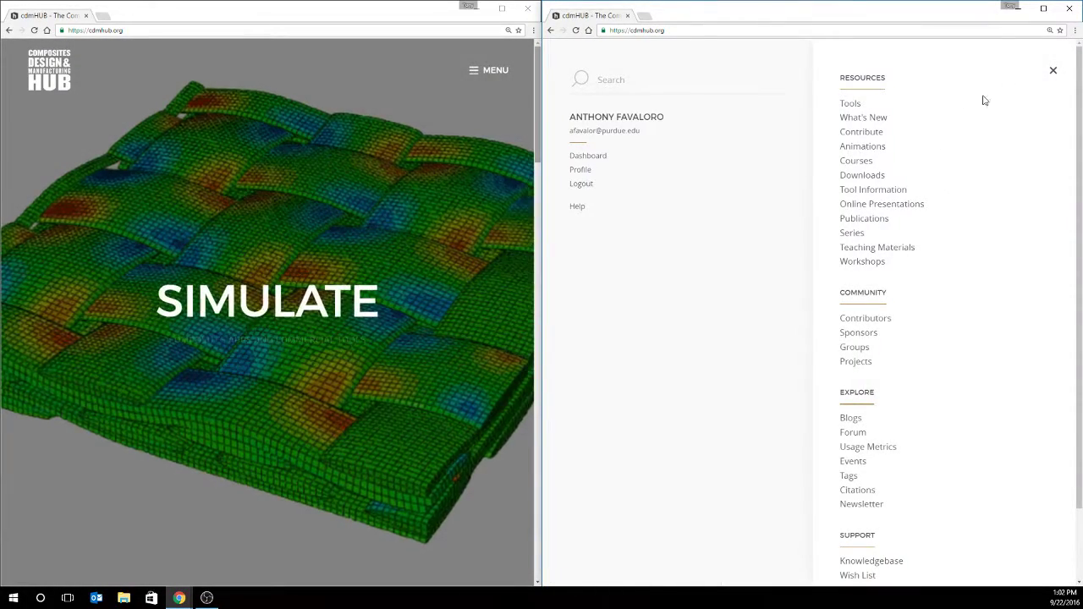
right_click(645, 80)
left_click(652, 78)
key("Down")
key("Return")
key("Return")
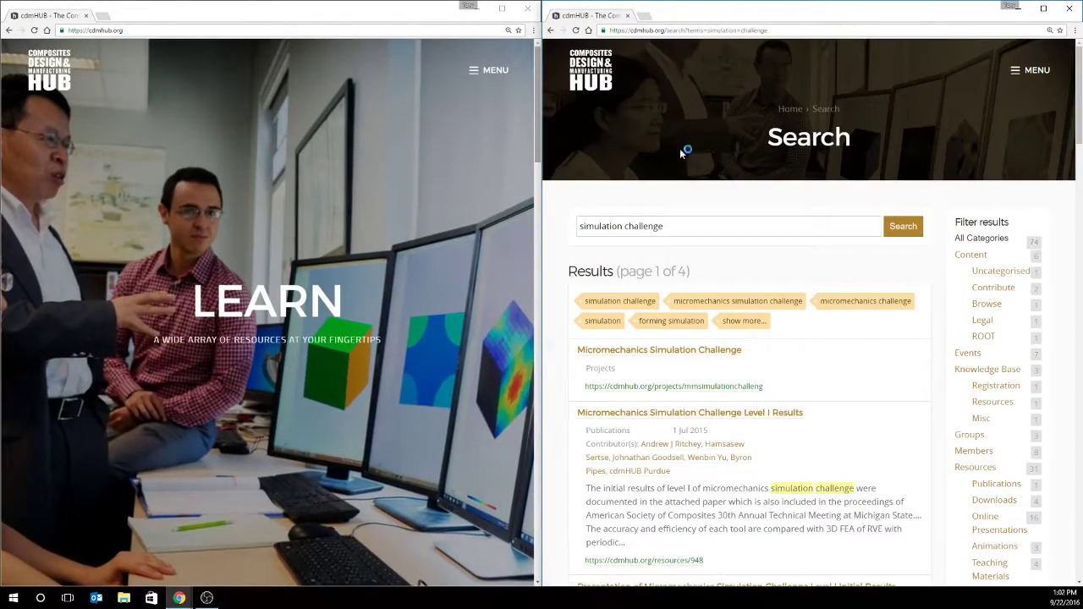
Step: Scroll the 74 results and highlight the Micromechanics Simulation Challenge result titles
scroll(686, 278, "down", 3)
scroll(686, 279, "down", 3)
scroll(613, 280, "up", 6)
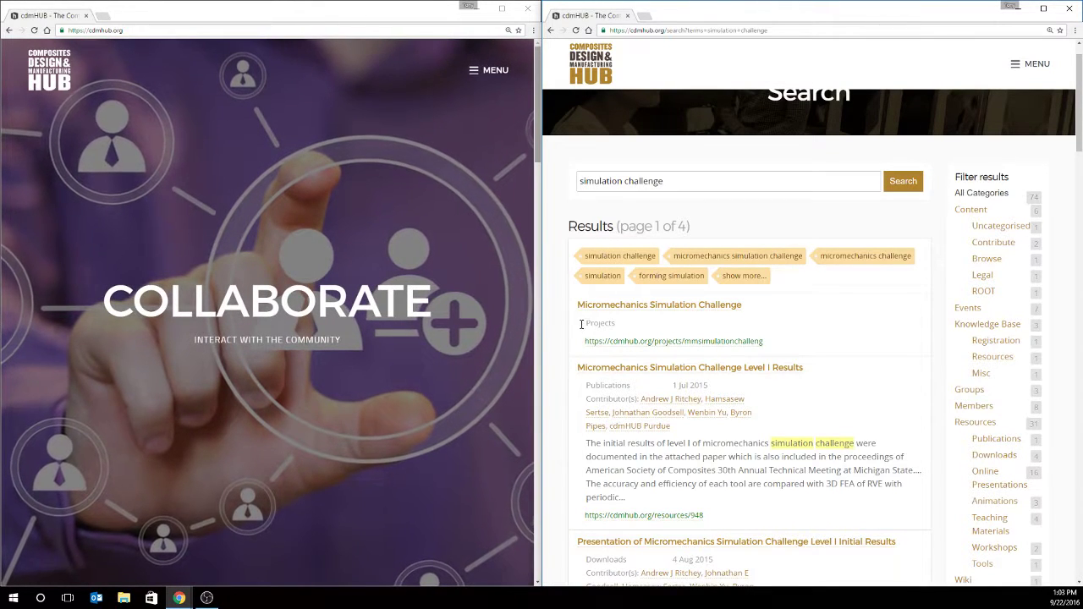
left_click_drag(583, 323, 622, 323)
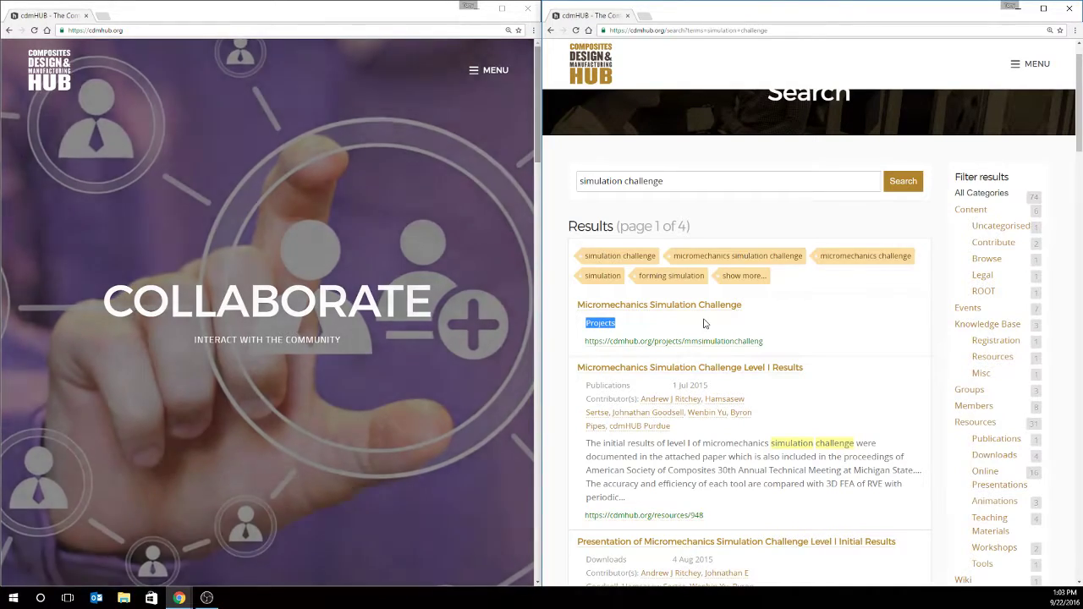
left_click(630, 337)
scroll(601, 347, "down", 1)
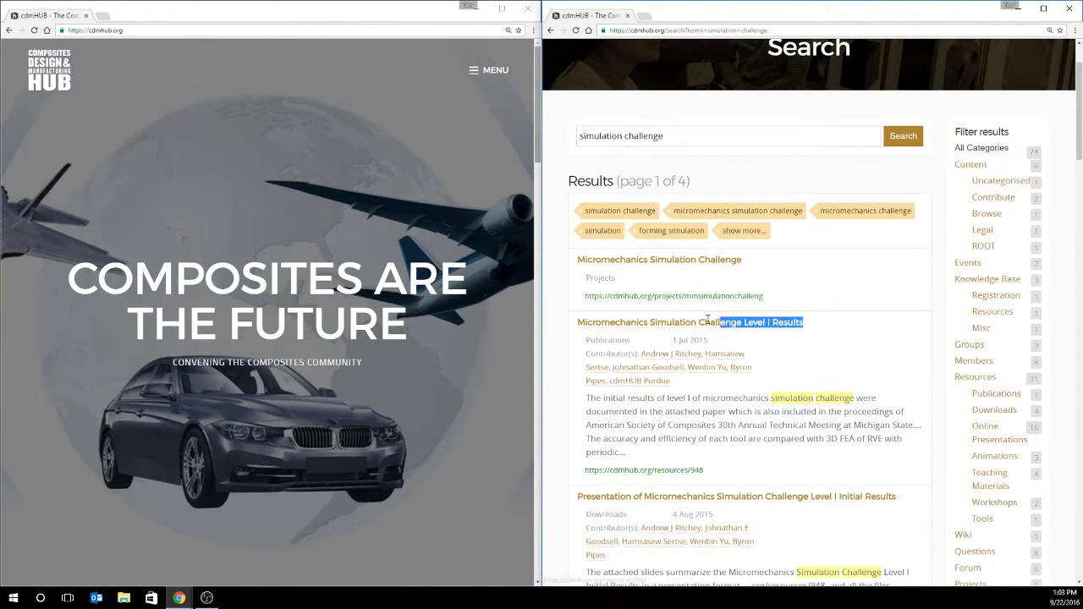
left_click_drag(689, 320, 562, 315)
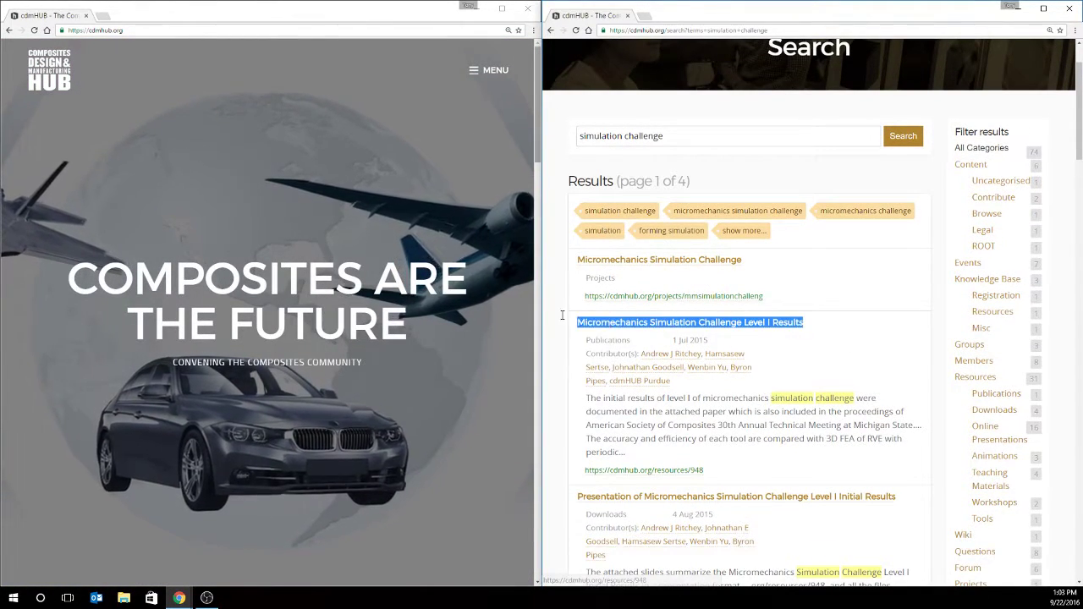
Step: Open the Level I Results publication and read through its abstract, citation and tags
left_click(637, 326)
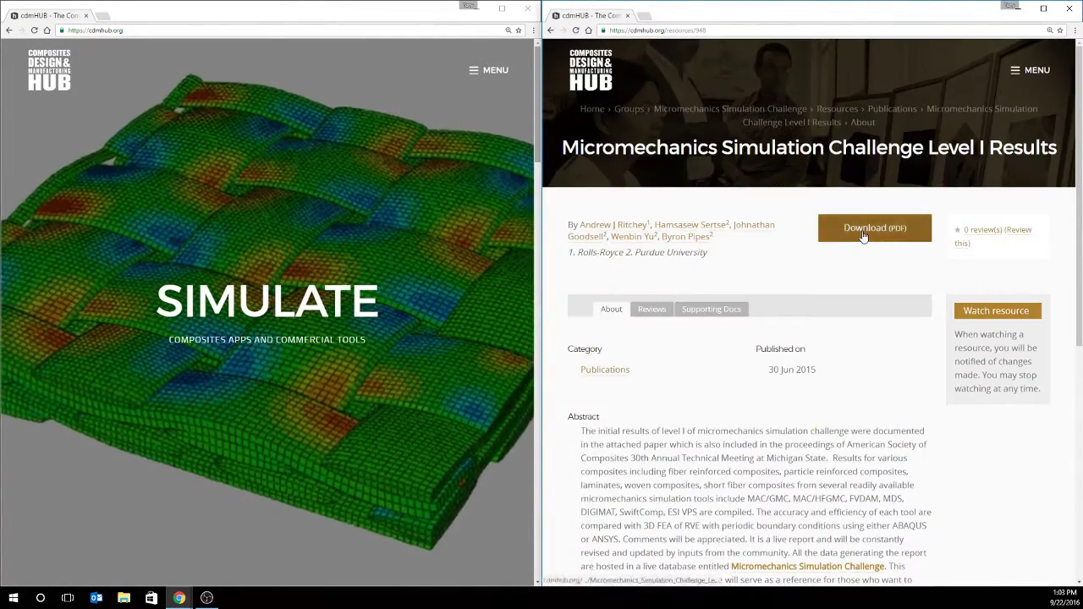
scroll(854, 254, "down", 2)
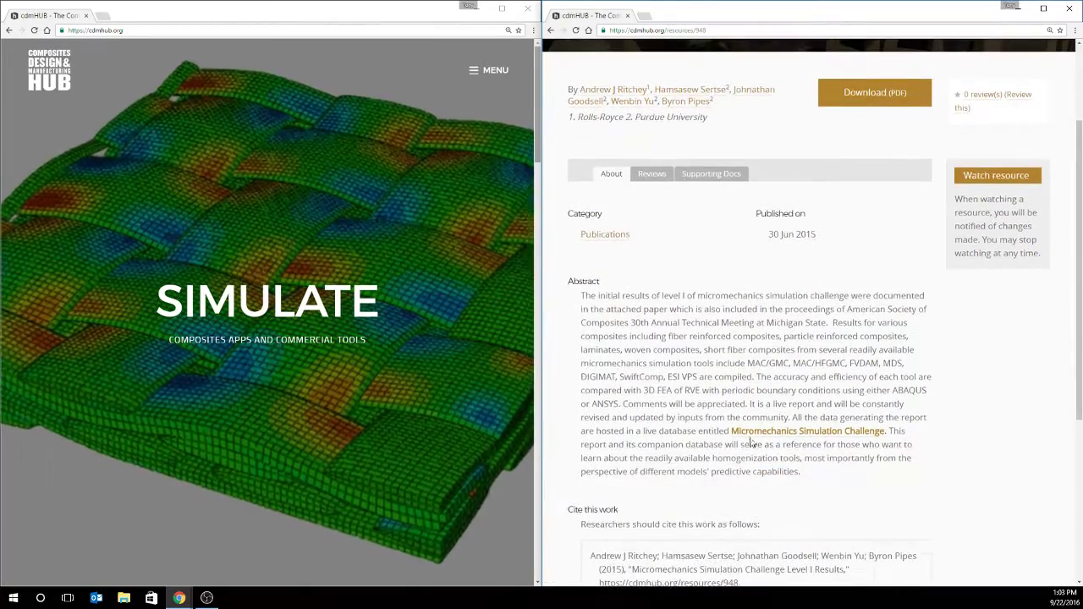
left_click_drag(808, 474, 580, 296)
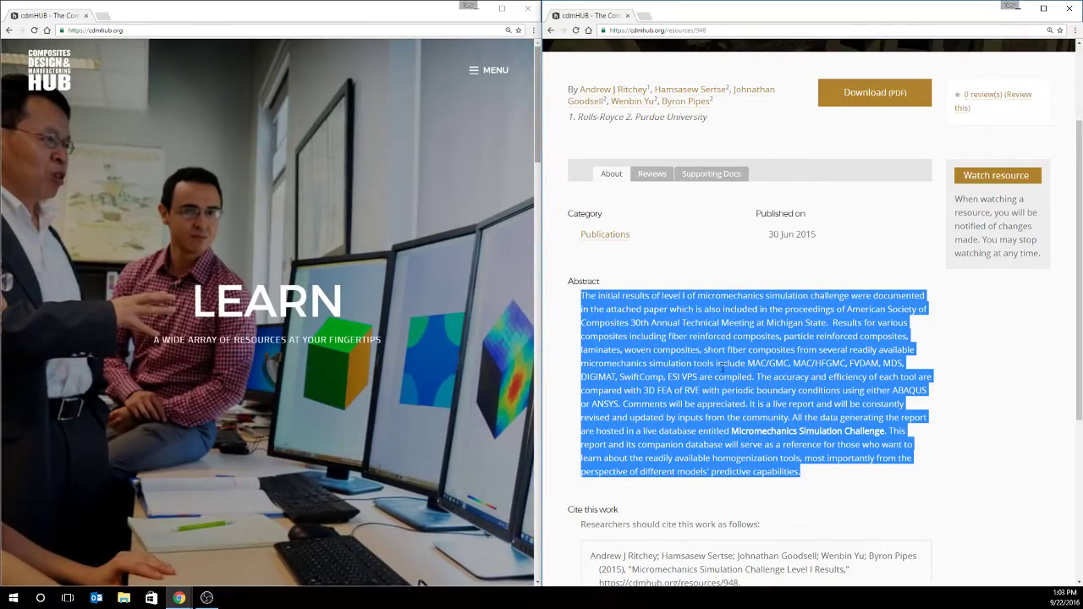
scroll(762, 339, "down", 2)
scroll(736, 399, "down", 2)
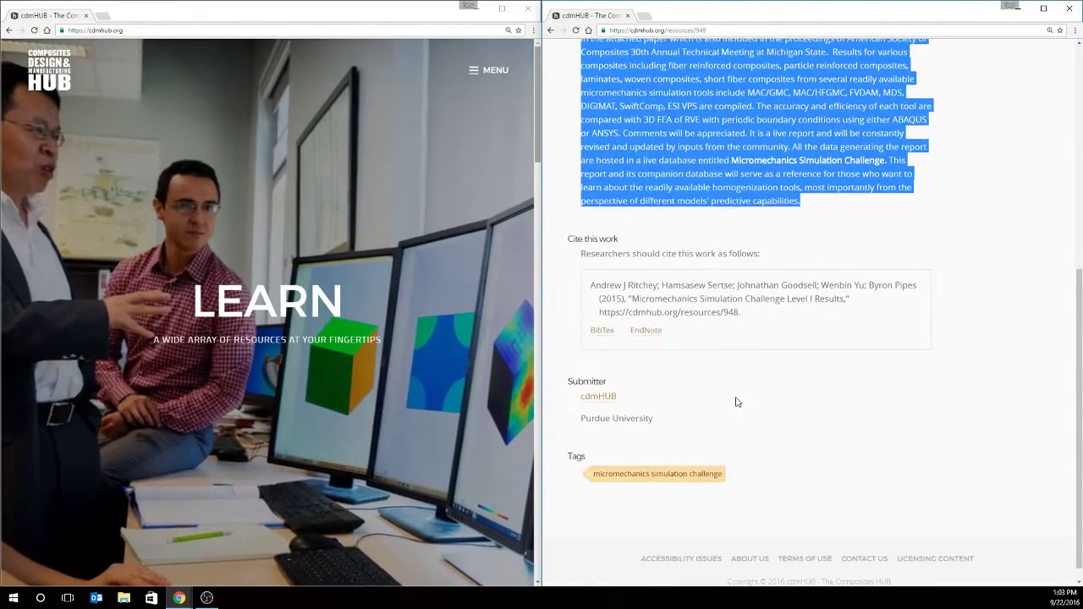
scroll(743, 364, "up", 5)
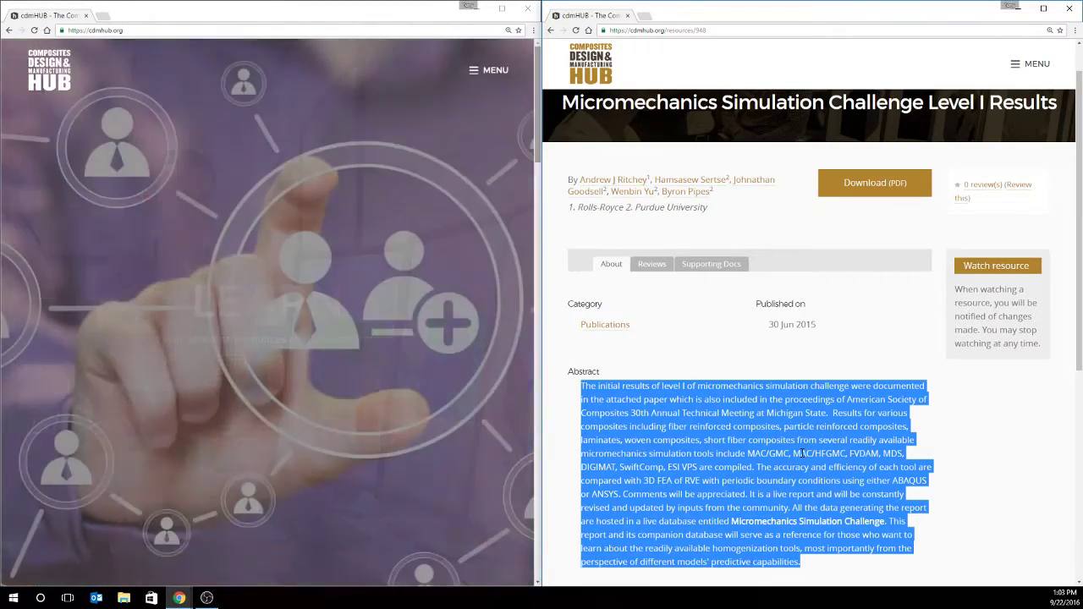
left_click(801, 454)
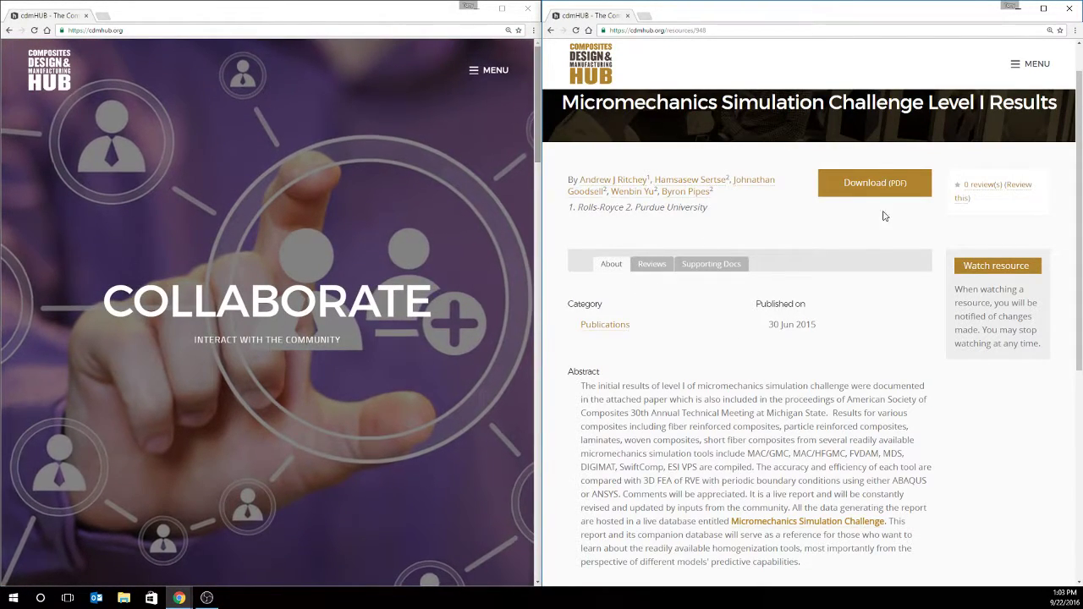
Step: Open the challenge PDF and go to page 6's Case 1: Hexagonal Pack Microstructure heading
left_click(859, 183)
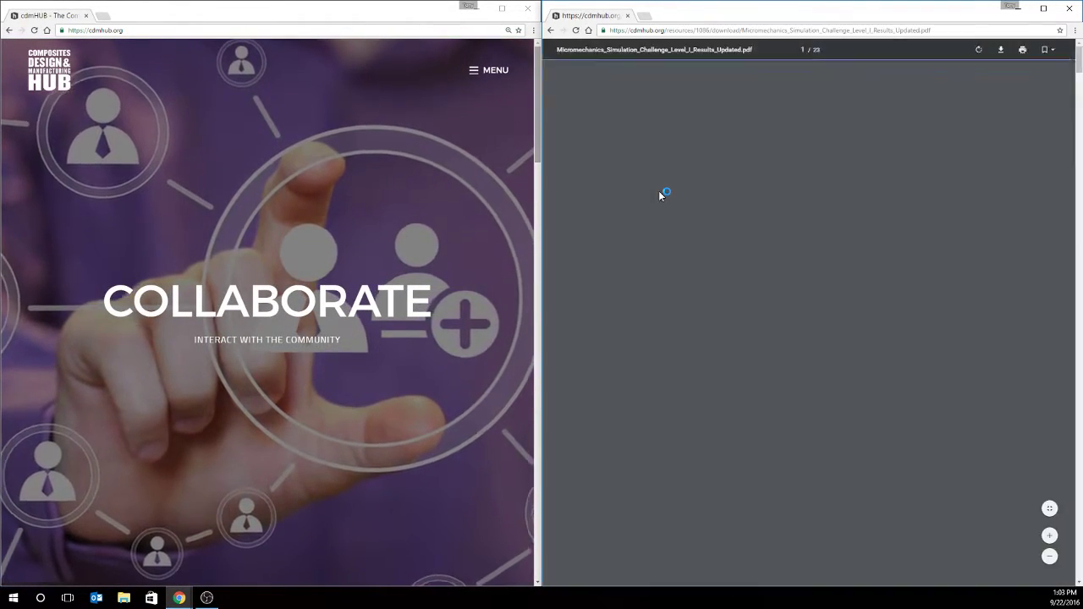
scroll(627, 307, "up", 2, "ctrl")
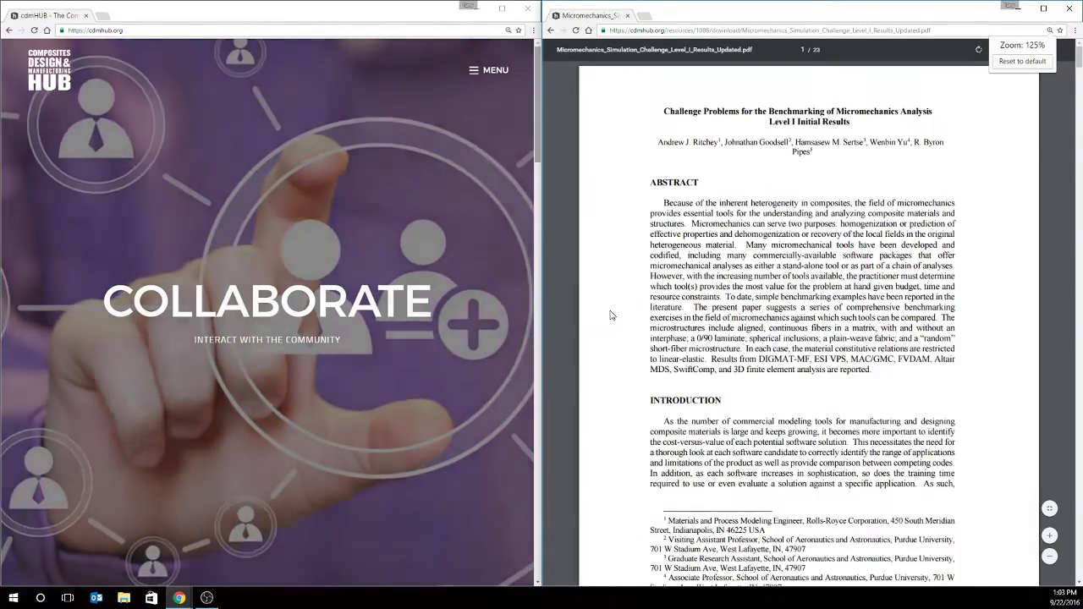
scroll(609, 308, "down", 4)
scroll(605, 310, "down", 14)
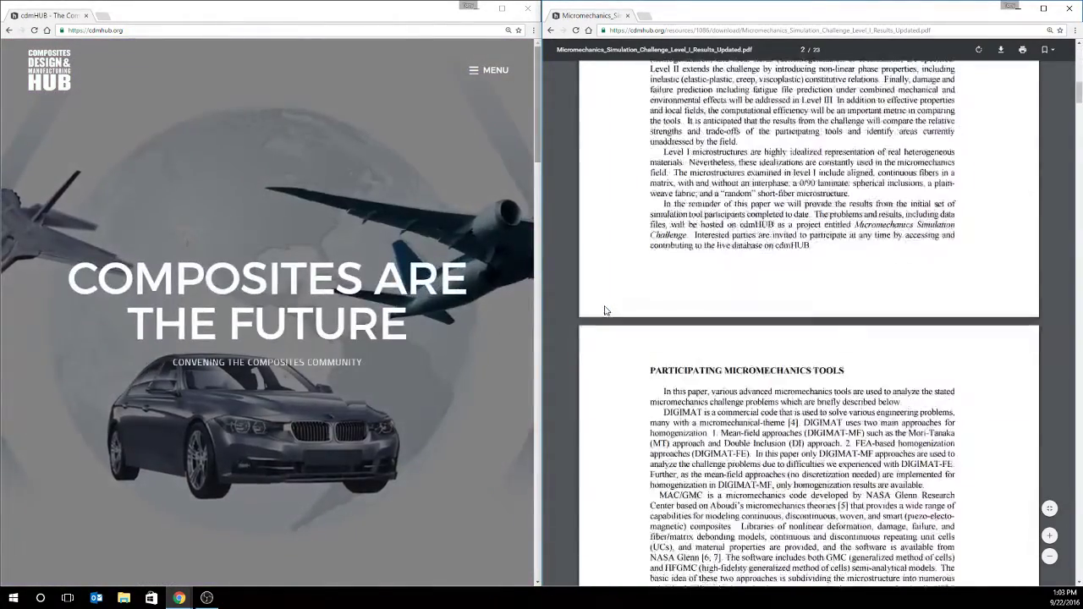
scroll(609, 307, "down", 14)
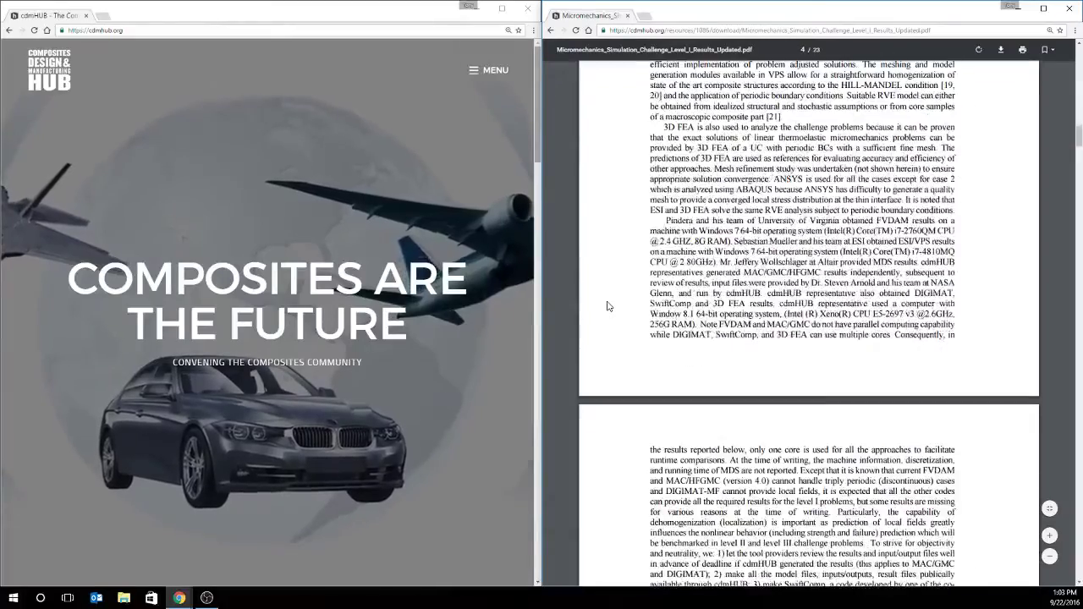
scroll(605, 305, "down", 12)
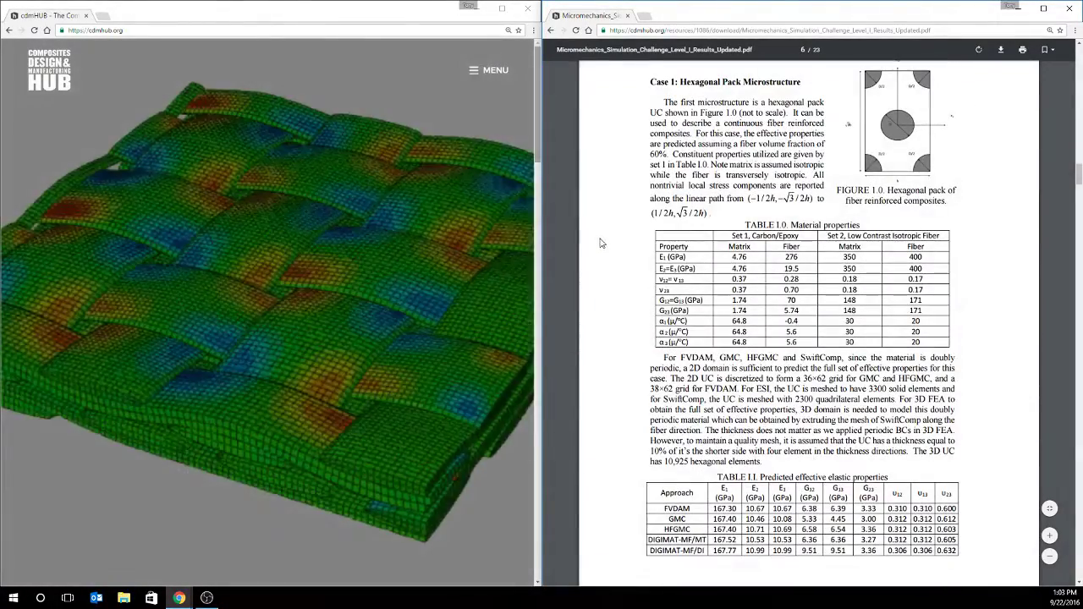
scroll(699, 529, "down", 3)
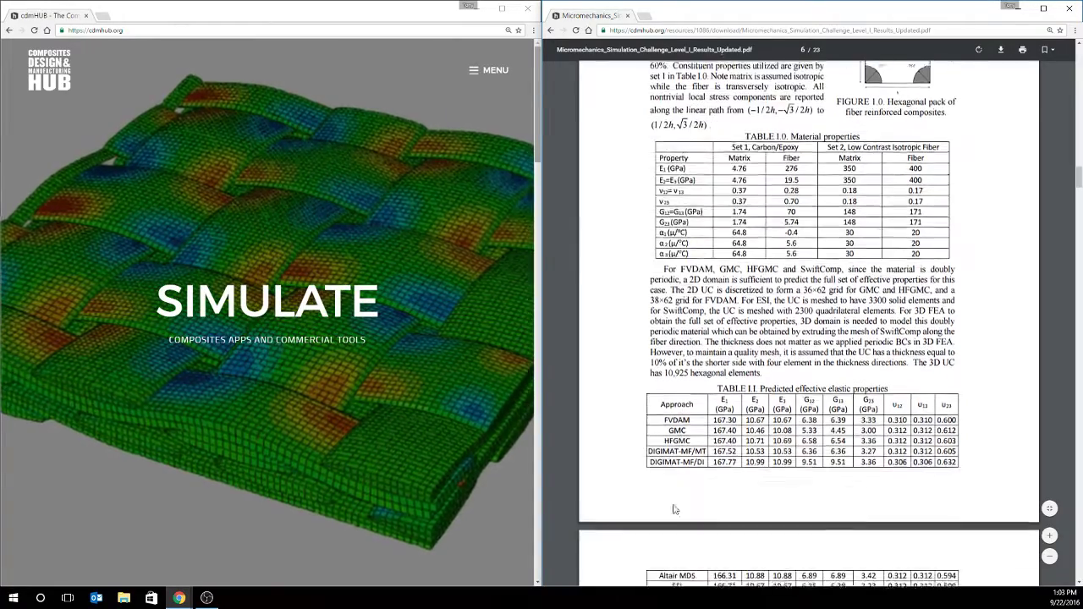
scroll(687, 360, "up", 4)
left_click_drag(682, 127, 810, 130)
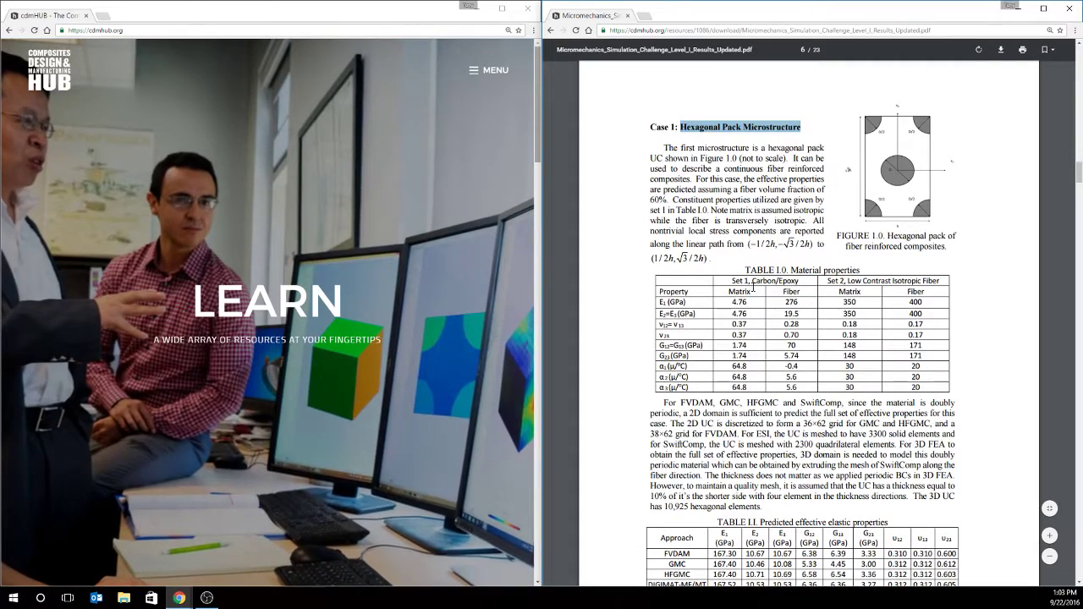
left_click(726, 283)
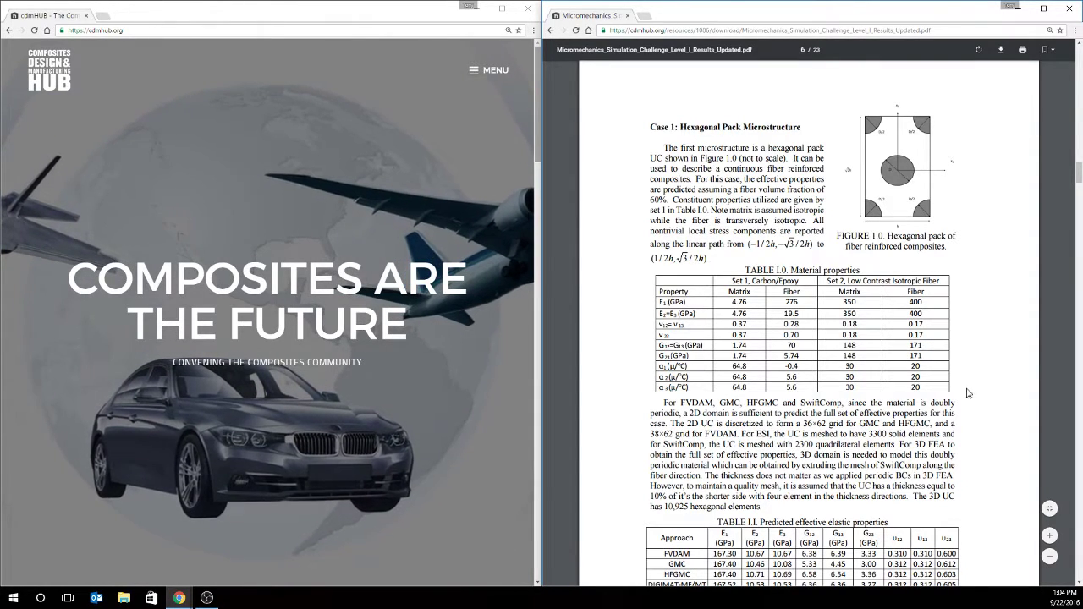
Step: Check Tables 1.0 and 1.II on page 7, then return to page 6
scroll(927, 385, "down", 2)
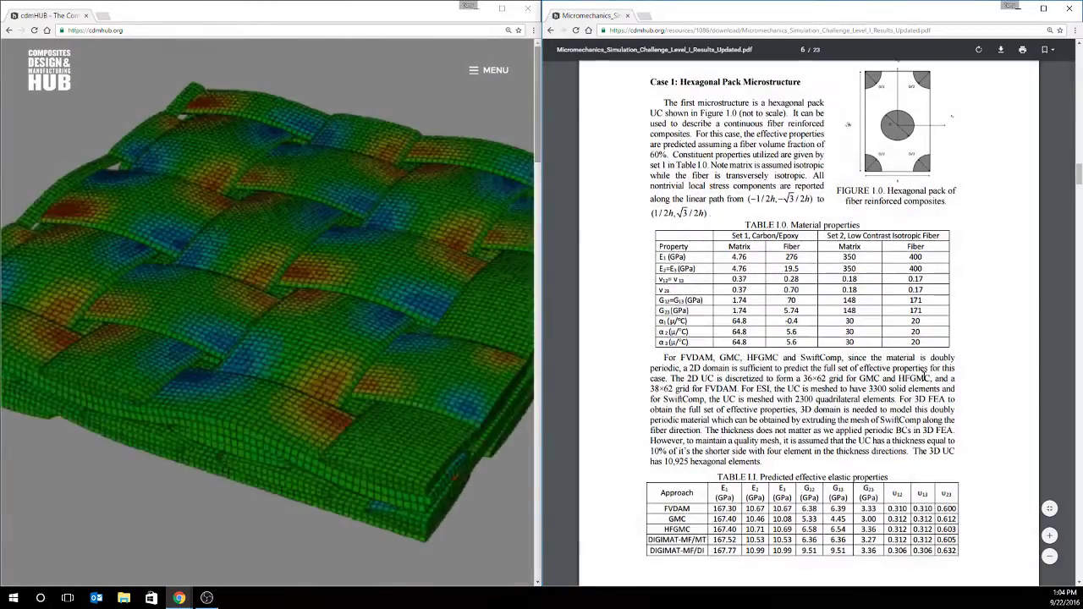
scroll(906, 375, "down", 1)
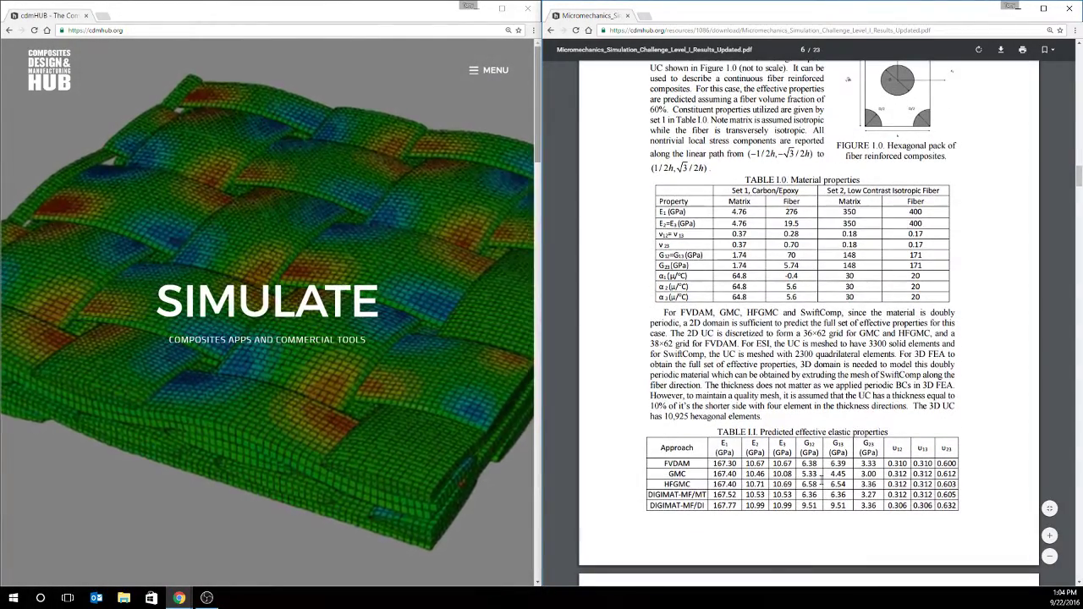
scroll(816, 465, "down", 5)
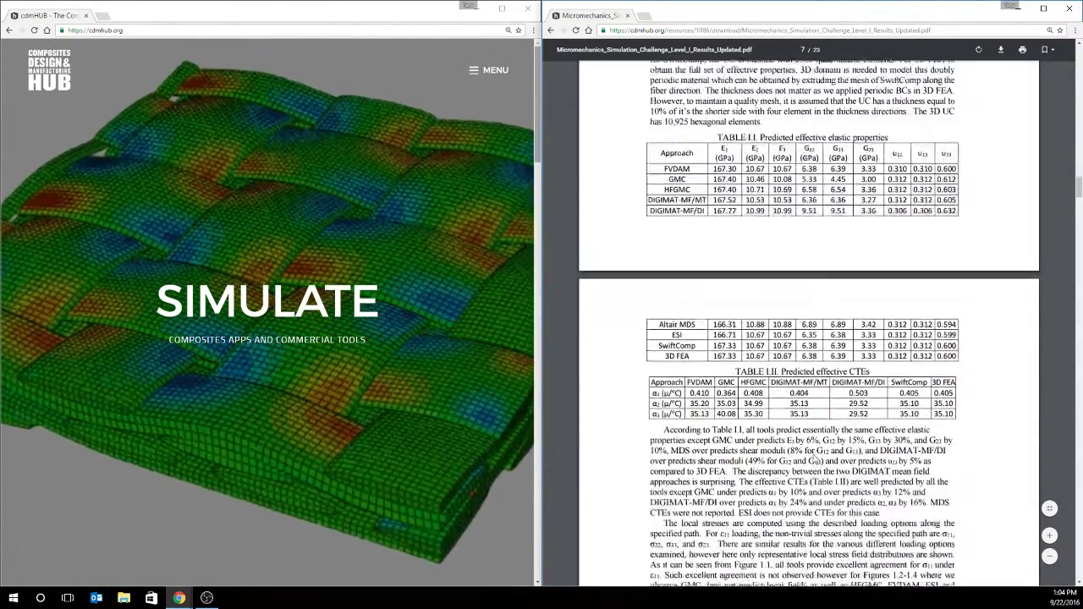
scroll(815, 460, "down", 4)
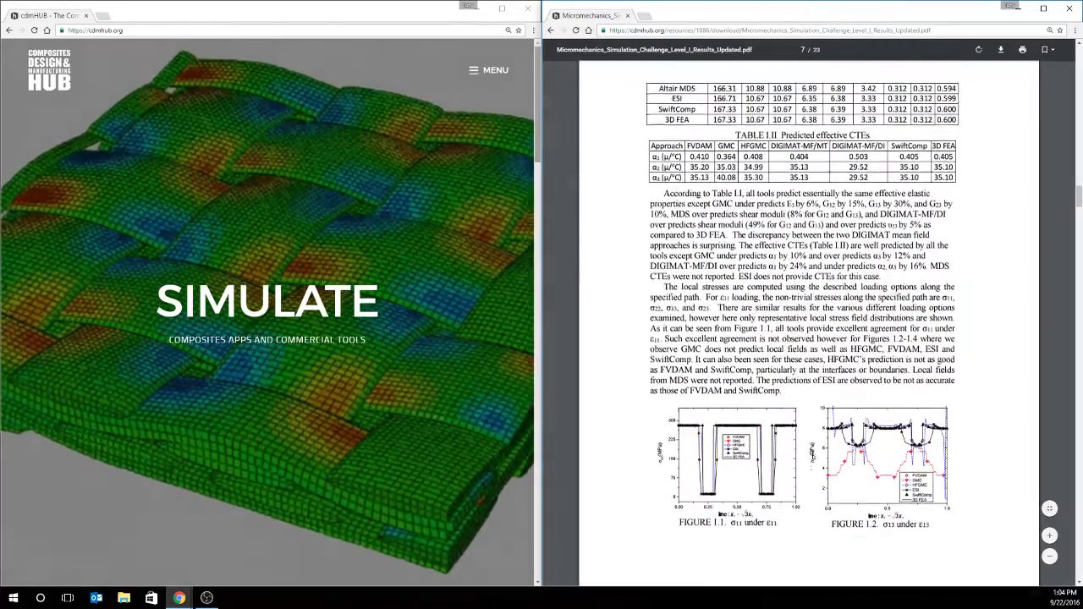
scroll(724, 220, "up", 9)
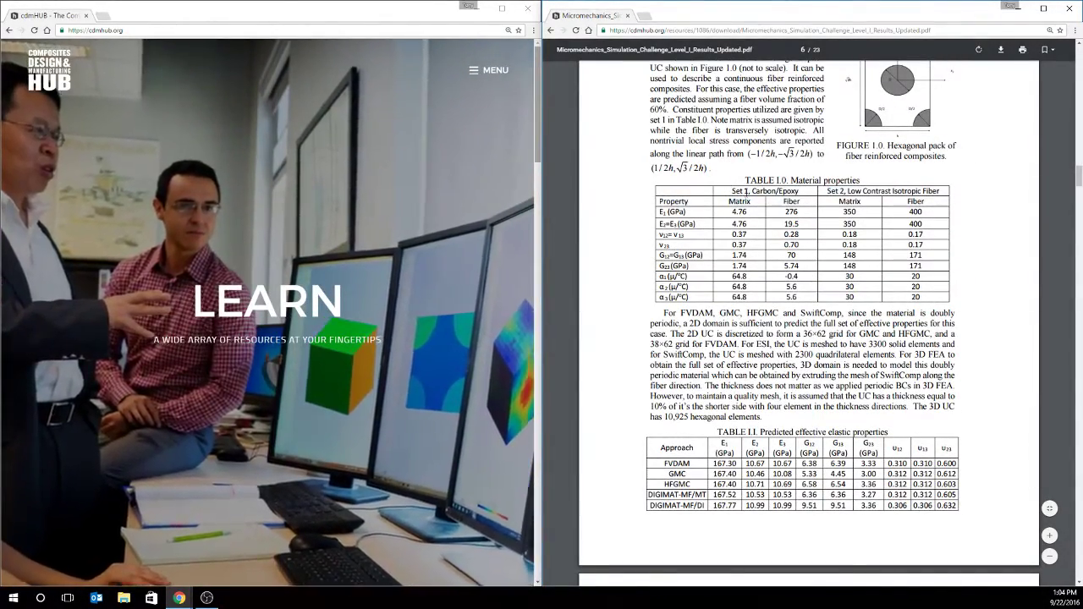
left_click_drag(731, 192, 803, 193)
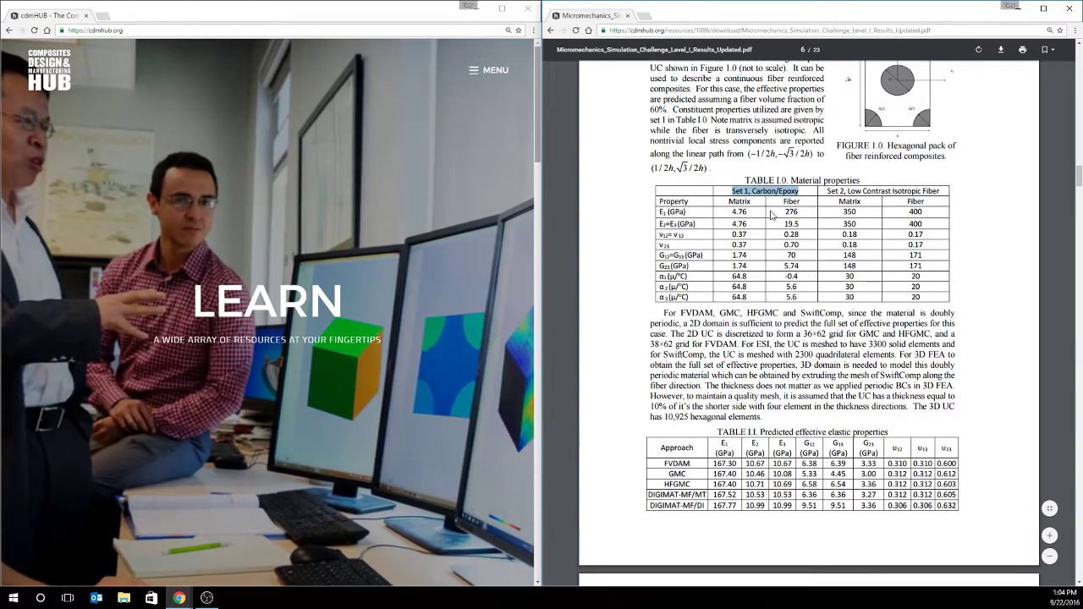
scroll(741, 270, "up", 1)
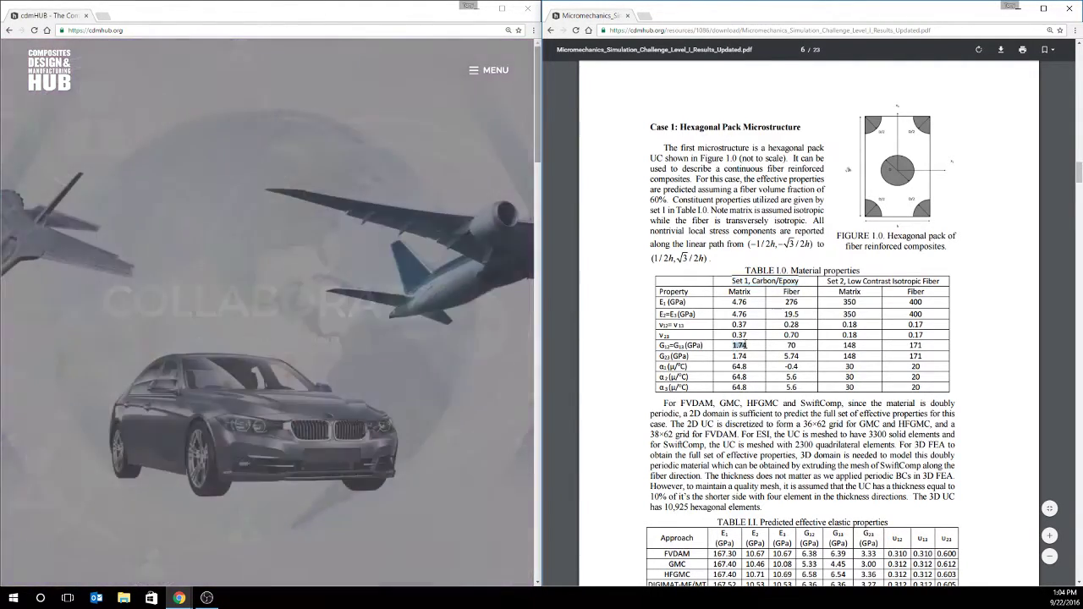
left_click_drag(733, 346, 748, 344)
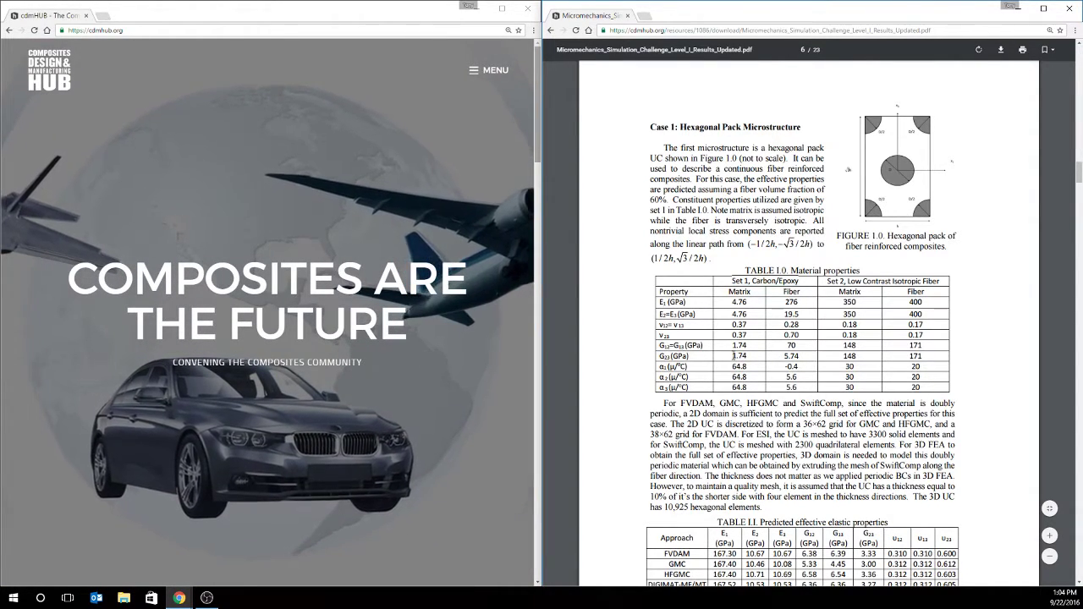
left_click(748, 375)
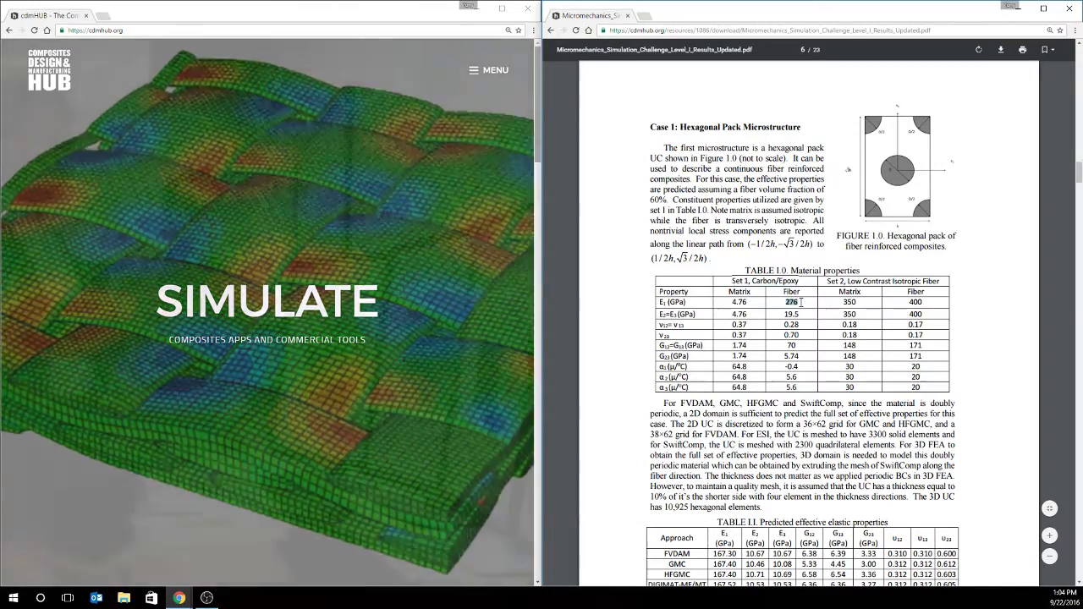
double_click(795, 303)
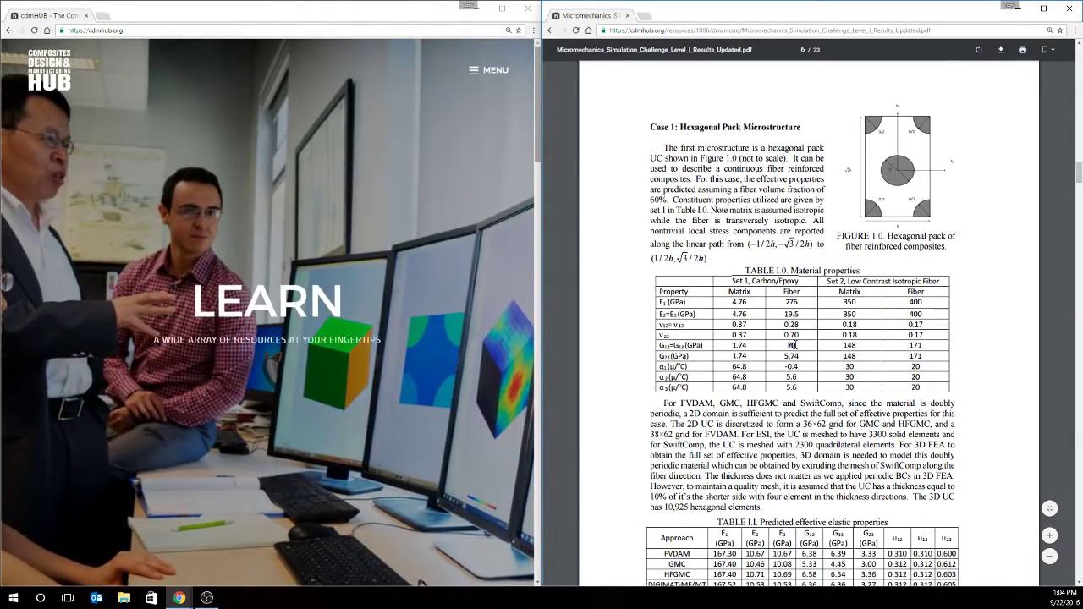
left_click_drag(797, 335, 800, 347)
double_click(794, 356)
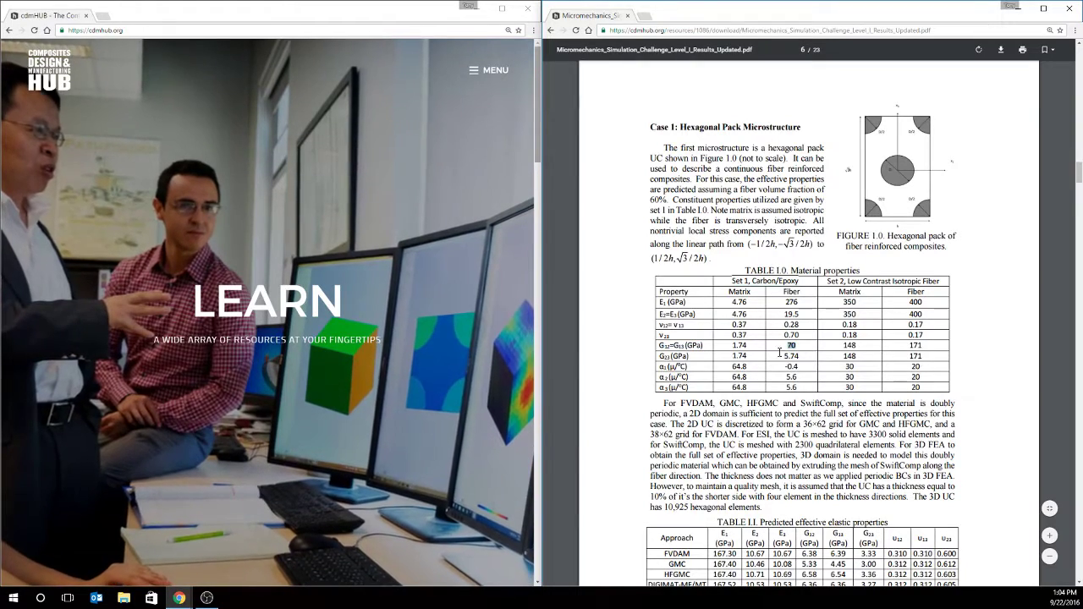
double_click(792, 366)
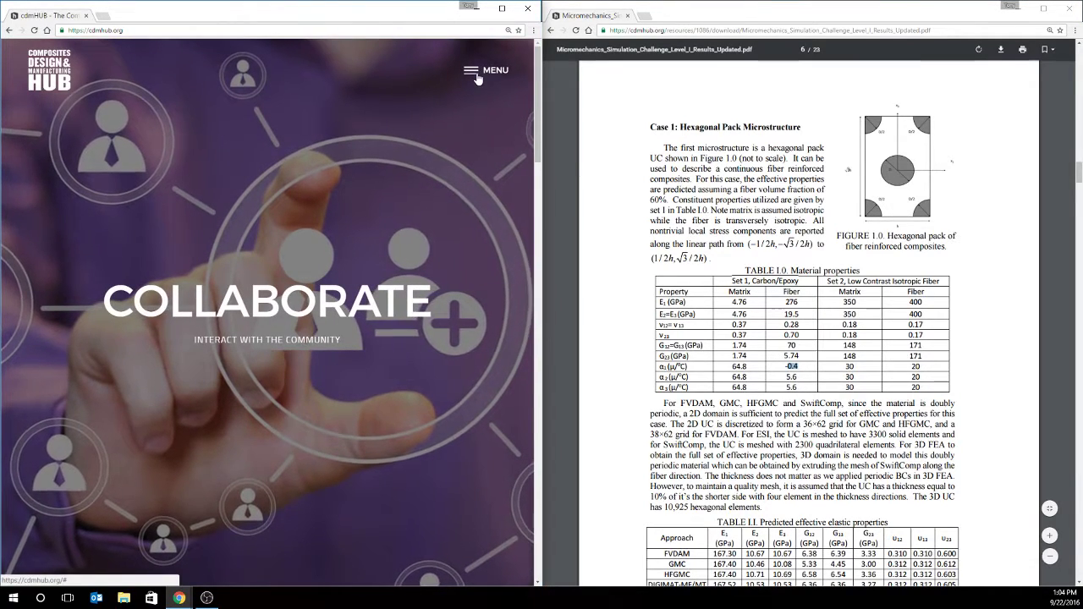
Step: Search cdmHUB for SwiftComp from the navigation panel's search field
left_click(477, 75)
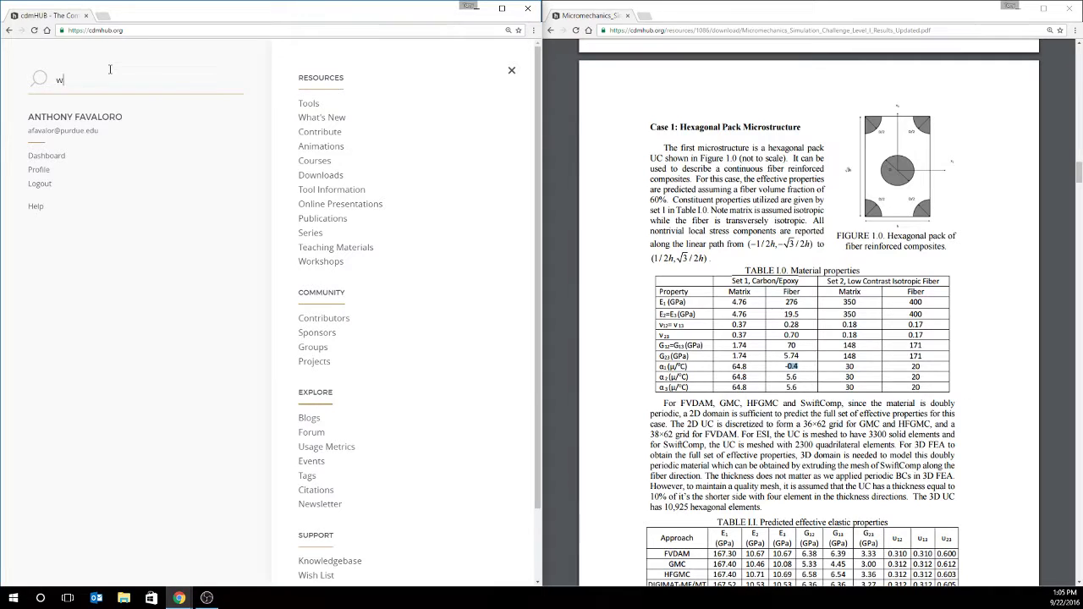
type("sw")
key("Down")
key("Return")
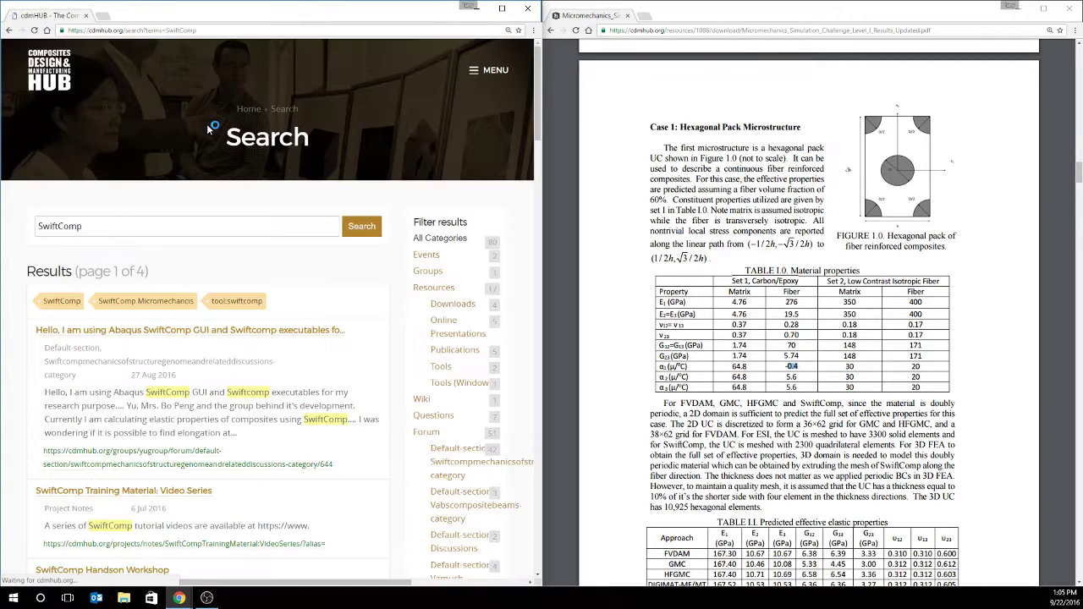
Step: Filter the SwiftComp results to Tools and review the SwiftComp and GMSH entries
scroll(127, 292, "down", 1)
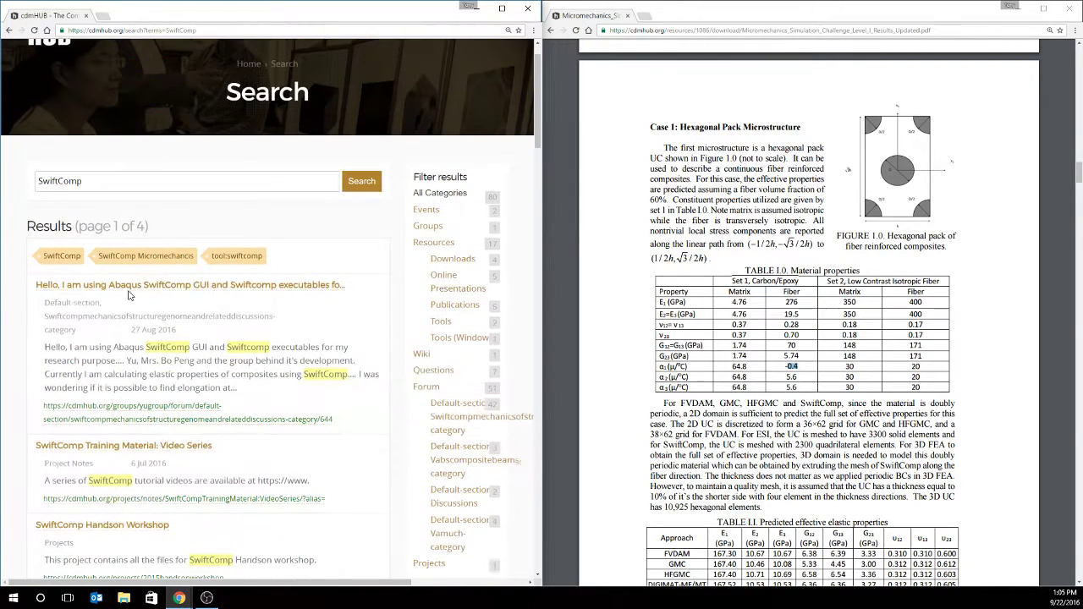
triple_click(59, 330)
left_click(171, 360)
scroll(76, 378, "down", 2)
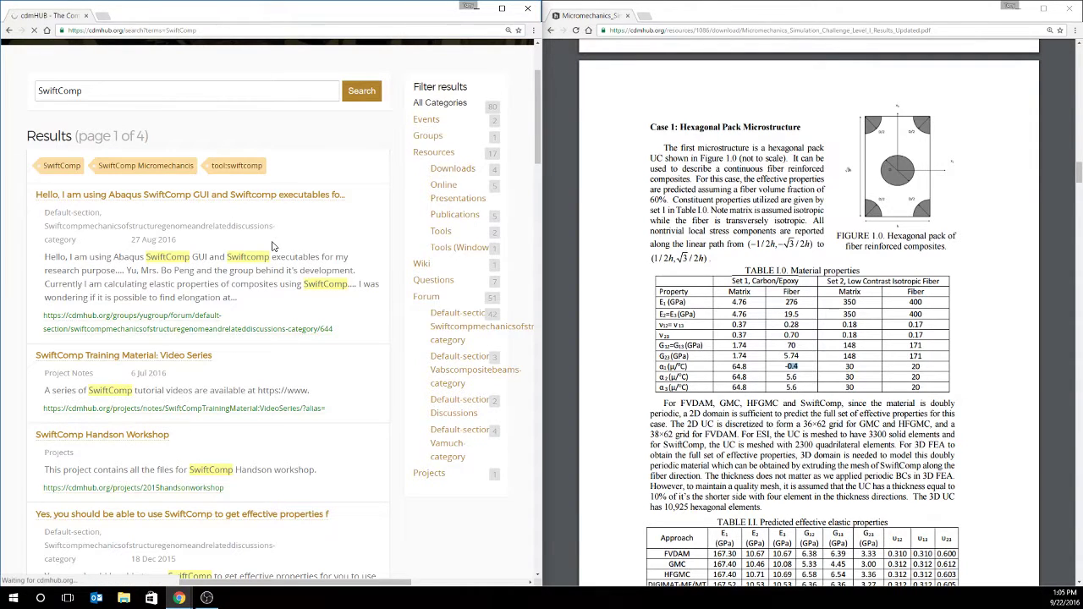
scroll(345, 308, "down", 1)
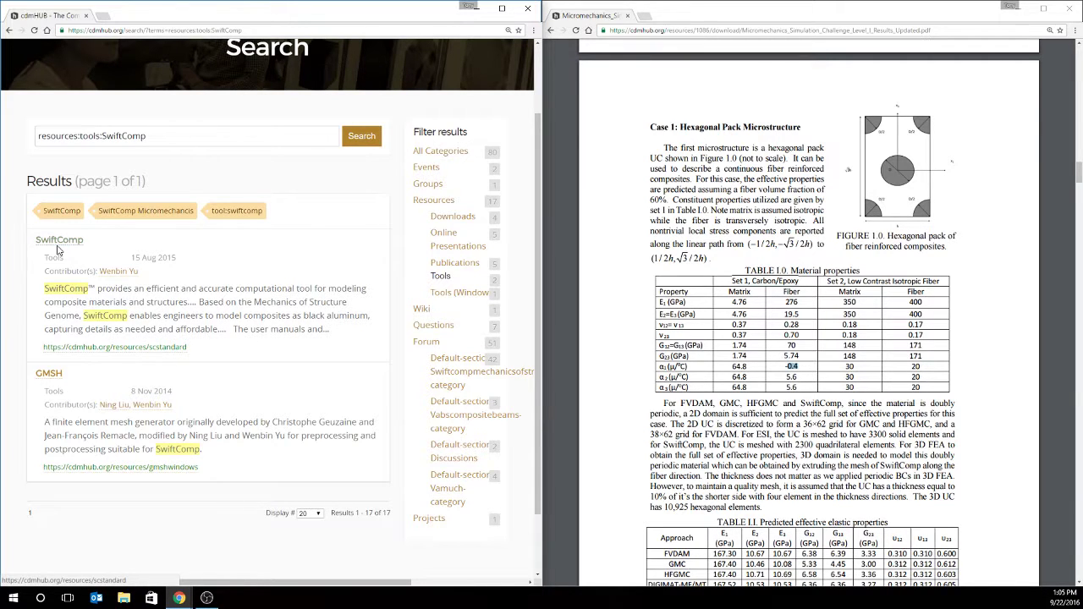
scroll(361, 285, "up", 2)
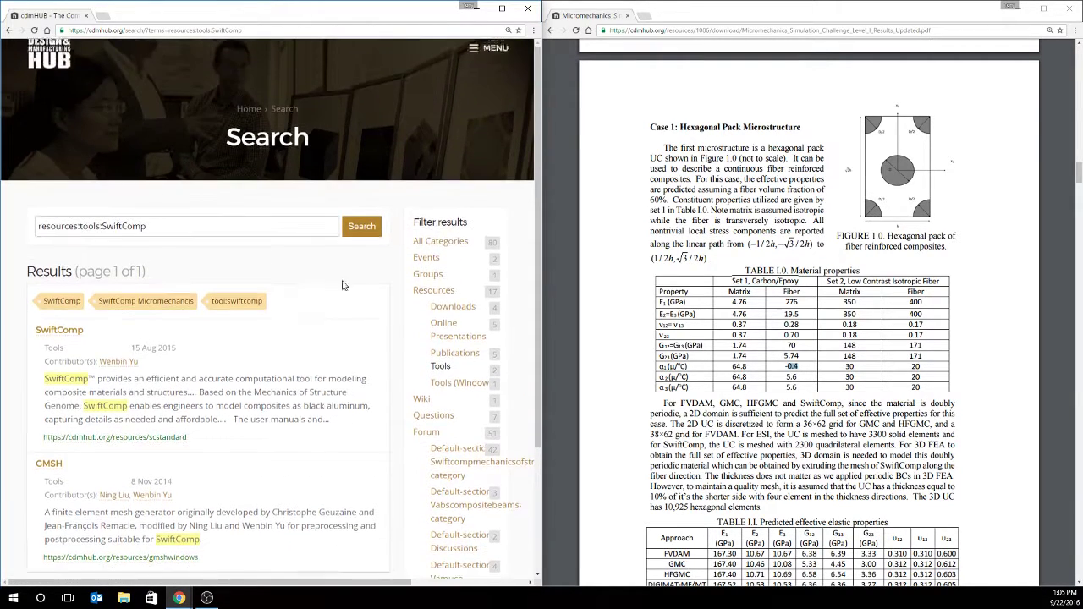
Step: Go from the home page to Resources: Tools and scroll the list to SwiftComp
left_click(362, 226)
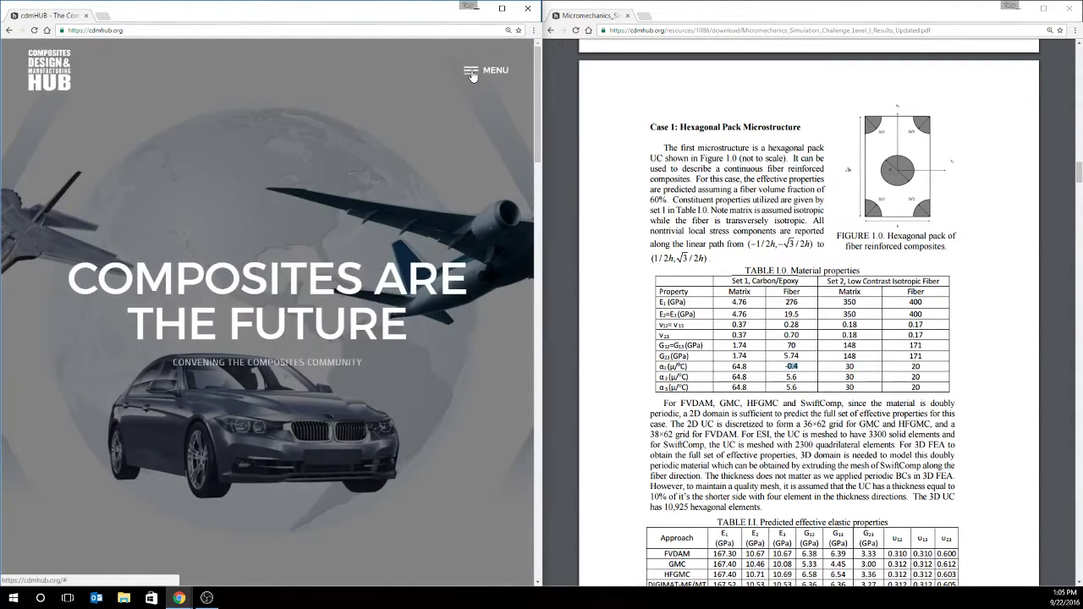
left_click(474, 72)
left_click(308, 103)
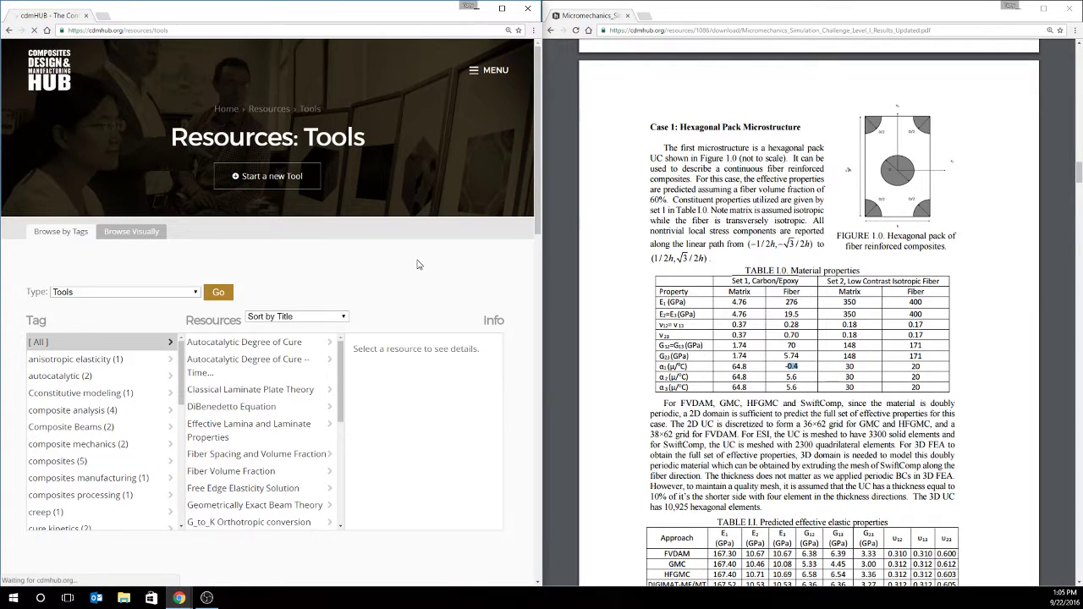
scroll(398, 292, "down", 1)
left_click_drag(341, 337, 342, 437)
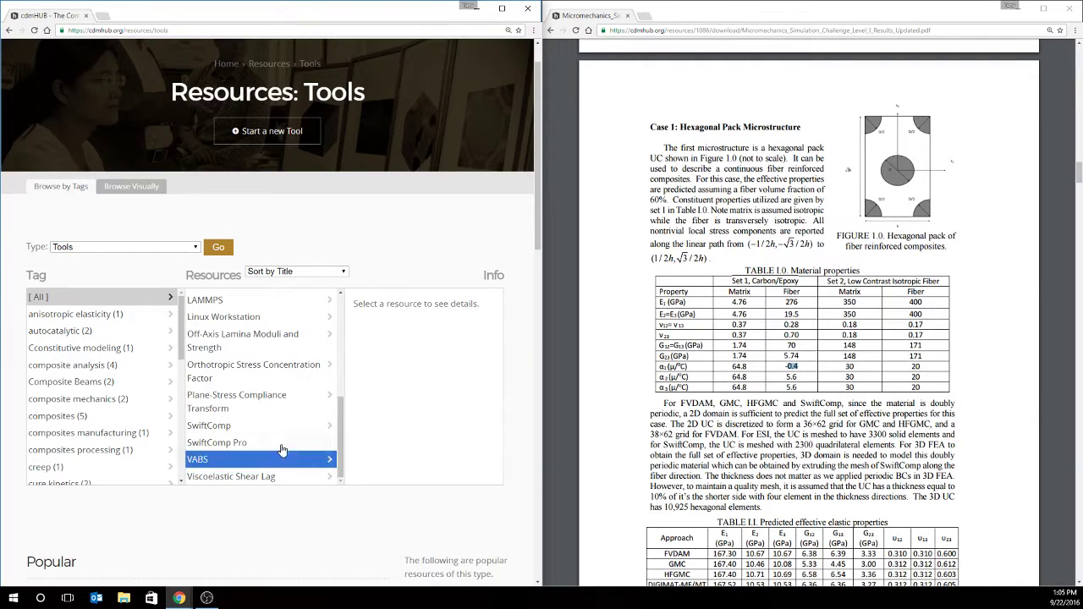
Step: Launch a SwiftComp tool session and maximize its untitled.geo window beside the PDF
left_click(229, 430)
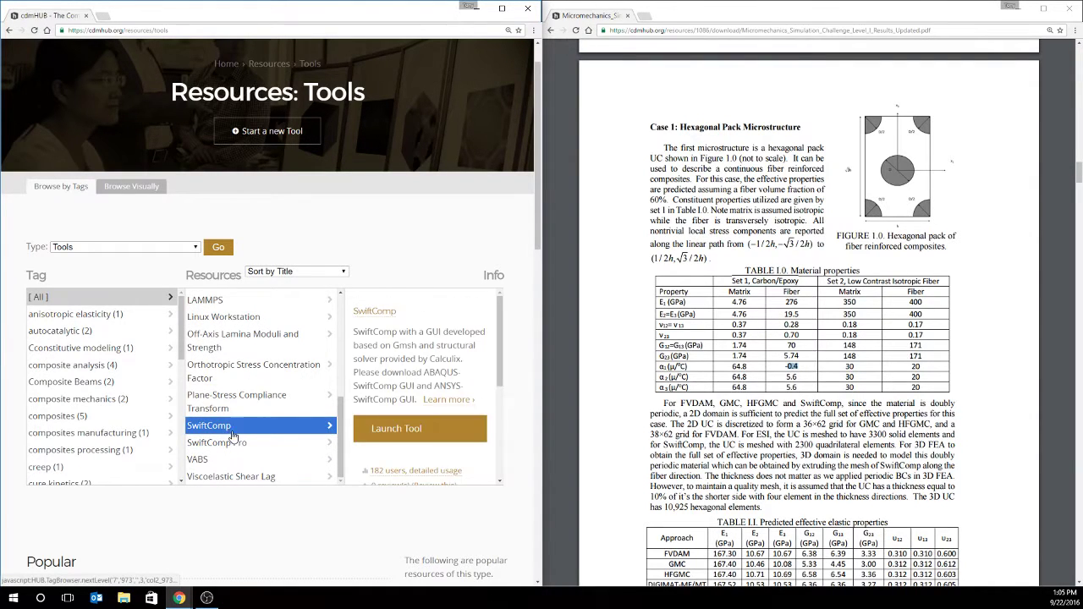
left_click(411, 433)
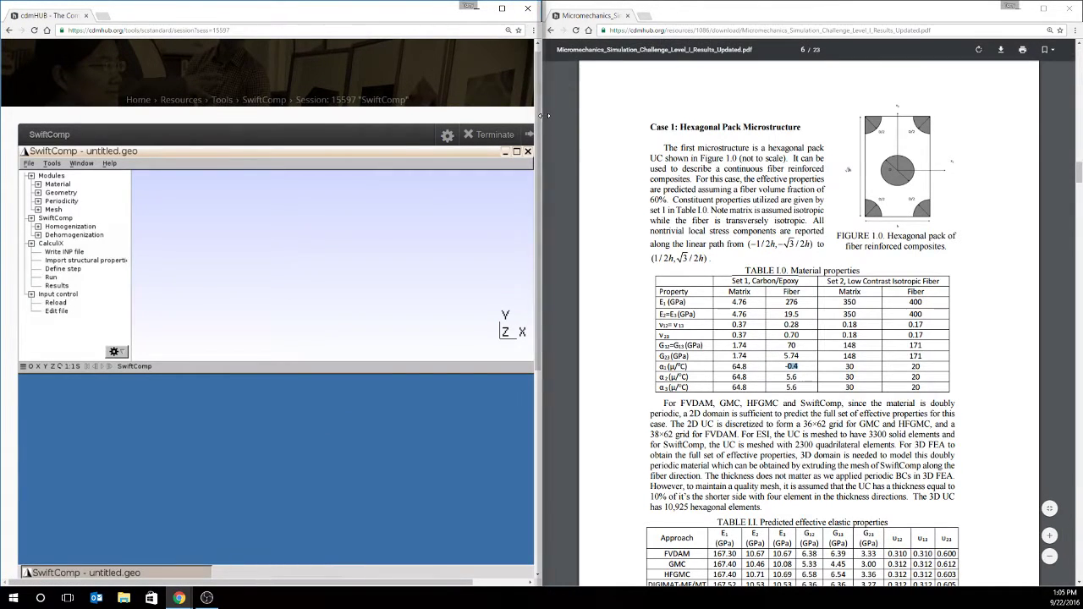
left_click_drag(539, 123, 676, 122)
left_click(516, 152)
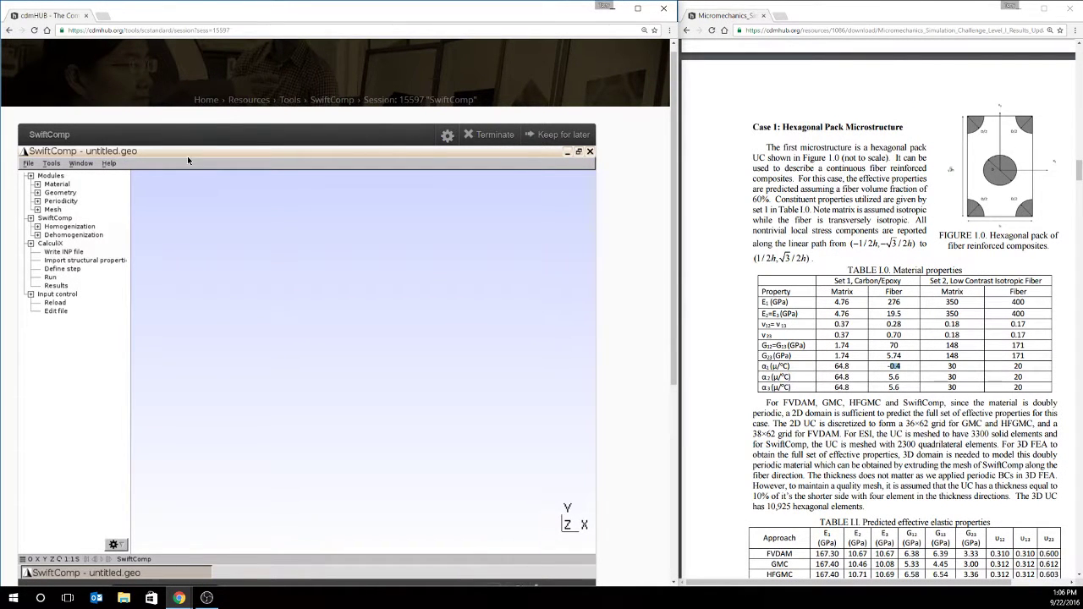
Step: Look over the GUI's Help options, then open the SwiftComp breadcrumb link in a new tab
left_click(108, 163)
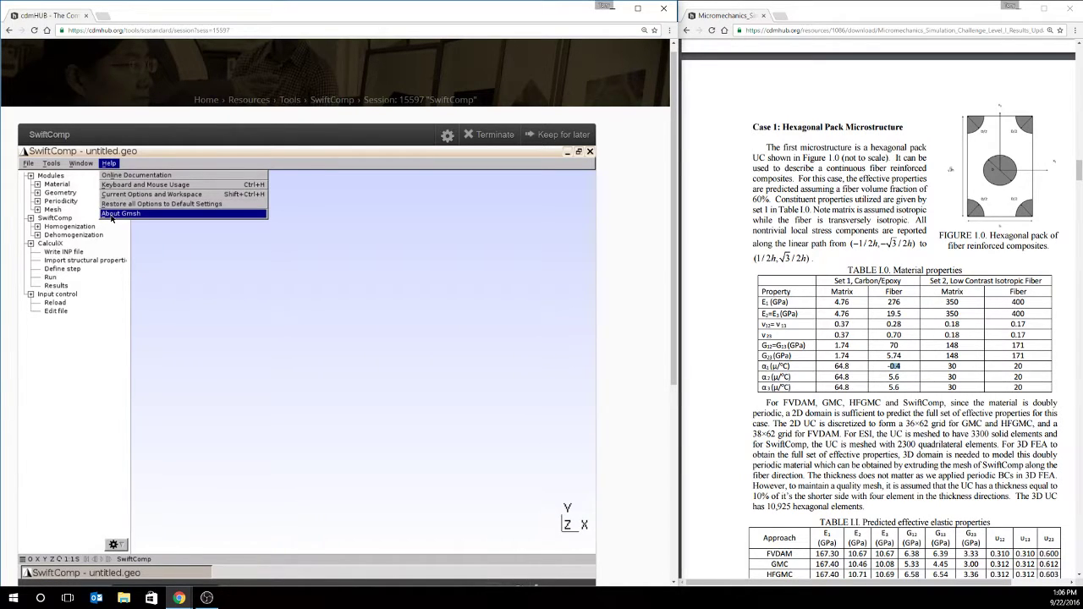
left_click(110, 164)
scroll(653, 271, "down", 2)
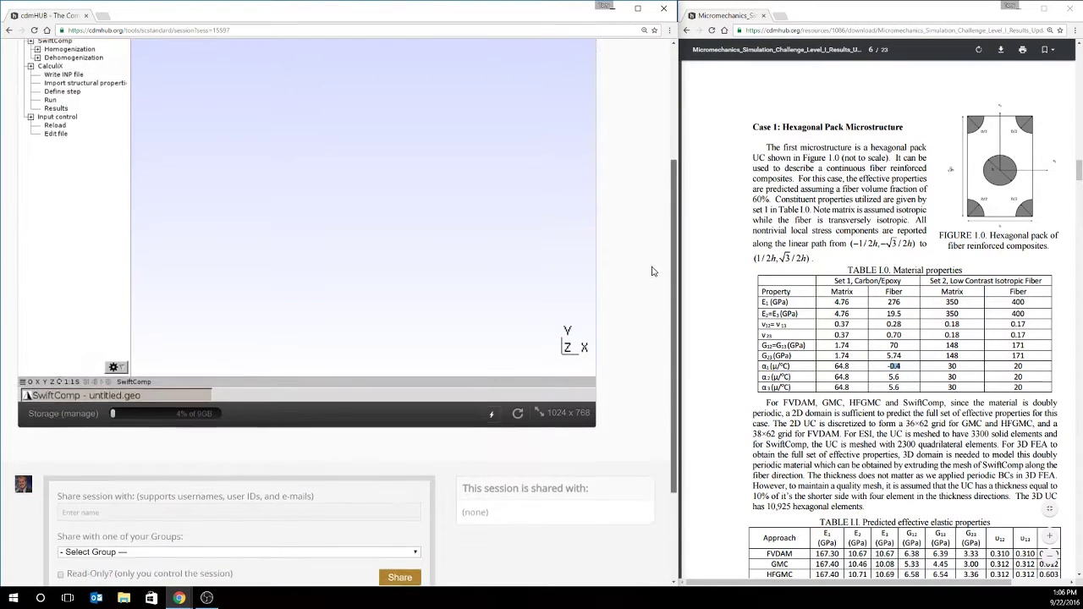
scroll(397, 243, "up", 3)
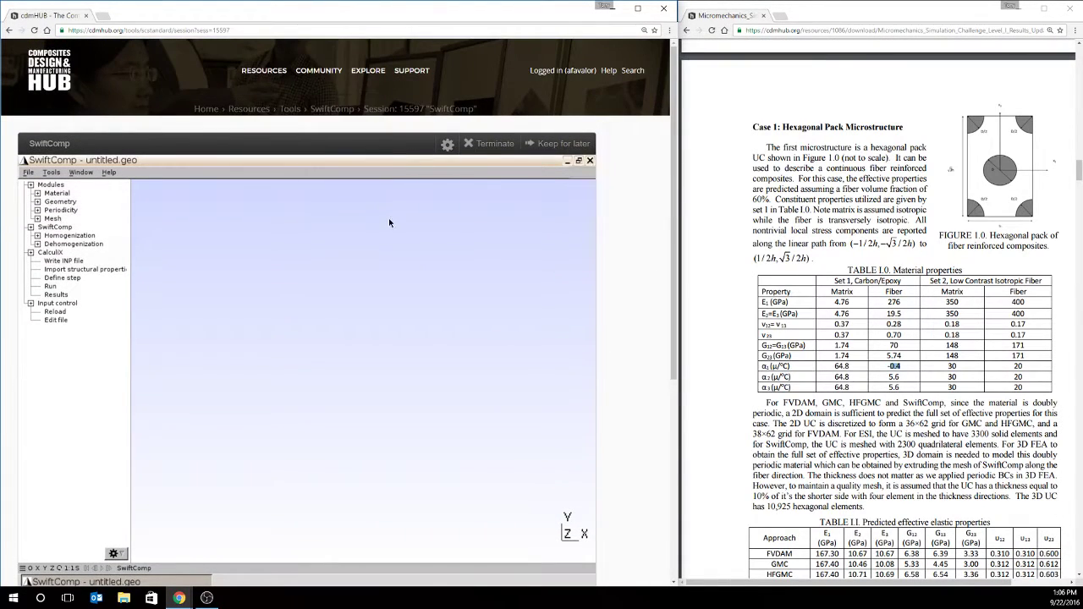
right_click(315, 107)
Step: In the new SwiftComp tool tab, list all supporting documents, including Gmsh4SCManual.pdf, SCTheory.pdf and Gmsh4SCExe.zip
left_click(337, 111)
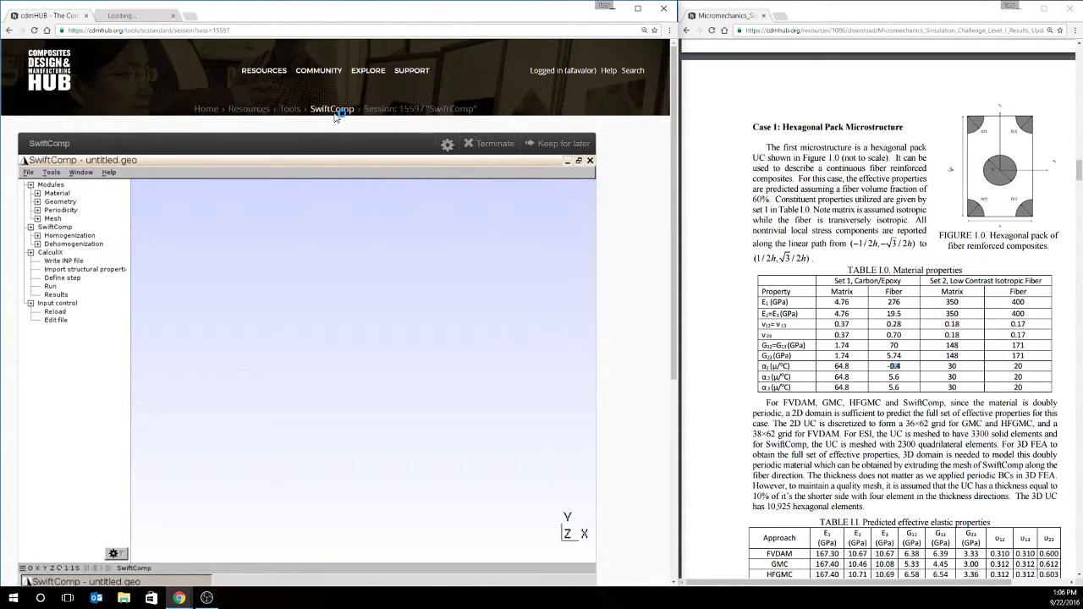
left_click(137, 15)
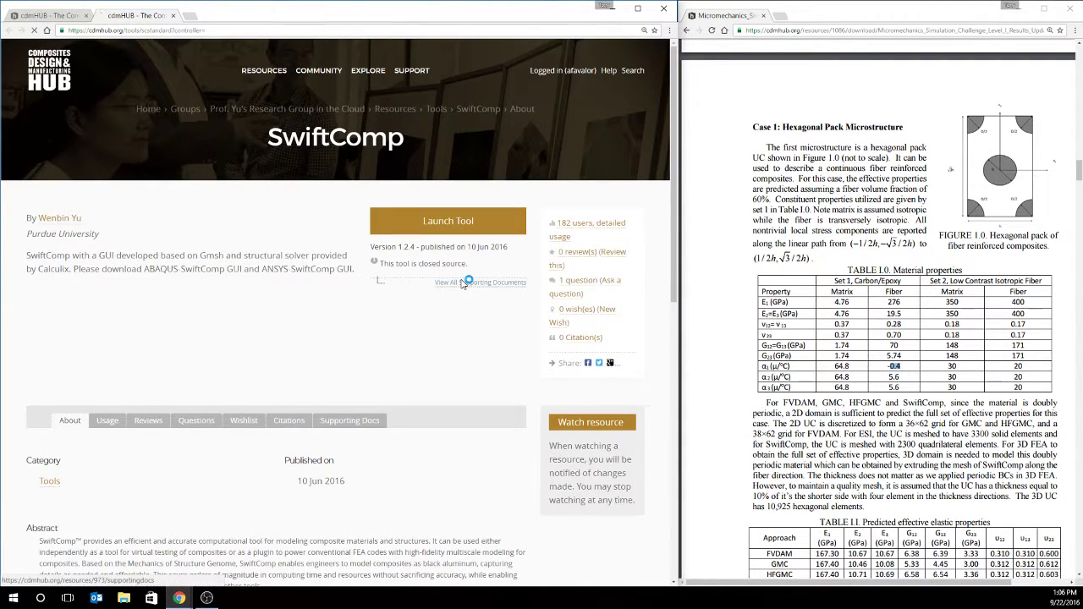
left_click(463, 283)
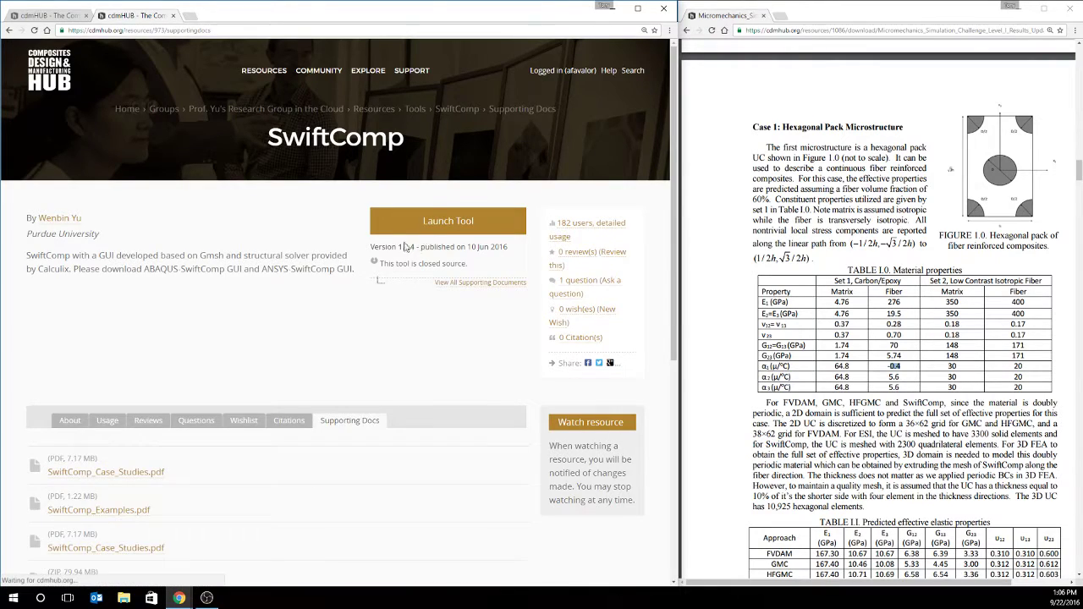
scroll(166, 347, "down", 1)
scroll(168, 338, "down", 1)
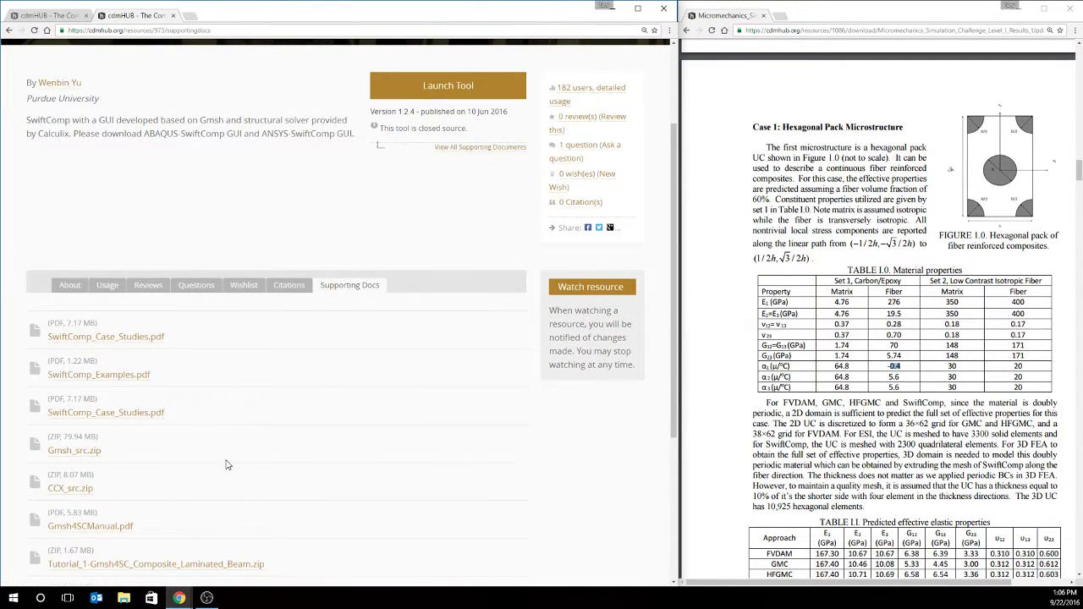
scroll(169, 453, "down", 1)
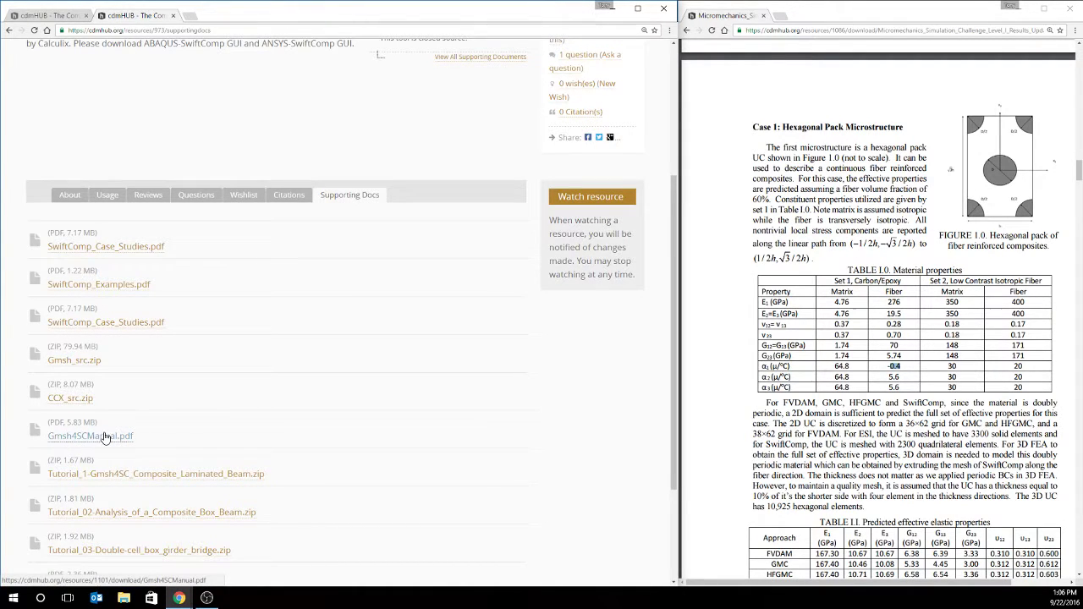
scroll(102, 437, "down", 2)
scroll(133, 409, "up", 1)
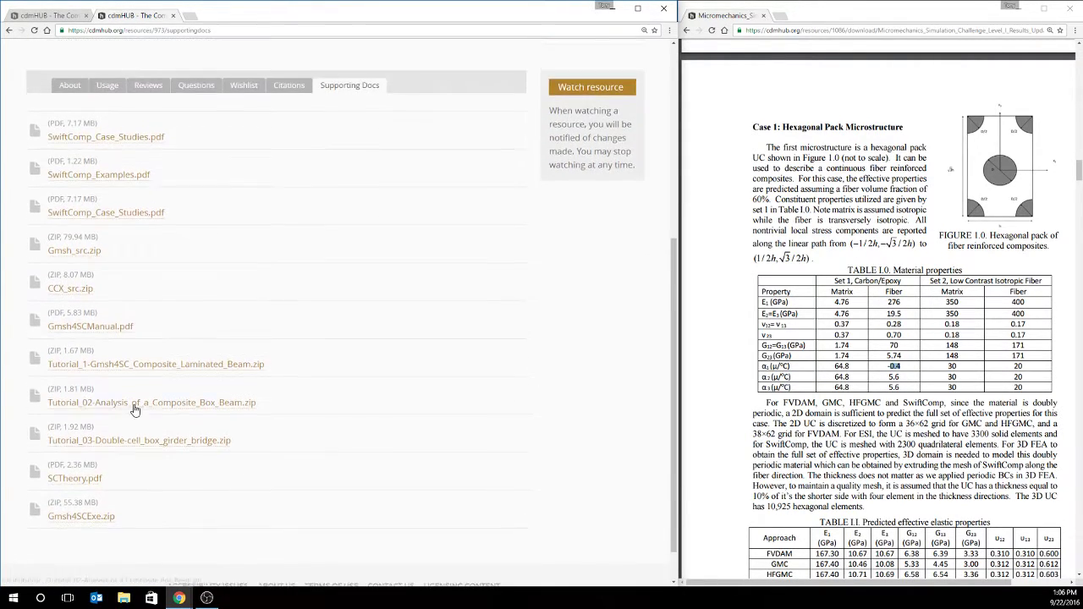
Step: Return to the running SwiftComp session page
left_click(49, 16)
mouse_move(264, 71)
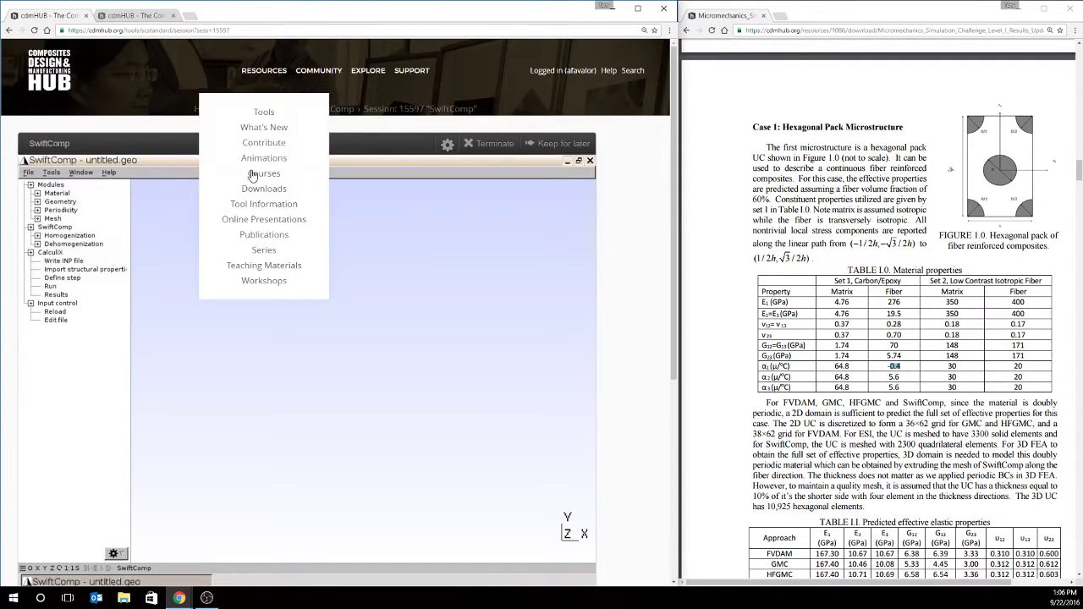
scroll(672, 195, "down", 1)
right_click(672, 195)
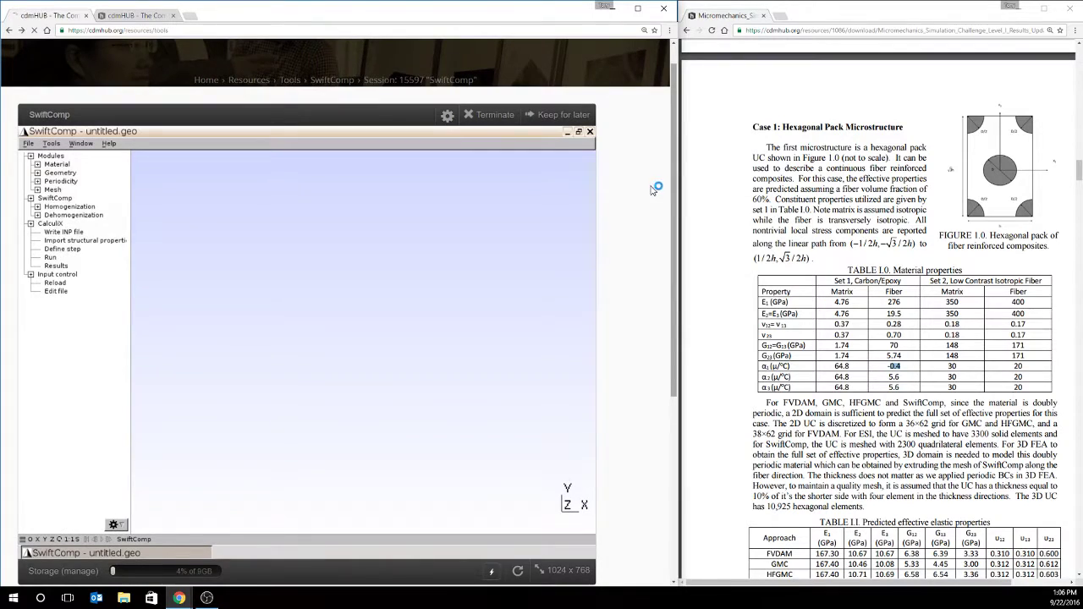
left_click(291, 103)
left_click(10, 30)
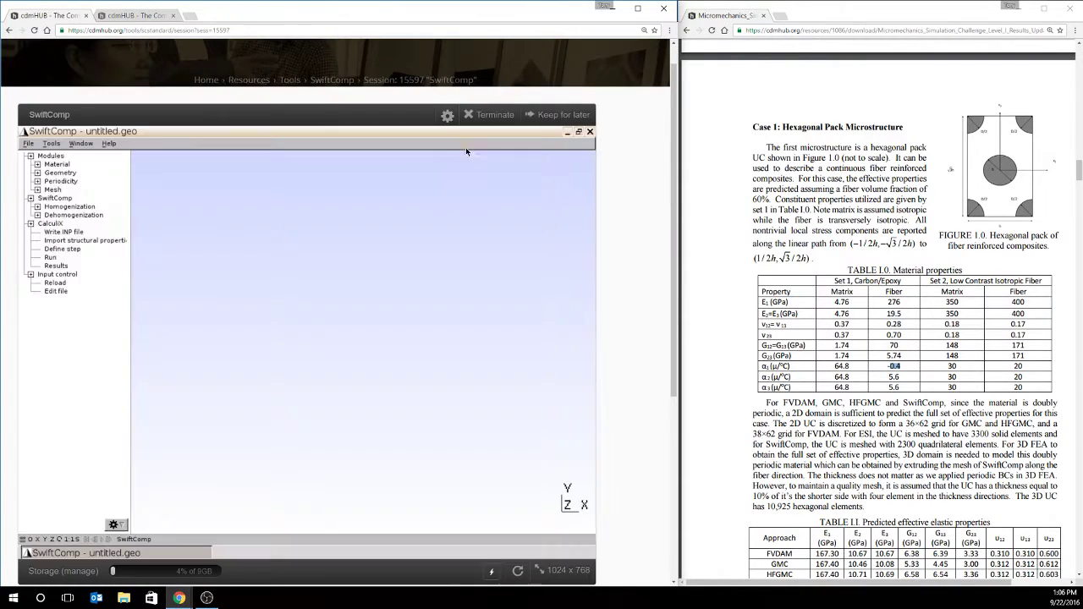
Step: Try File > New and edit the default file name, then cancel the prompt
left_click(28, 143)
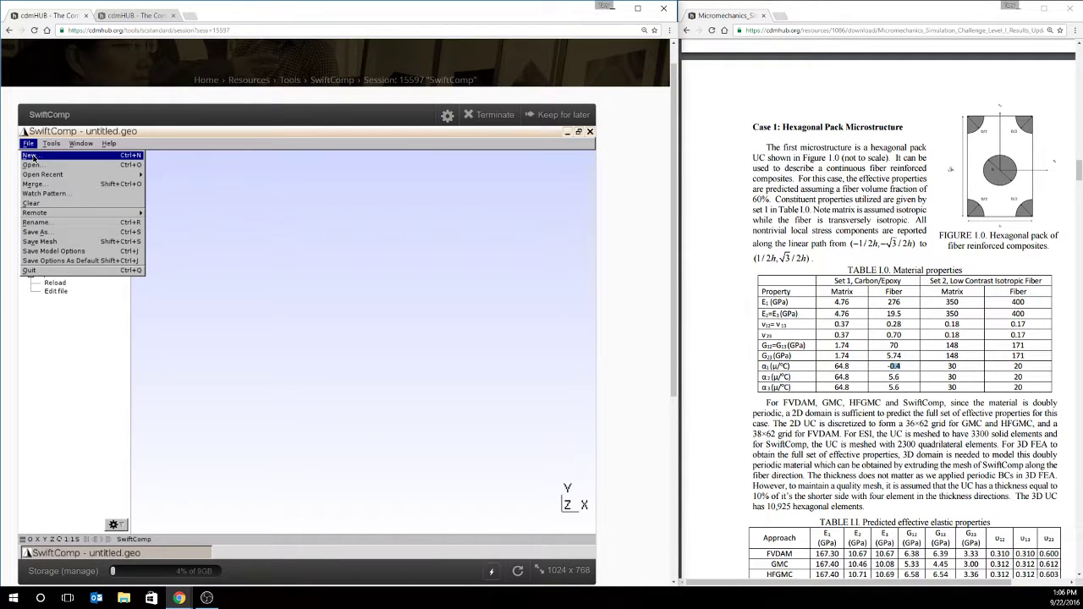
left_click(30, 156)
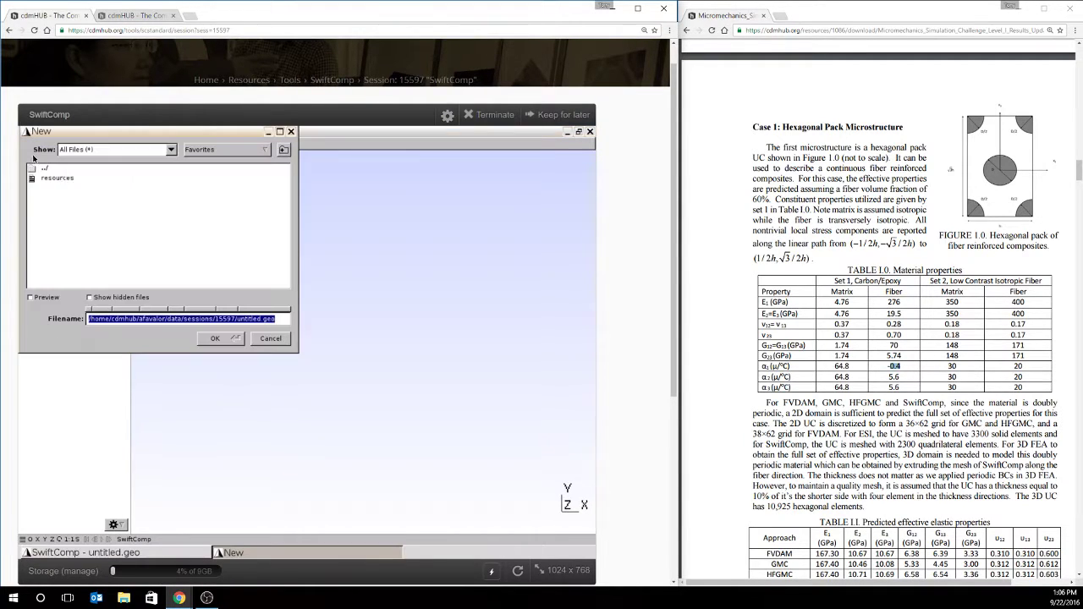
left_click(250, 318)
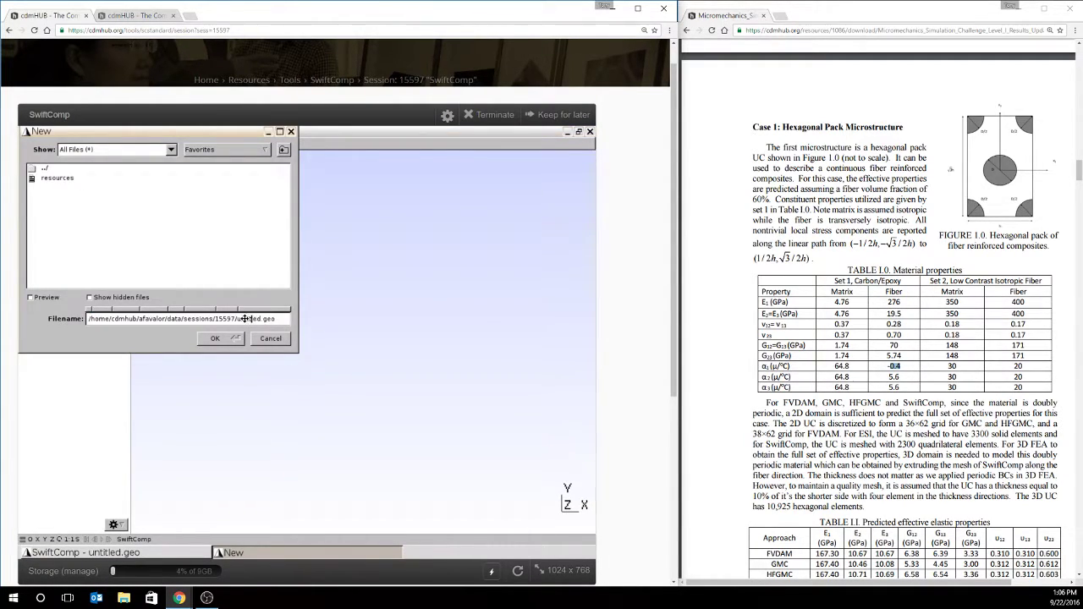
left_click_drag(242, 318, 263, 319)
left_click(271, 337)
Step: Create a new model file named challenge_prob1_mat1 with File > New
left_click(28, 143)
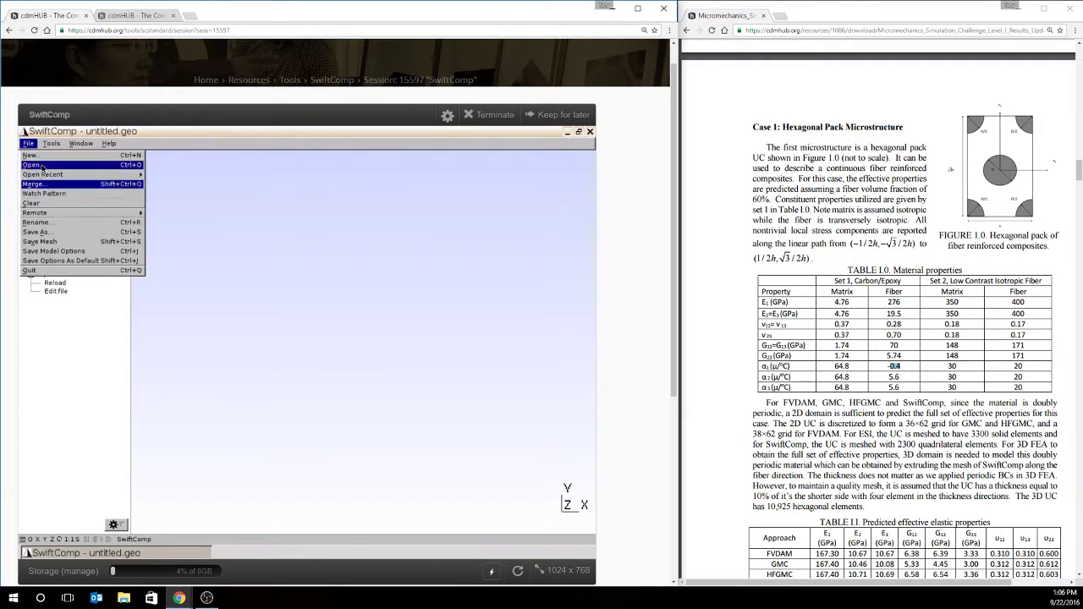
left_click(27, 143)
left_click(28, 143)
left_click(33, 158)
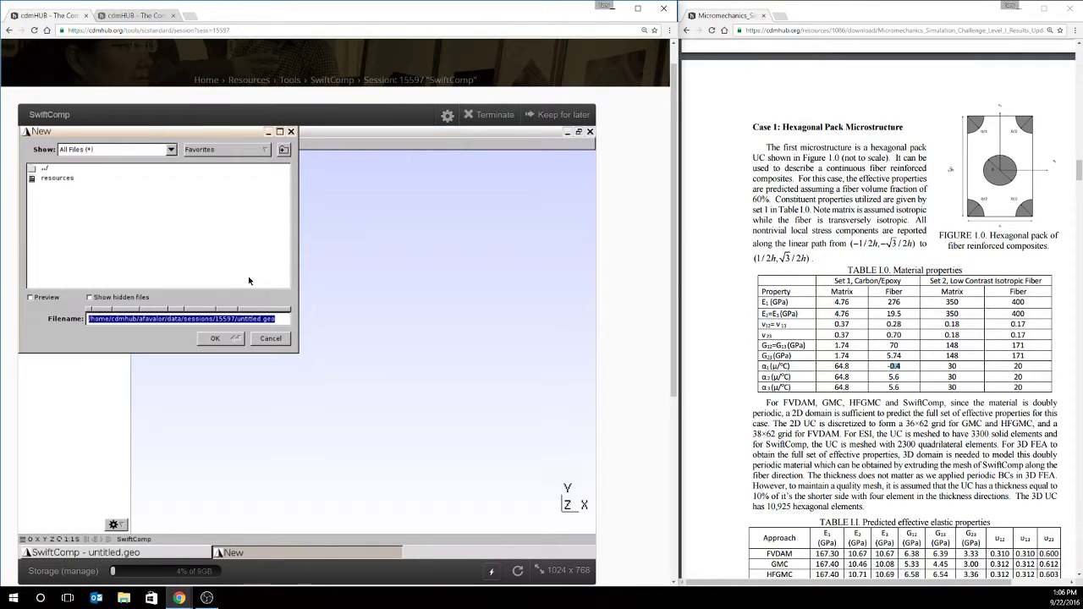
left_click(263, 319)
key("BackSpace")
key("BackSpace")
key("BackSpace")
key("BackSpace")
key("BackSpace")
key("BackSpace")
key("BackSpace")
key("BackSpace")
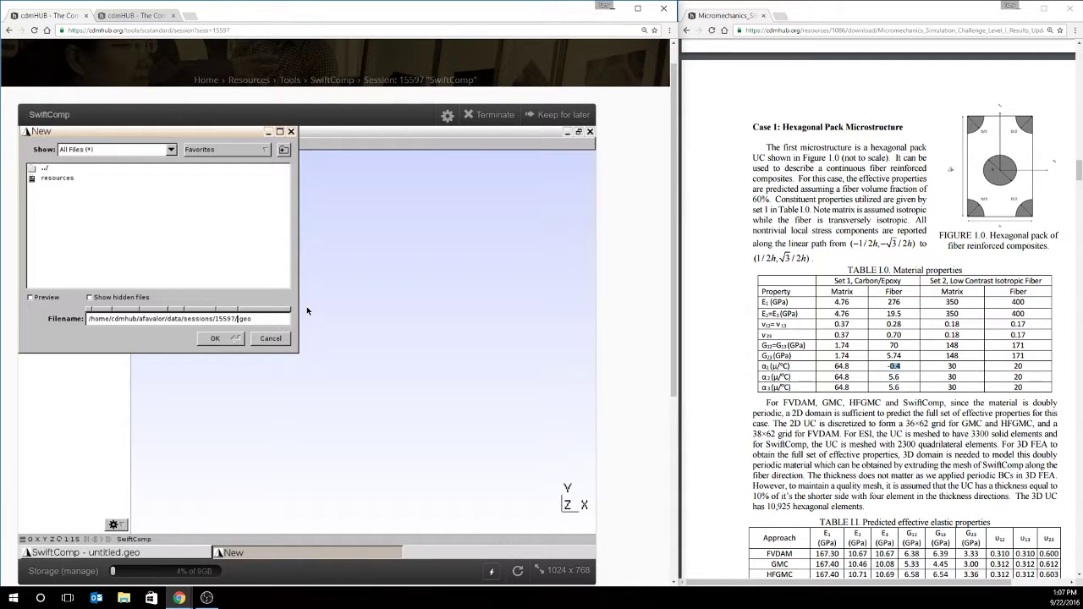
type("challenge_prob1_")
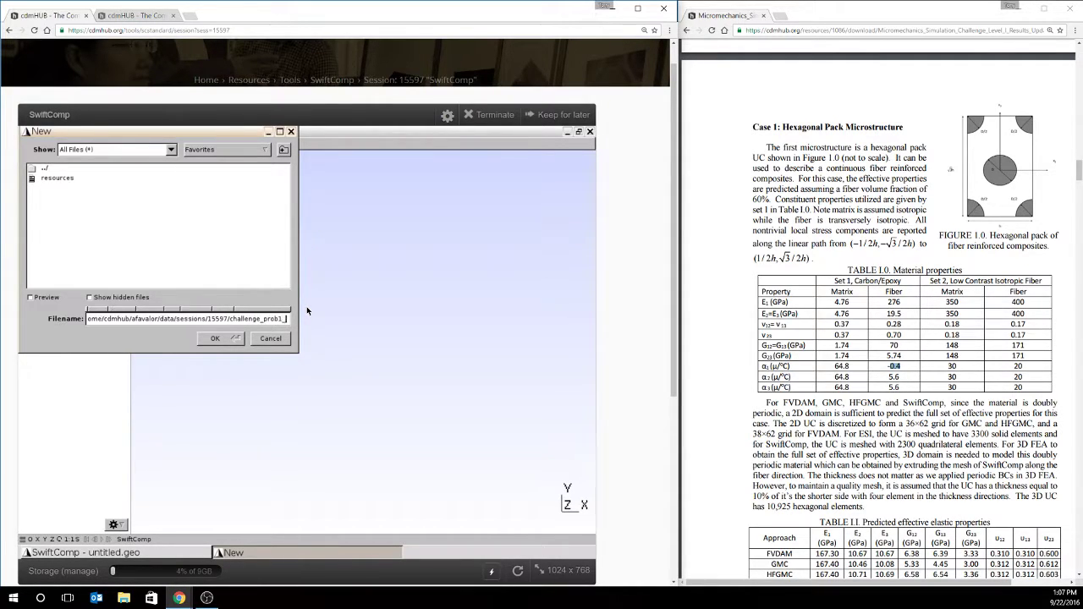
type("mat1")
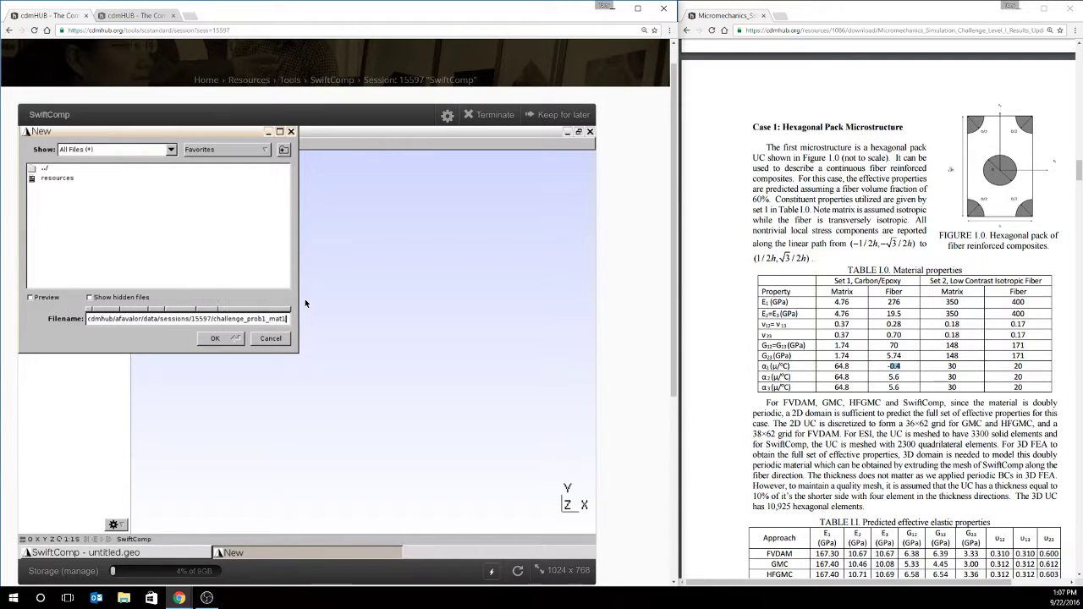
left_click(211, 339)
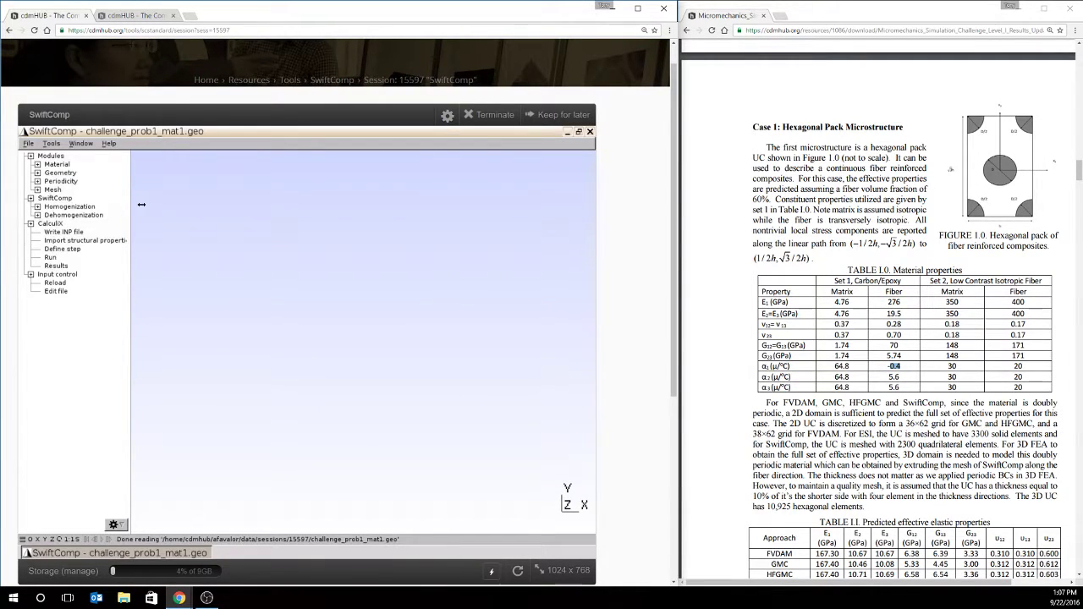
Step: Open the Thermoelastic Orthotropic material form, name it Matrix_HC, and set E to 4.76
left_click(37, 165)
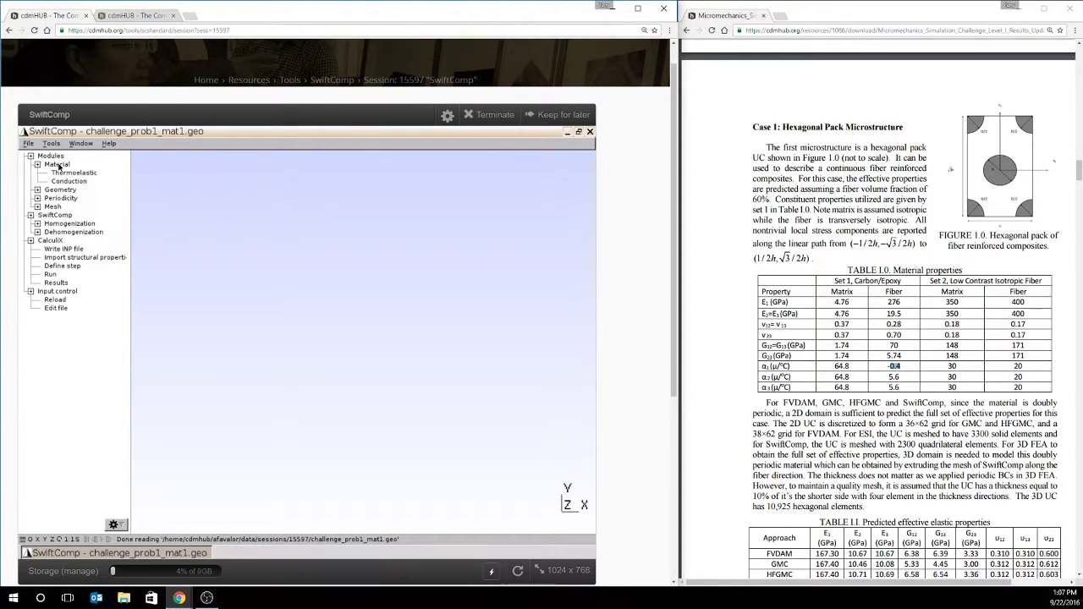
left_click(60, 173)
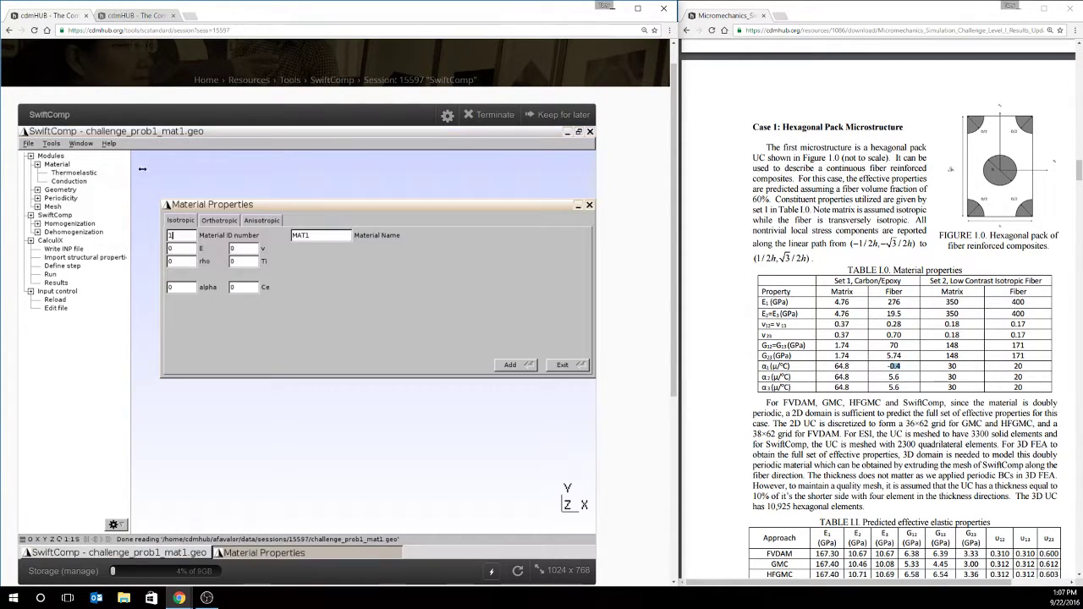
left_click(222, 221)
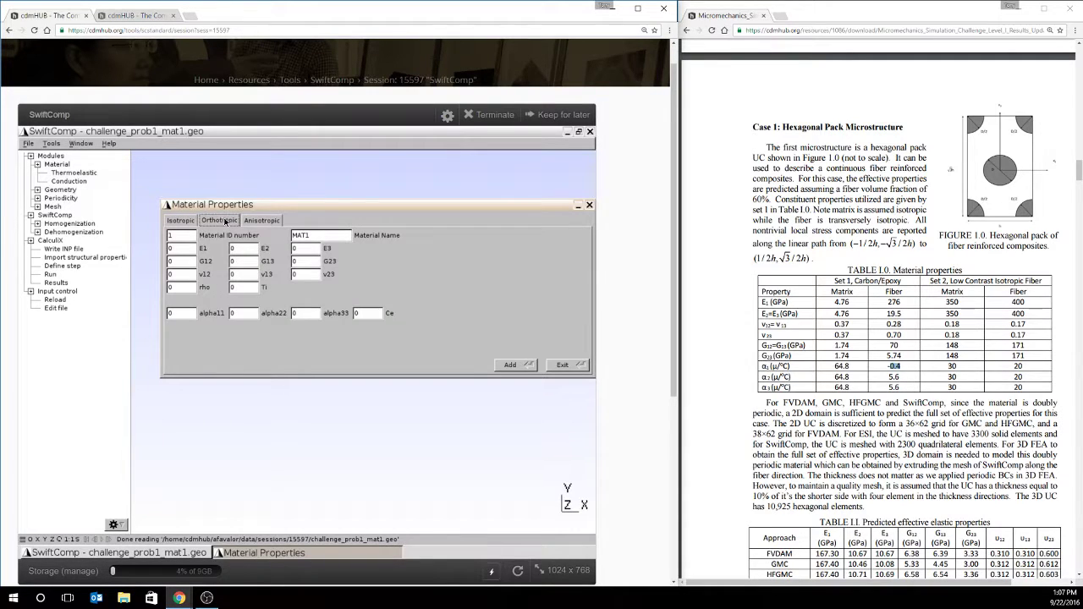
left_click(319, 234)
double_click(312, 233)
type("Matrix")
type("_HC")
type("4.")
type("76")
type("4.76")
key("Tab")
type("4.76")
key("Tab")
Step: Set the matrix shear moduli to 1.74 and all Poisson ratios to 0.37
type("1.741.7")
type("1.74")
key("Tab")
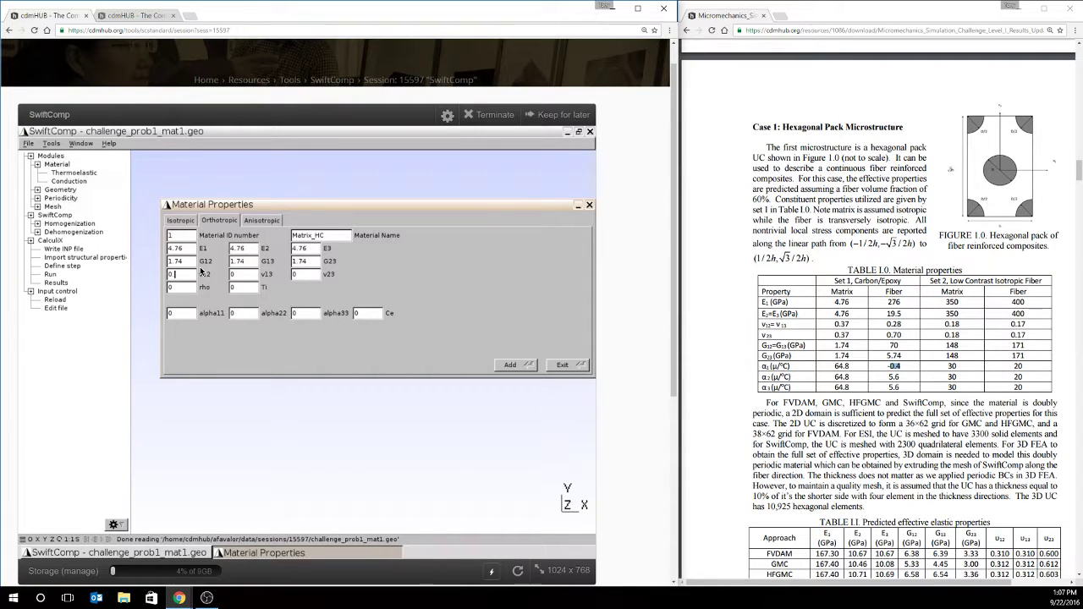
type("0.37")
key("Tab")
type("0.37")
key("Tab")
type("0.37")
key("Tab")
Step: Set alpha11, alpha22 and alpha33 to 64.8, then add Matrix_HC as material 1
left_click(191, 315)
type("54.4.8")
key("Tab")
type("64.8")
key("Tab")
type("64")
left_click(510, 365)
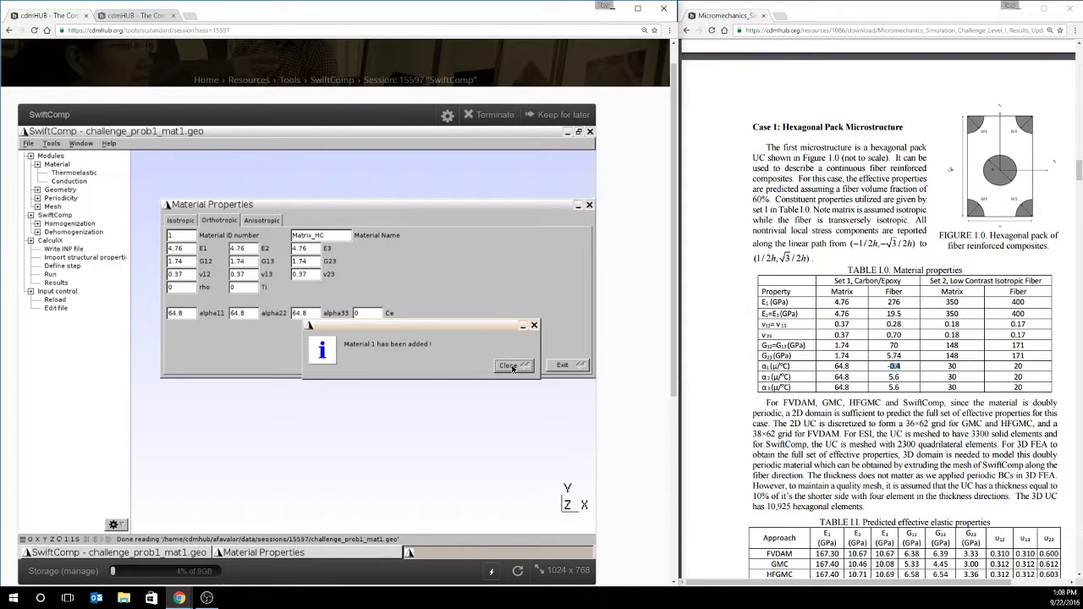
Step: Name material 2 Fiber_HC and set E1 to 276 and G12 to 70
left_click(510, 365)
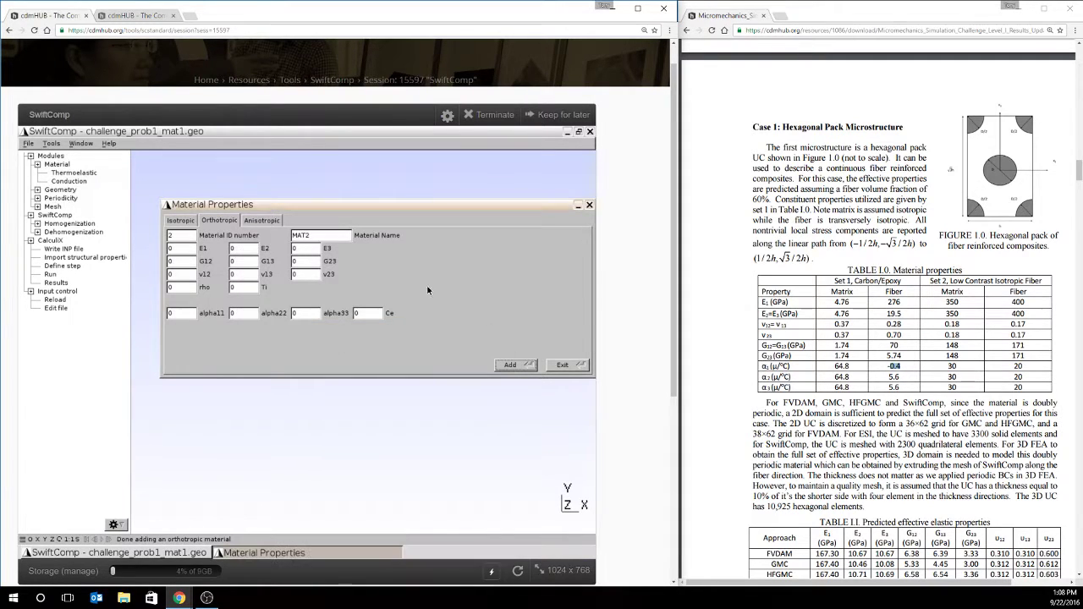
double_click(315, 237)
type("Fiber_HC")
double_click(170, 248)
type("276")
key("shift+Tab")
type("70")
key("Tab")
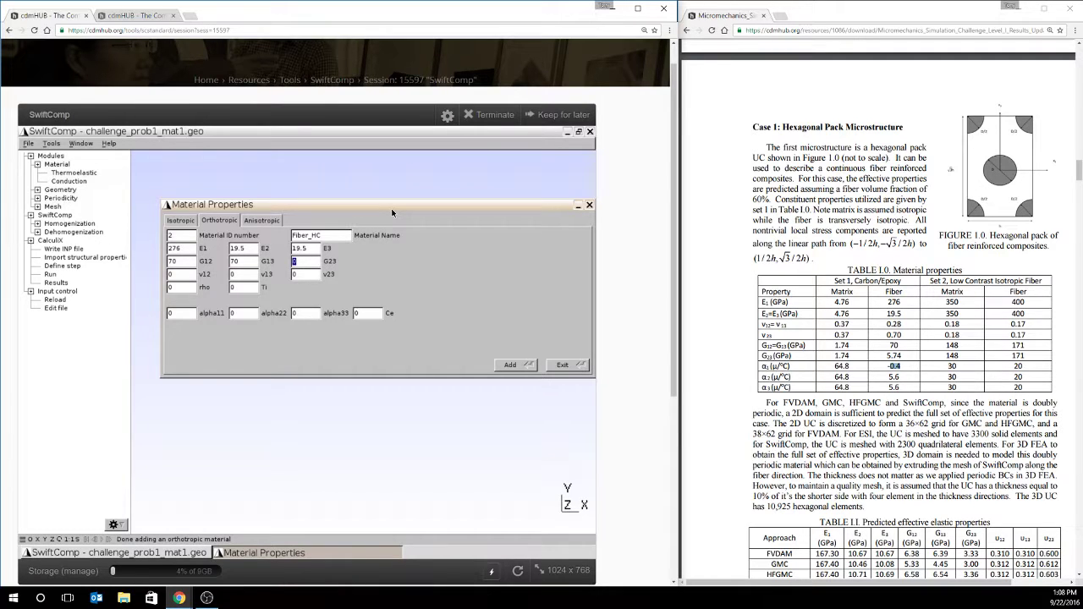
Step: Enter the fiber's remaining shear modulus and the Poisson ratios 0.28, 0.28 and 0.70
type("5.")
type("0.28")
key("Tab")
type("0.28")
key("Tab")
type("0.")
Step: Set fiber alphas to -0.4, 5.6 and 5.6, add Fiber_HC, and close the material form
key("Tab")
key("Tab")
type("-0.4")
key("Tab")
type("5.6")
key("Tab")
type("5.6")
left_click(508, 365)
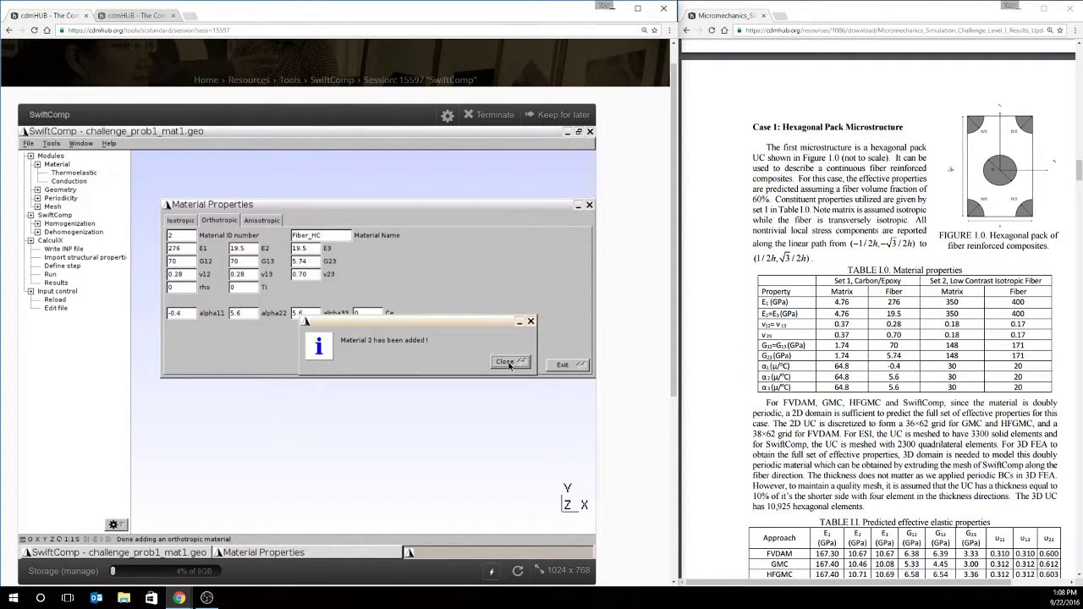
left_click(504, 362)
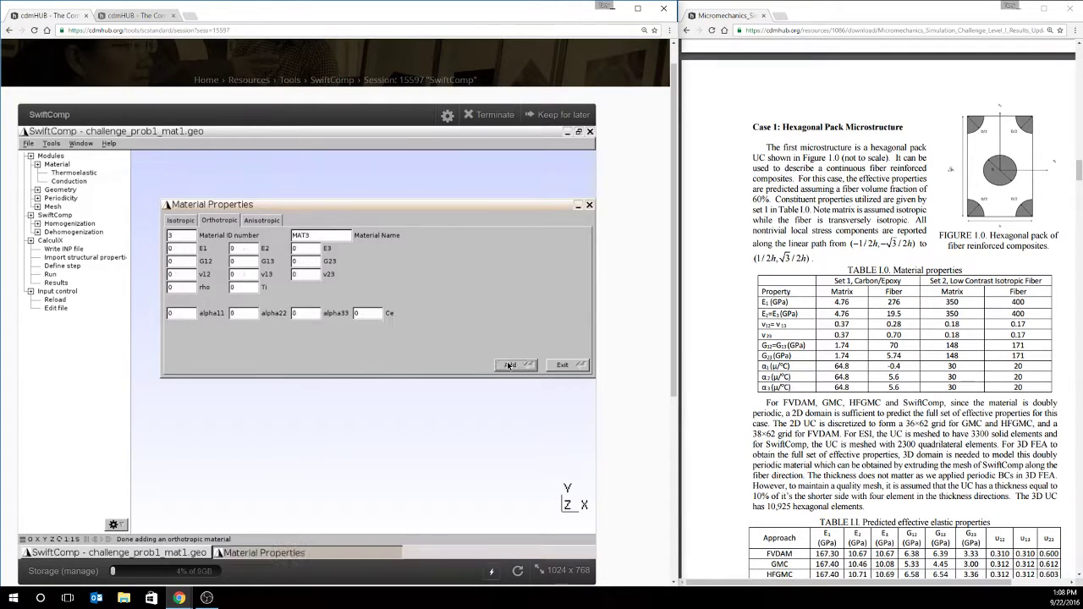
left_click(575, 366)
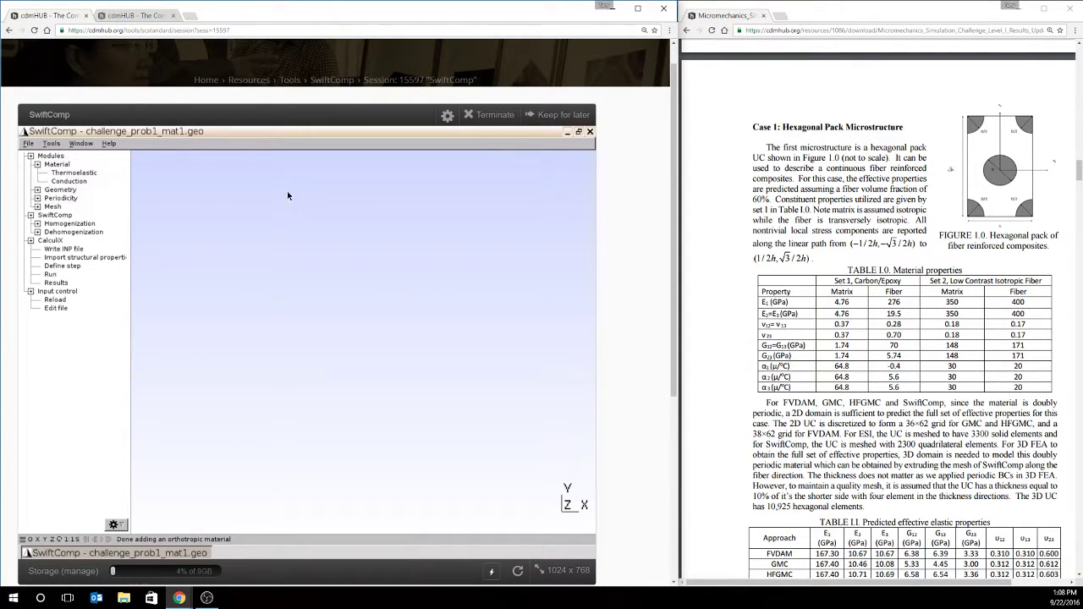
Step: Expand Geometry, then Common SG, then 2D SG in the module tree
left_click(37, 190)
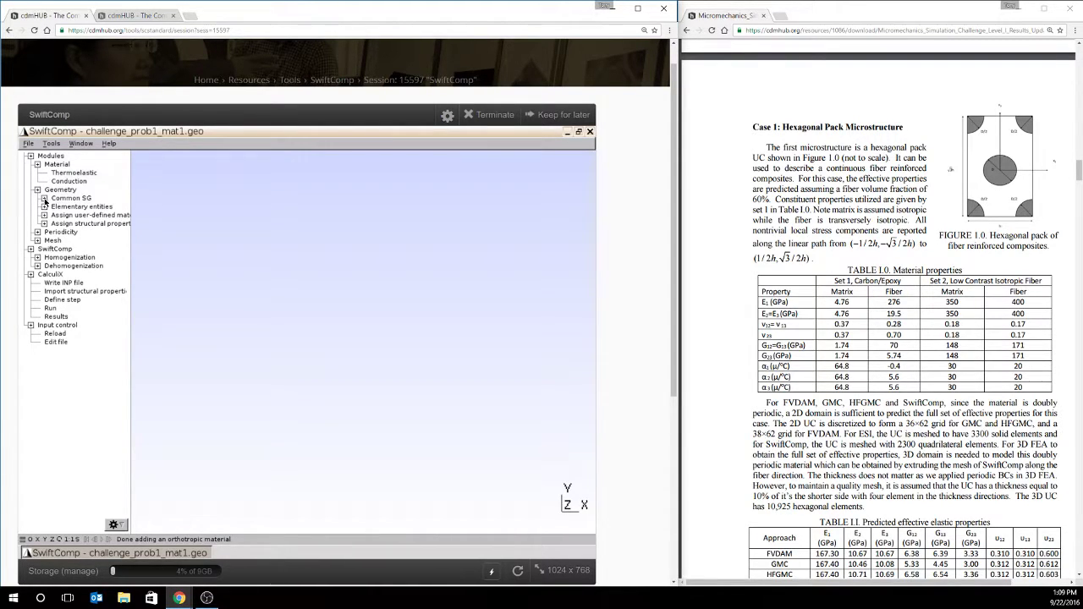
left_click(44, 198)
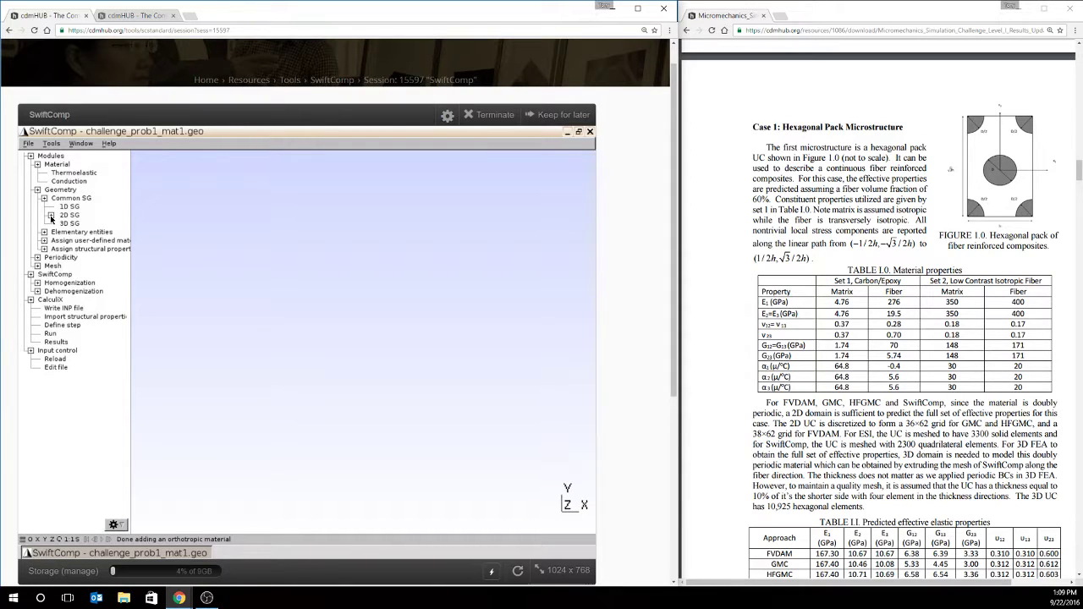
left_click(50, 219)
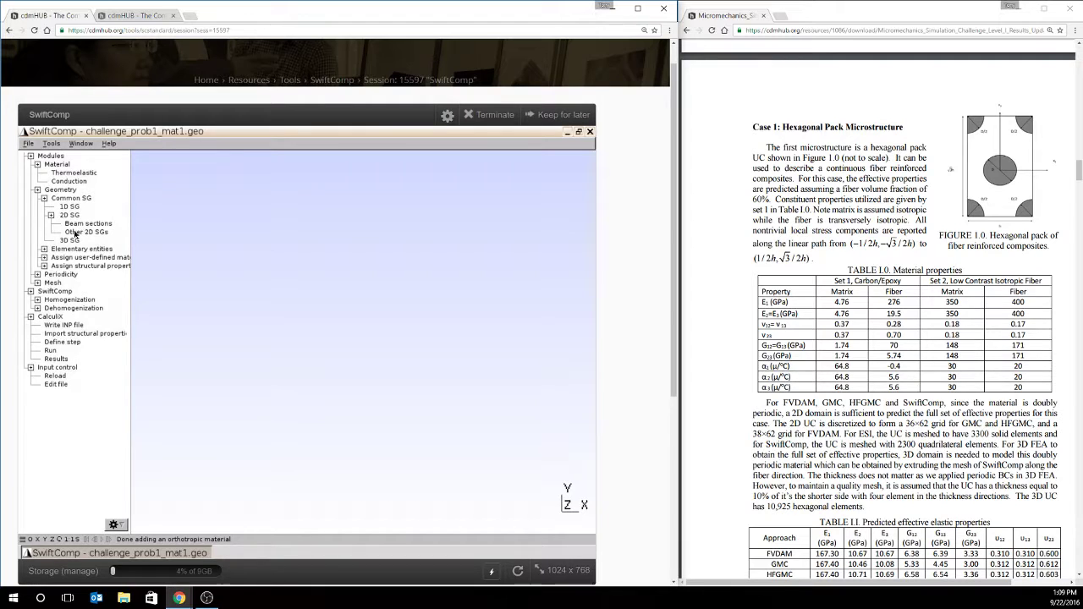
Step: Open the common 2D SG setup and choose Hexagonal Pack Microstructure as the model type
left_click(69, 234)
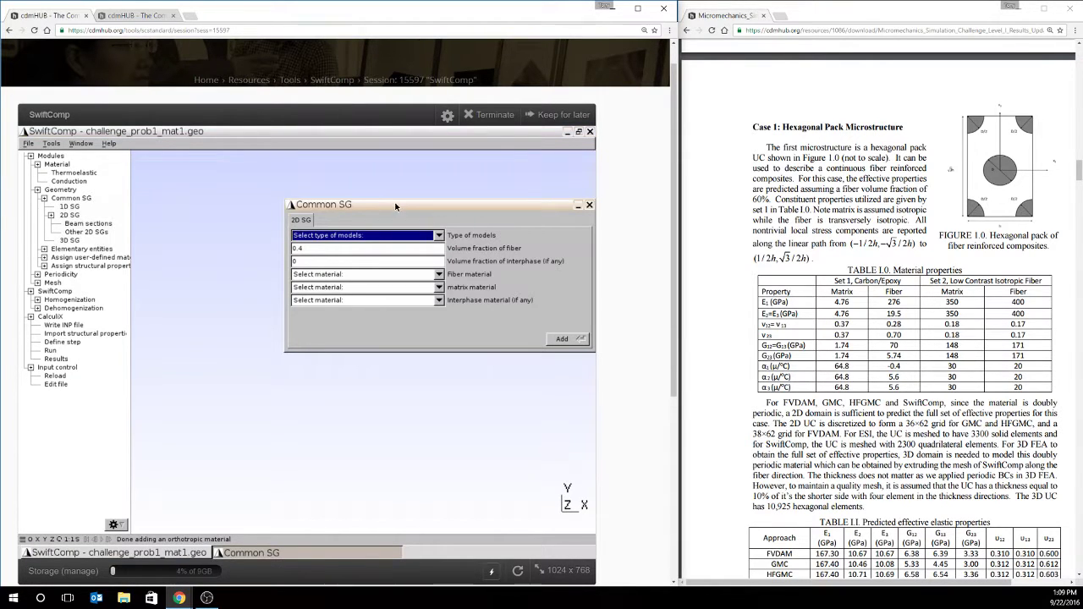
left_click_drag(346, 207, 239, 198)
left_click(244, 226)
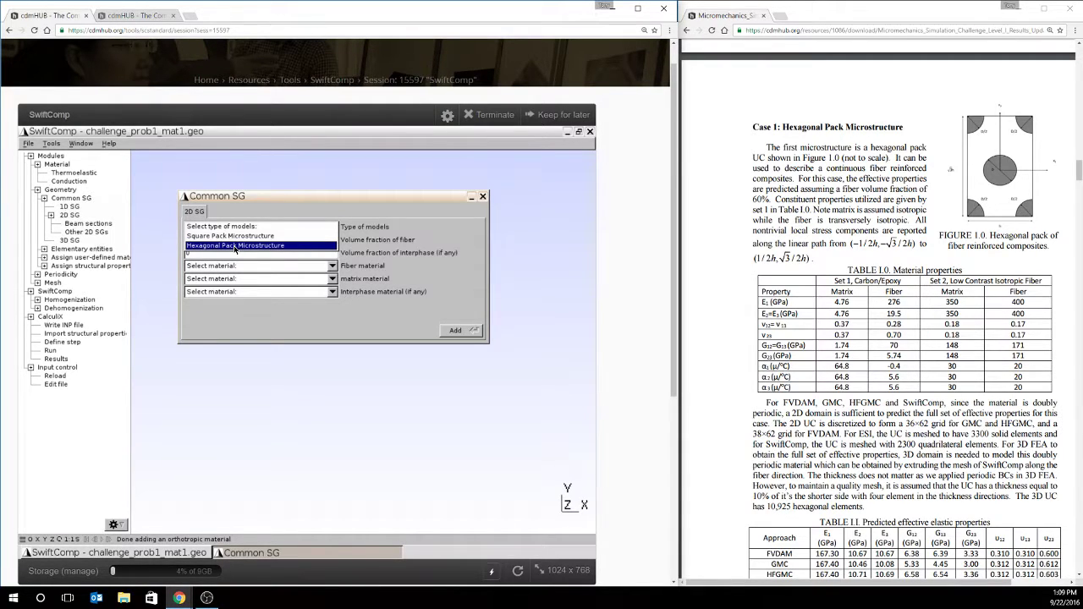
left_click(236, 245)
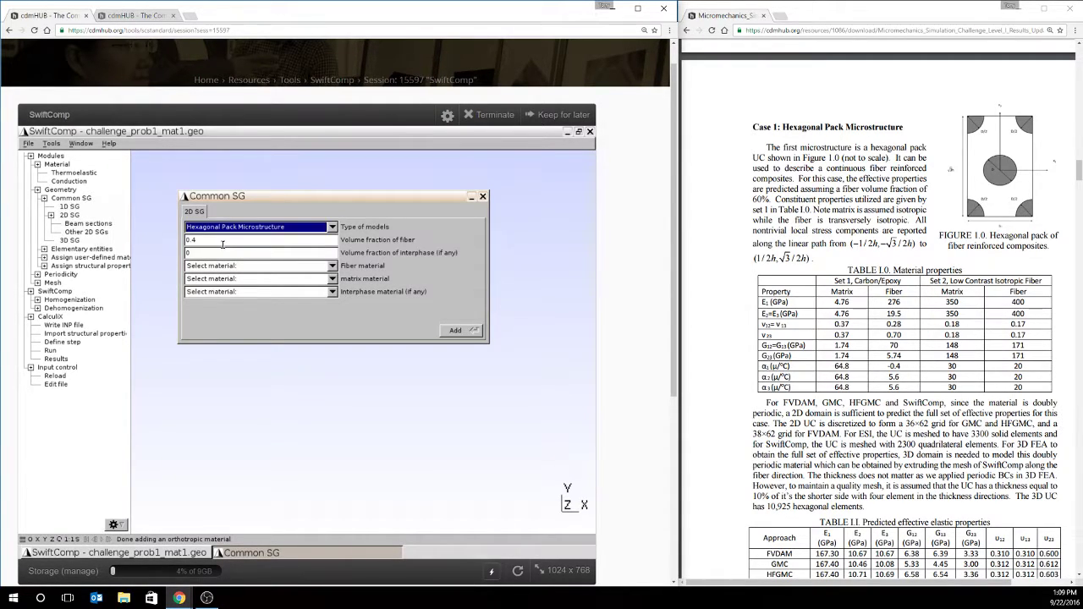
Step: Set fiber volume fraction 0.6, fiber Fiber_HC, matrix Matrix_HC, and add the unit cell
left_click(223, 242)
key("BackSpace")
type("6")
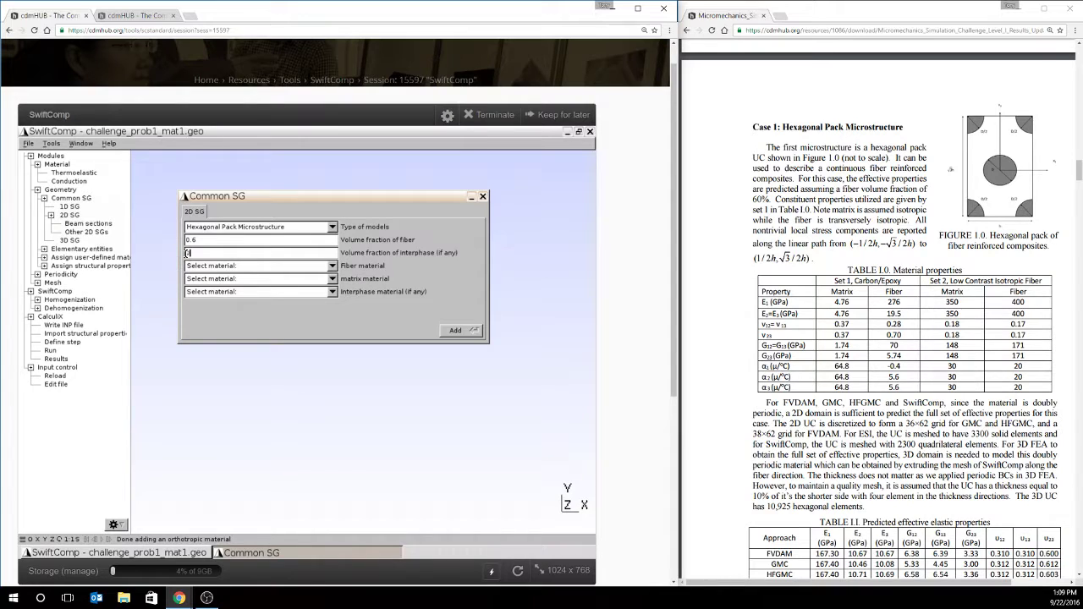
left_click(229, 265)
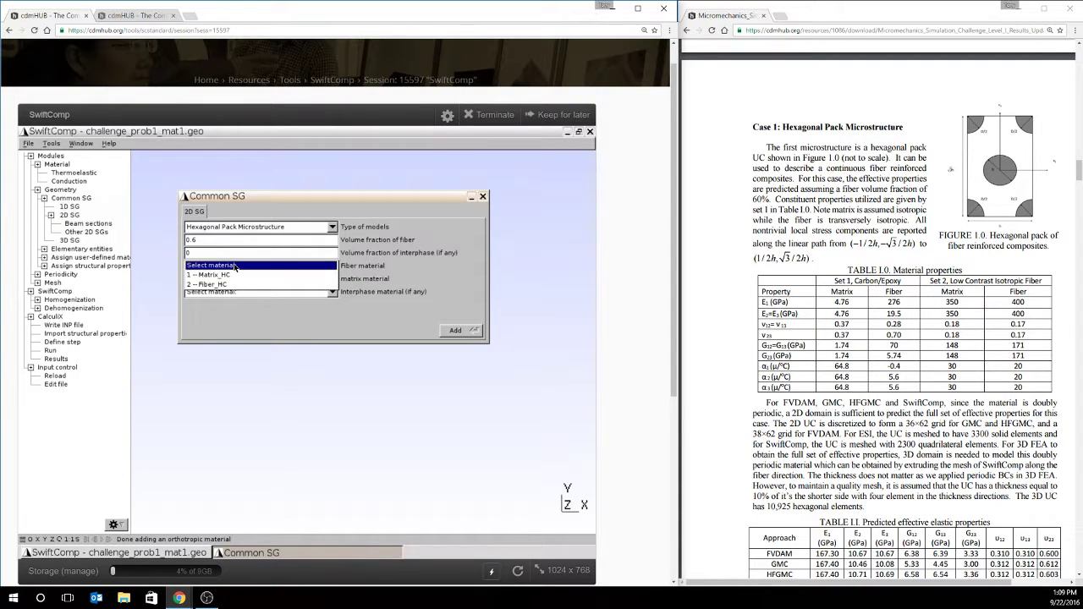
left_click(208, 280)
left_click(208, 280)
left_click(209, 286)
left_click(463, 331)
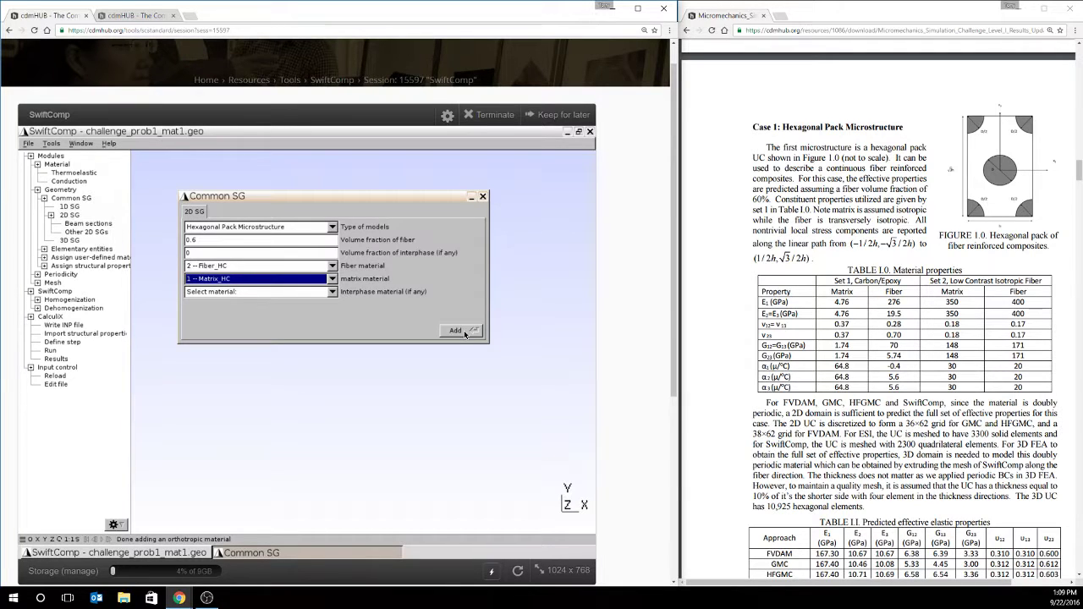
left_click(482, 197)
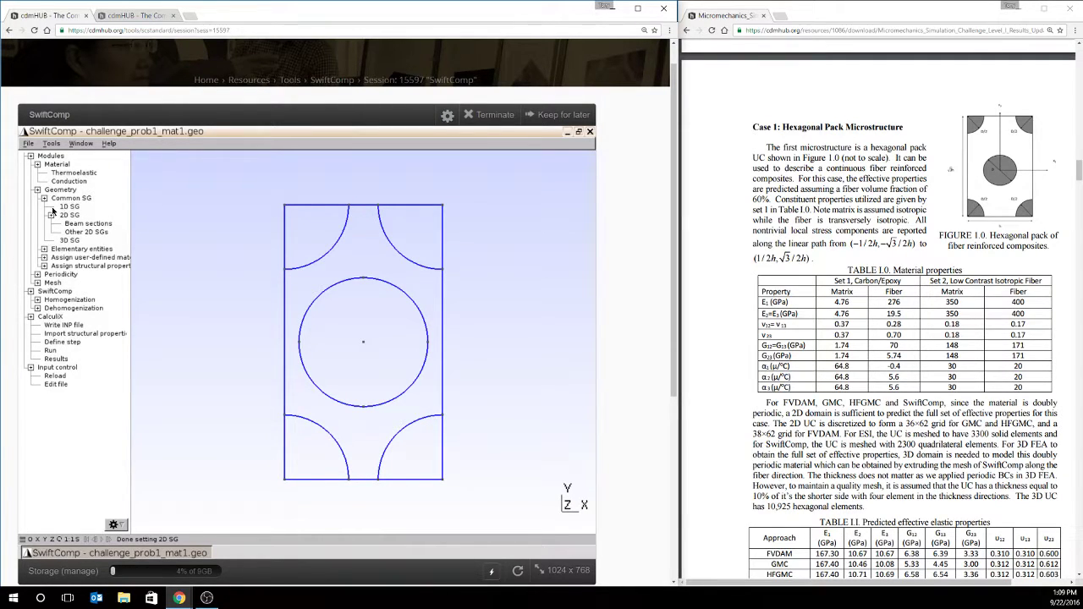
left_click(37, 274)
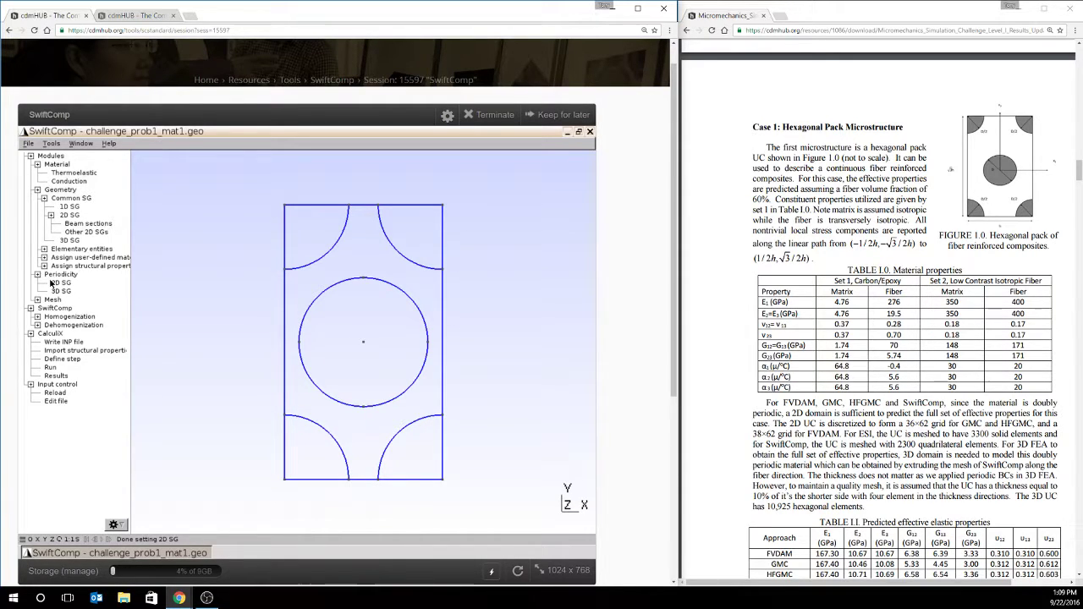
left_click(59, 285)
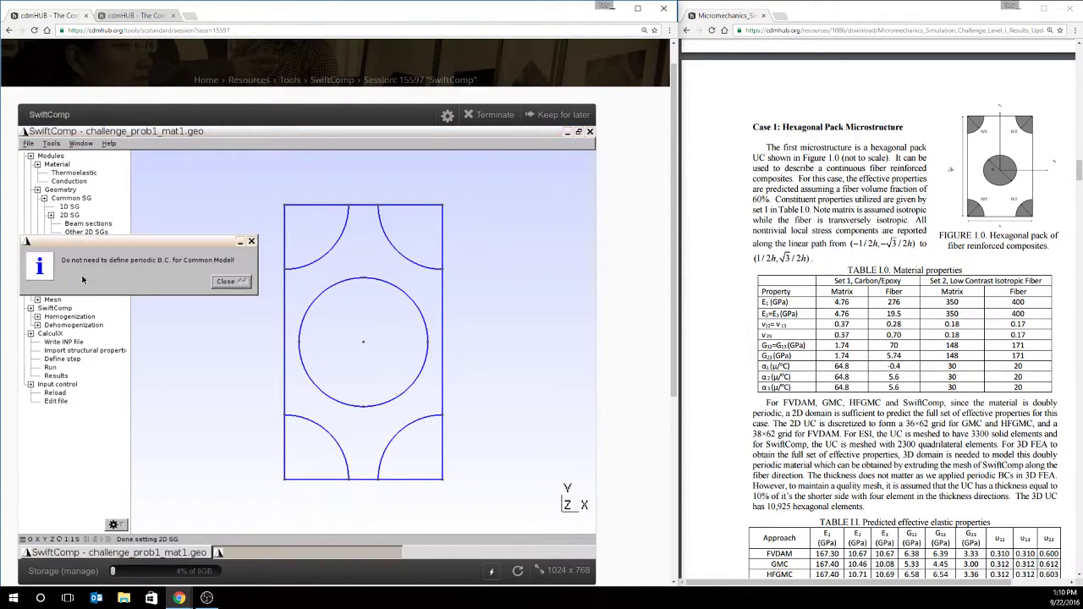
left_click_drag(129, 243, 242, 256)
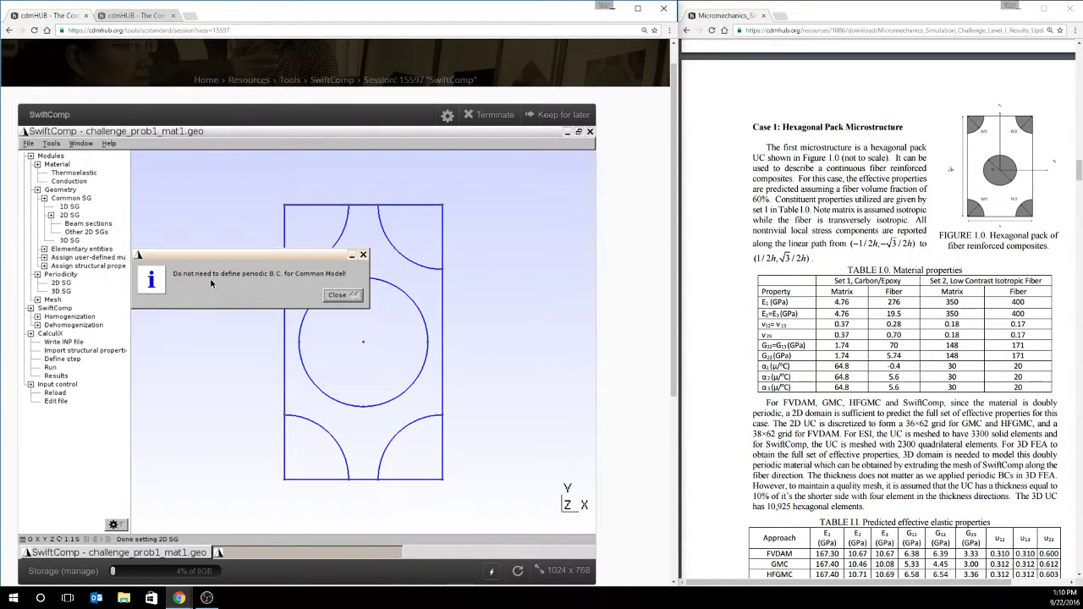
left_click(343, 295)
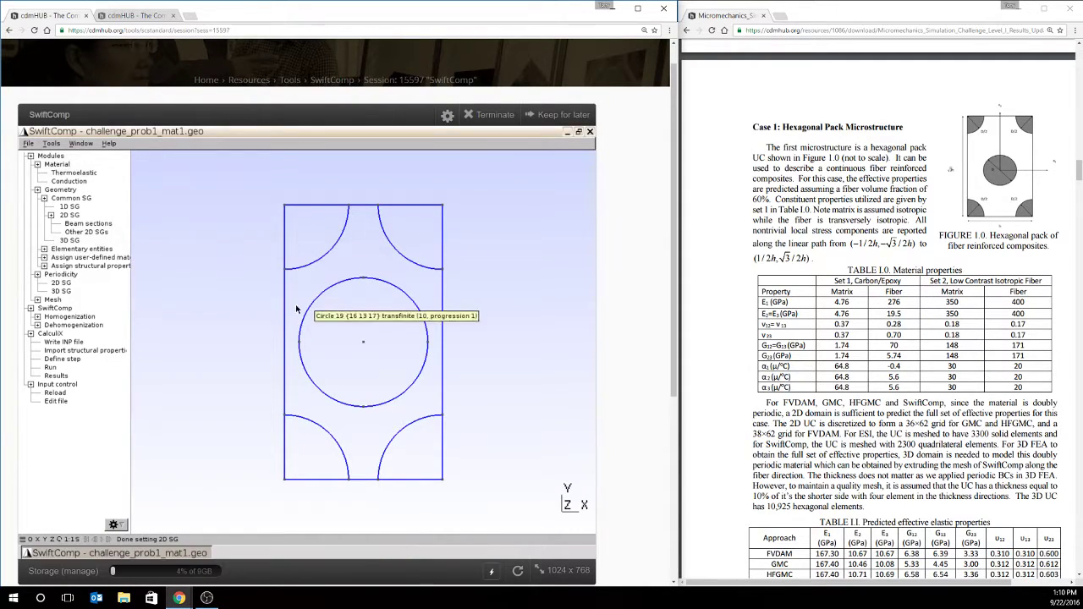
Step: Generate the 2D triangular mesh via Mesh > Generate 2D mesh > Generate
left_click(37, 300)
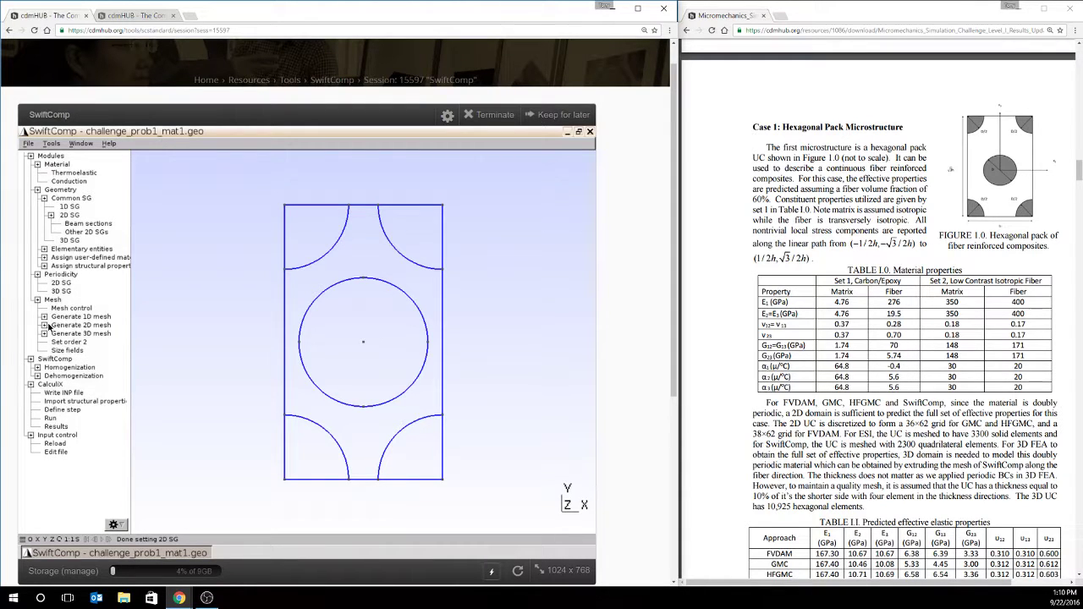
left_click(44, 324)
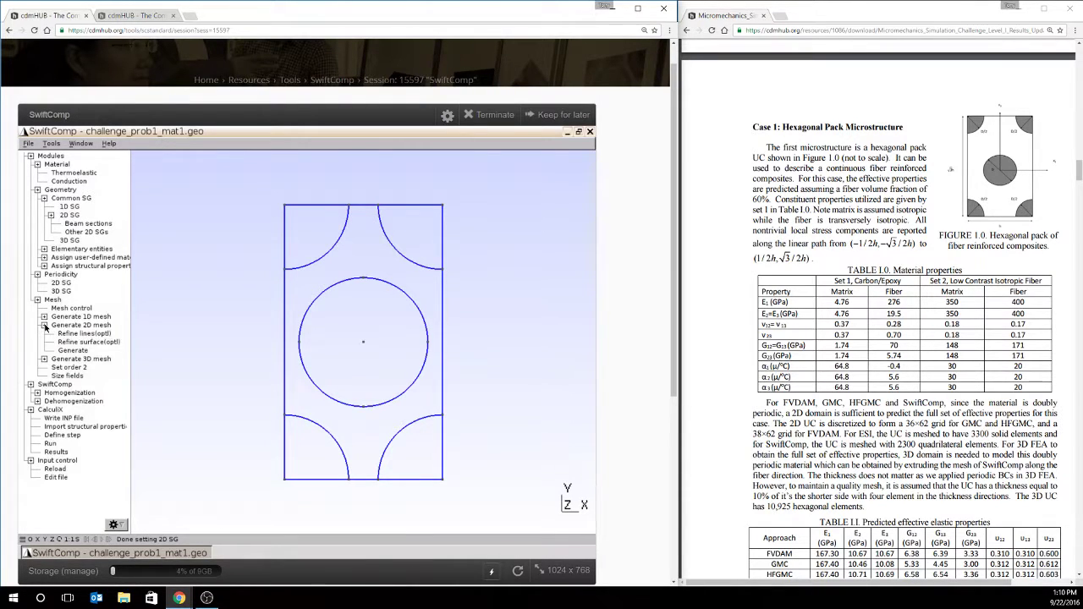
left_click(79, 350)
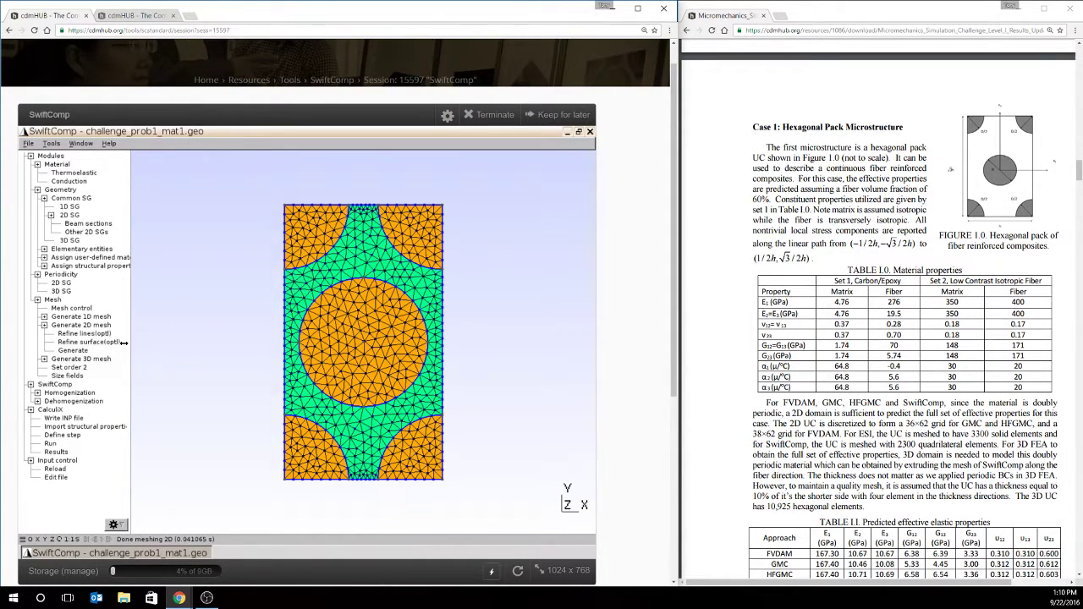
Step: Save and run a 0-elastic Solid Model homogenization with default options
left_click(37, 393)
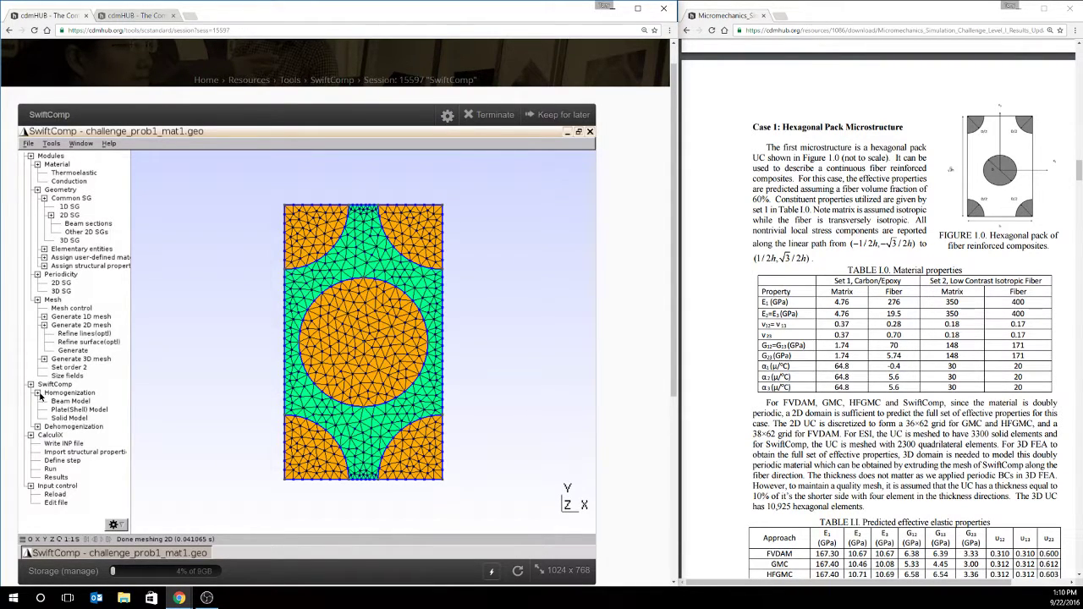
left_click(71, 419)
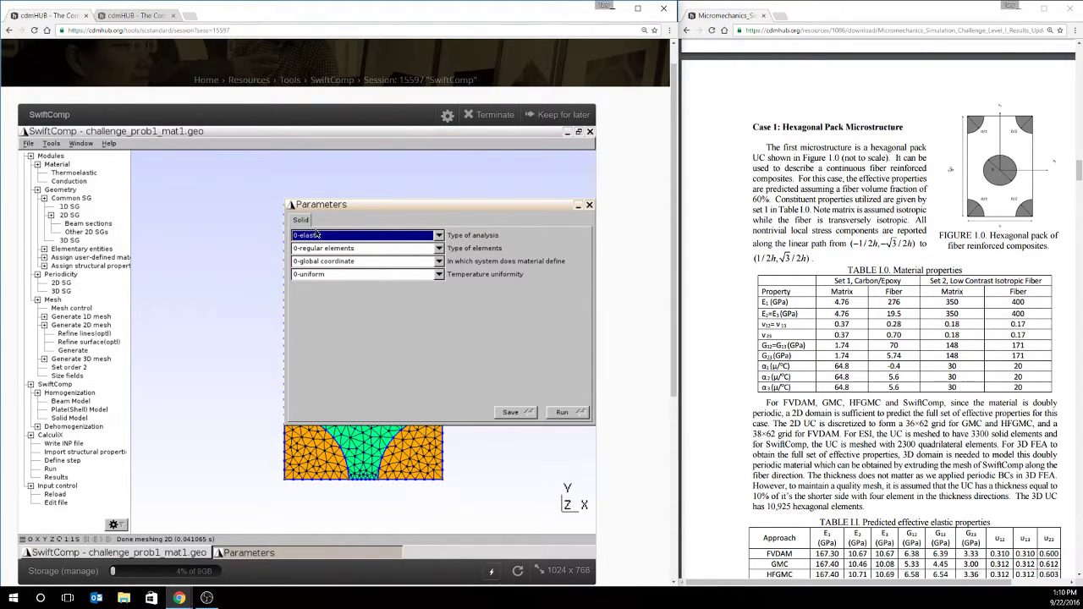
left_click_drag(261, 201, 169, 196)
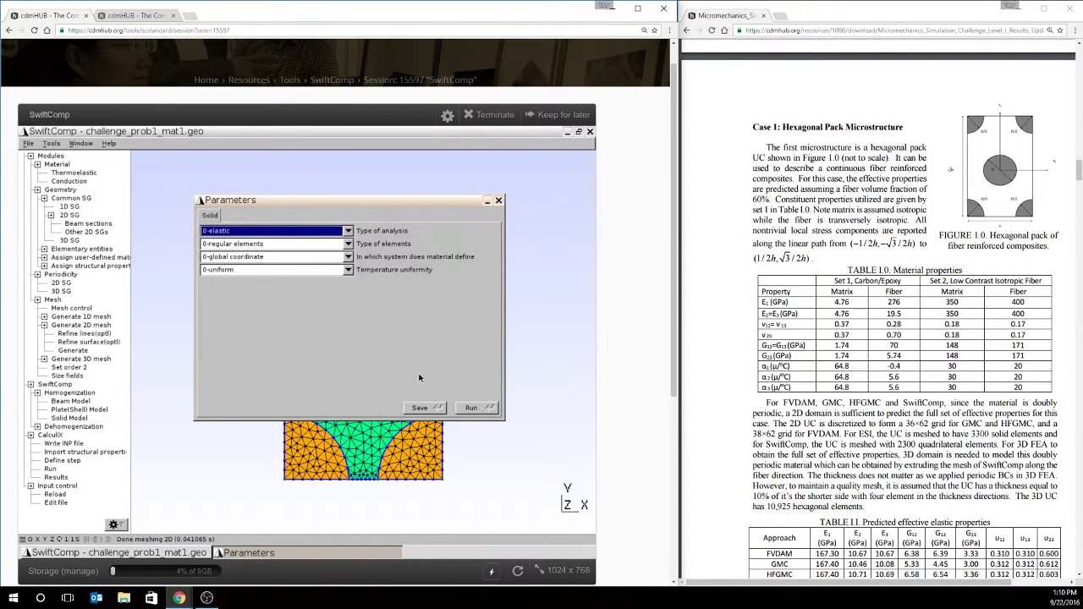
left_click(439, 409)
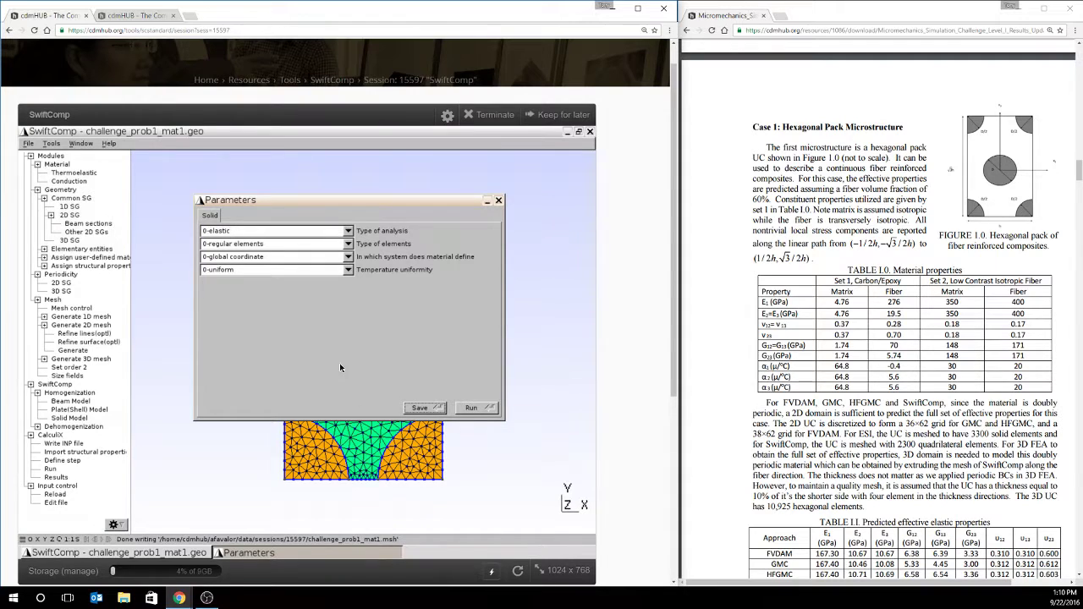
left_click(486, 409)
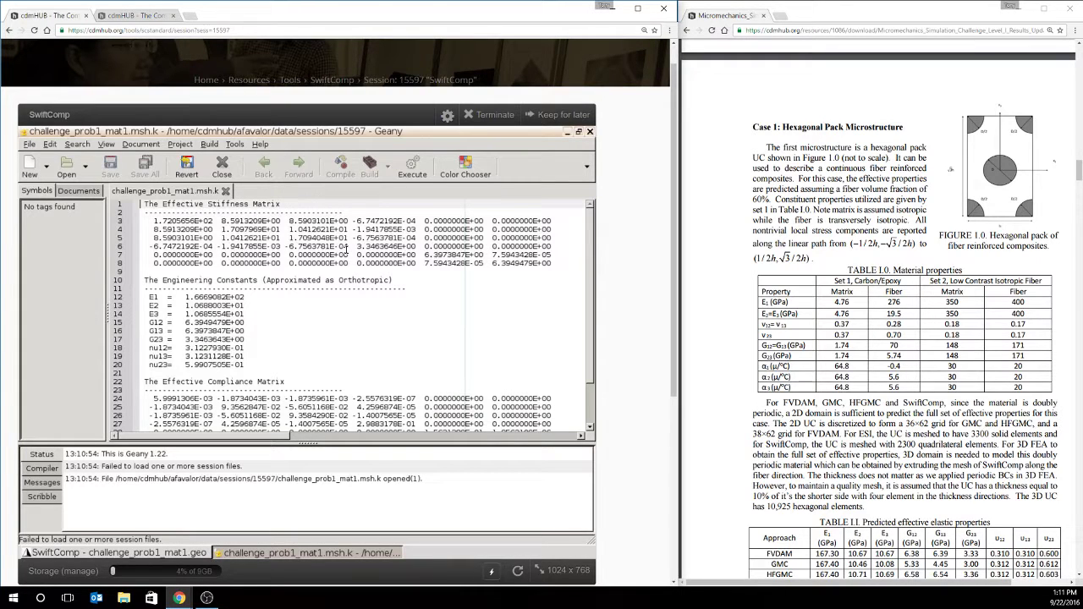
left_click_drag(253, 365, 132, 297)
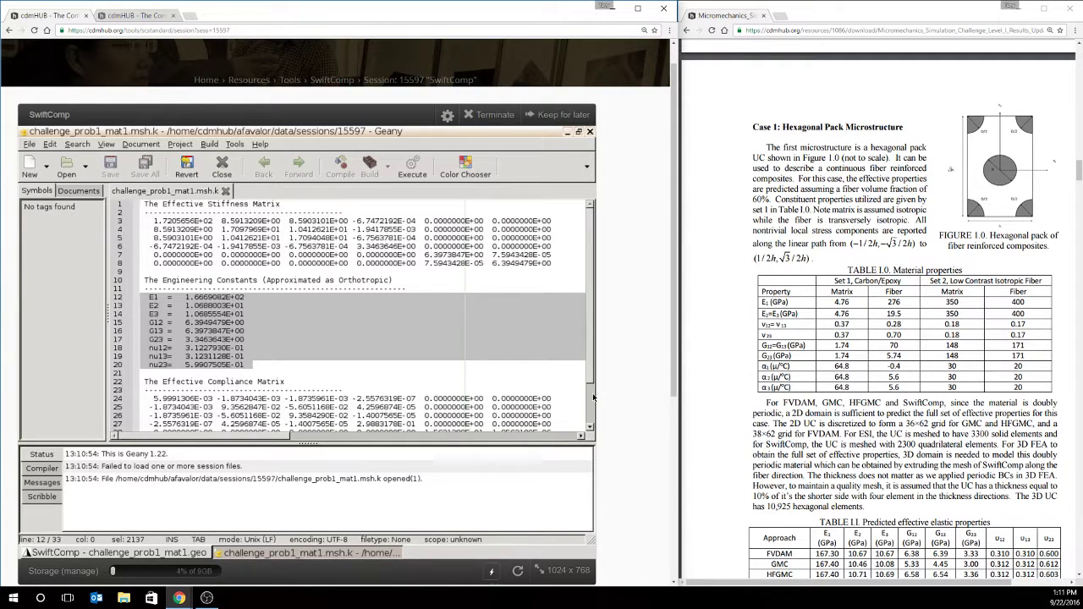
scroll(592, 389, "down", 2)
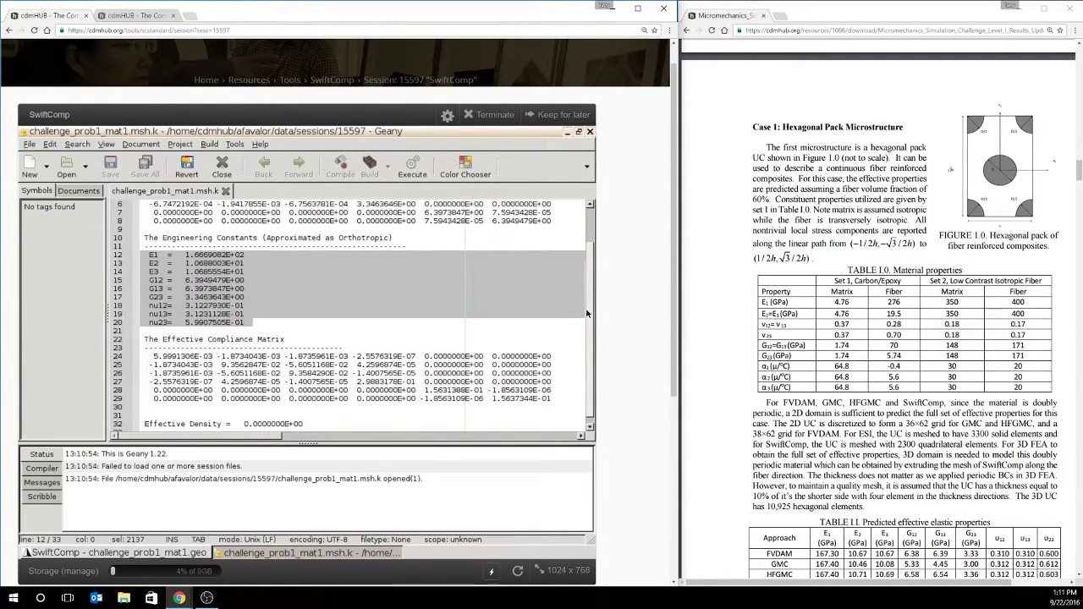
scroll(593, 351, "up", 2)
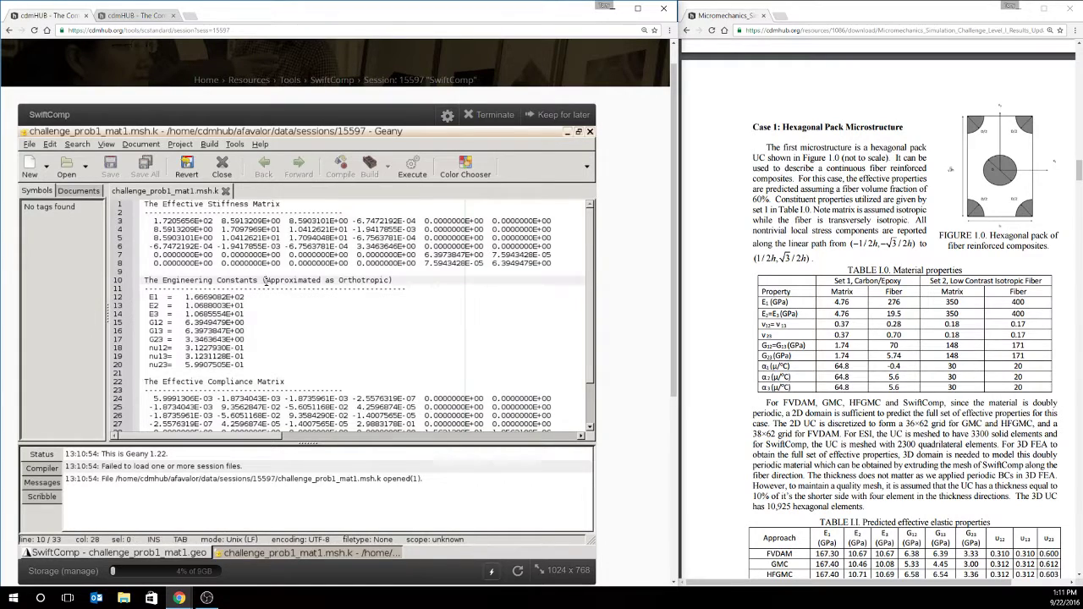
double_click(269, 283)
left_click(385, 280)
left_click_drag(282, 275, 265, 280)
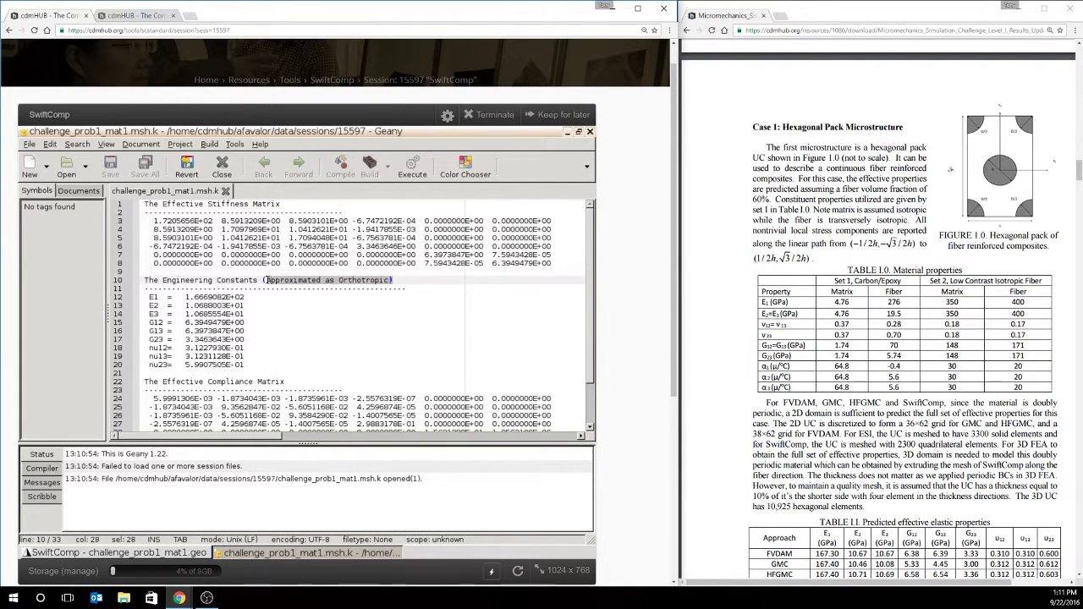
left_click(268, 282)
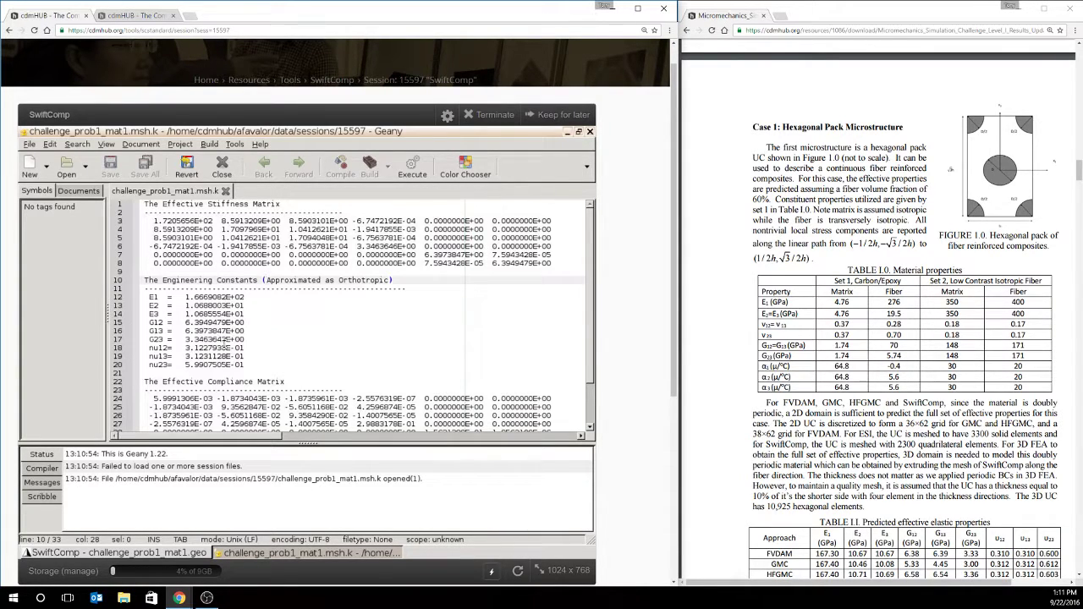
left_click_drag(249, 366, 237, 365)
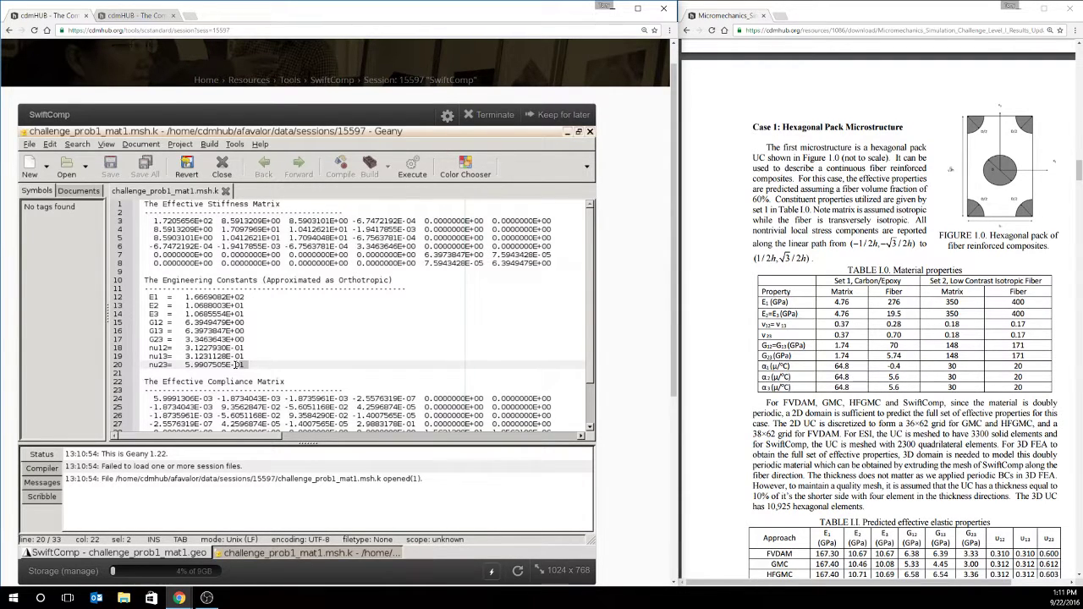
left_click(235, 365)
Step: Bring the benchmark PDF forward and scroll and zoom to Tables I.I and I.II
left_click(711, 426)
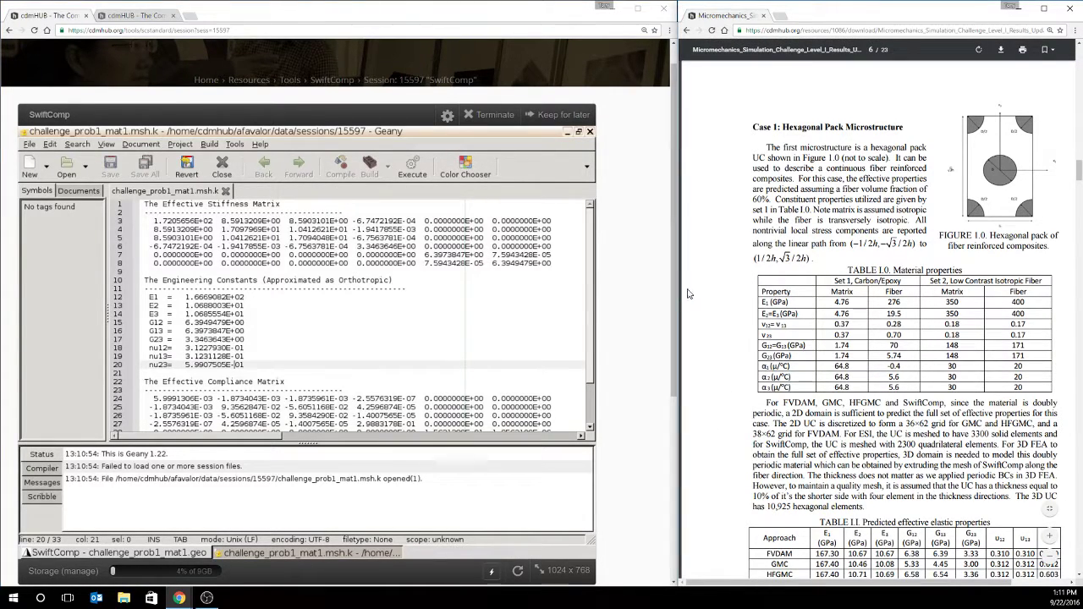
scroll(860, 422, "down", 3)
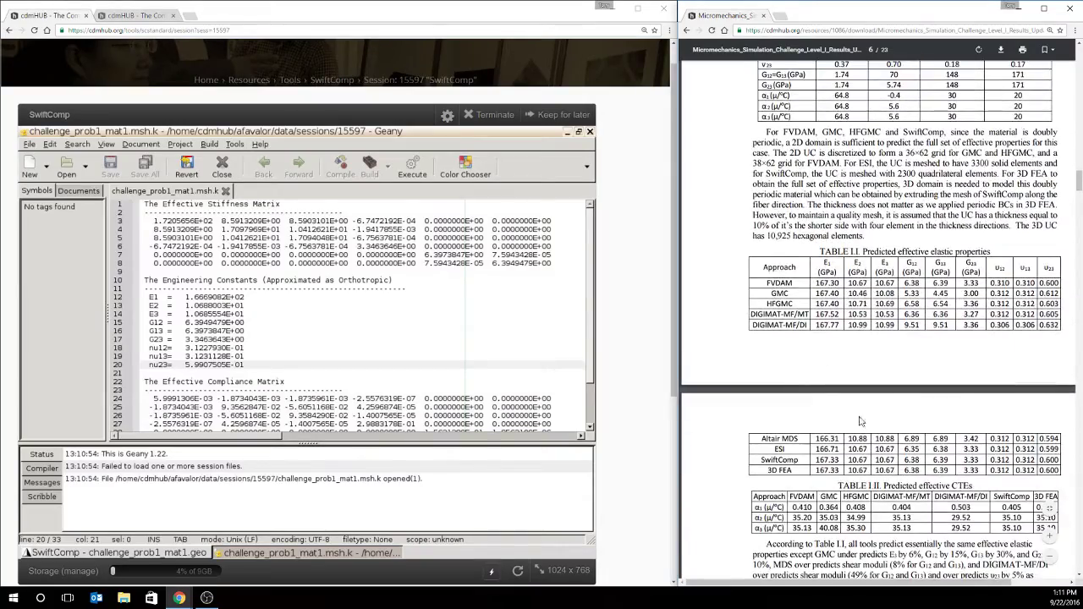
scroll(861, 421, "down", 1)
scroll(900, 423, "up", 1, "ctrl")
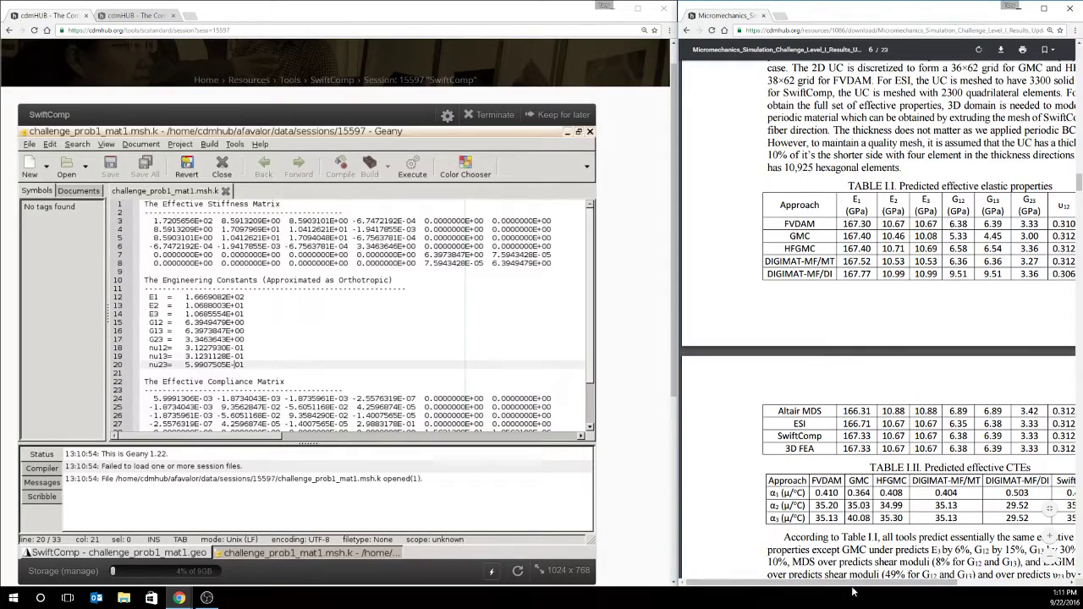
left_click_drag(850, 592, 914, 576)
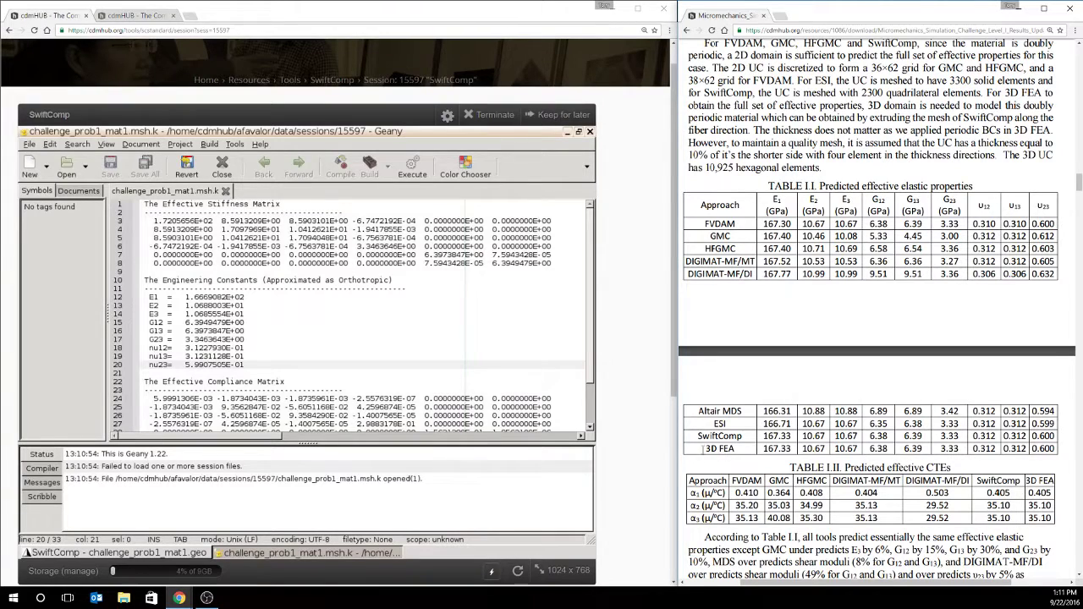
Step: Highlight the 3D FEA E1 value 167.33 in Table I.I
left_click_drag(702, 449, 1058, 453)
left_click(1060, 451)
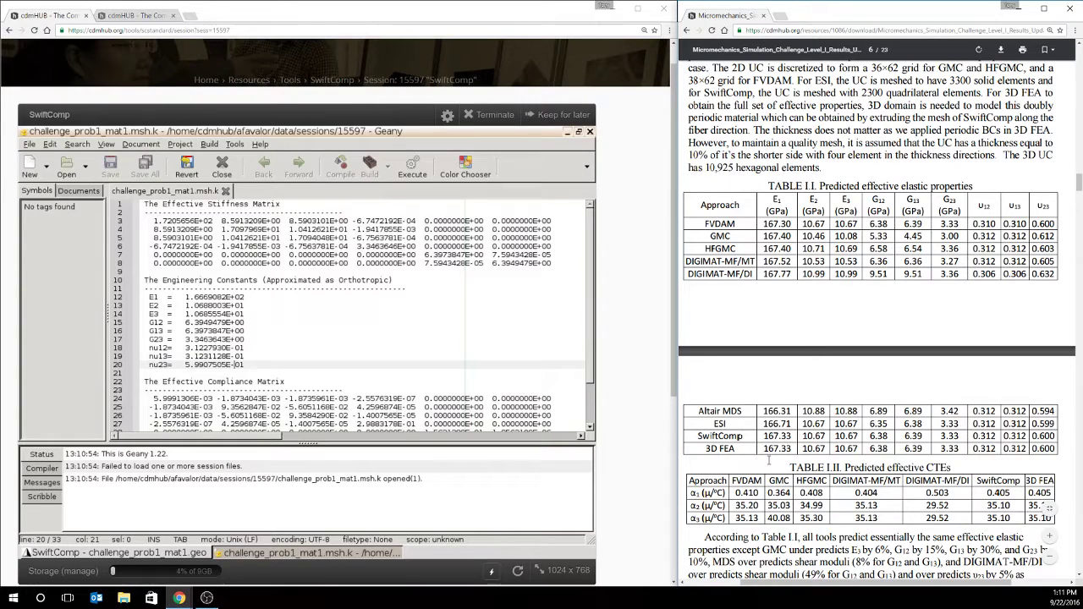
left_click_drag(764, 449, 791, 450)
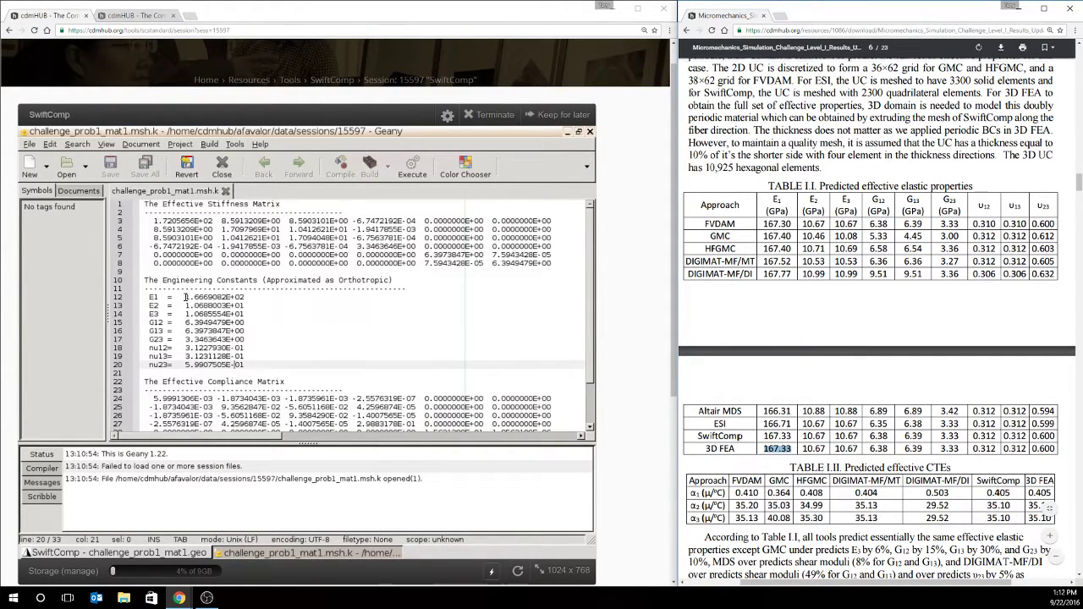
left_click_drag(185, 297, 206, 297)
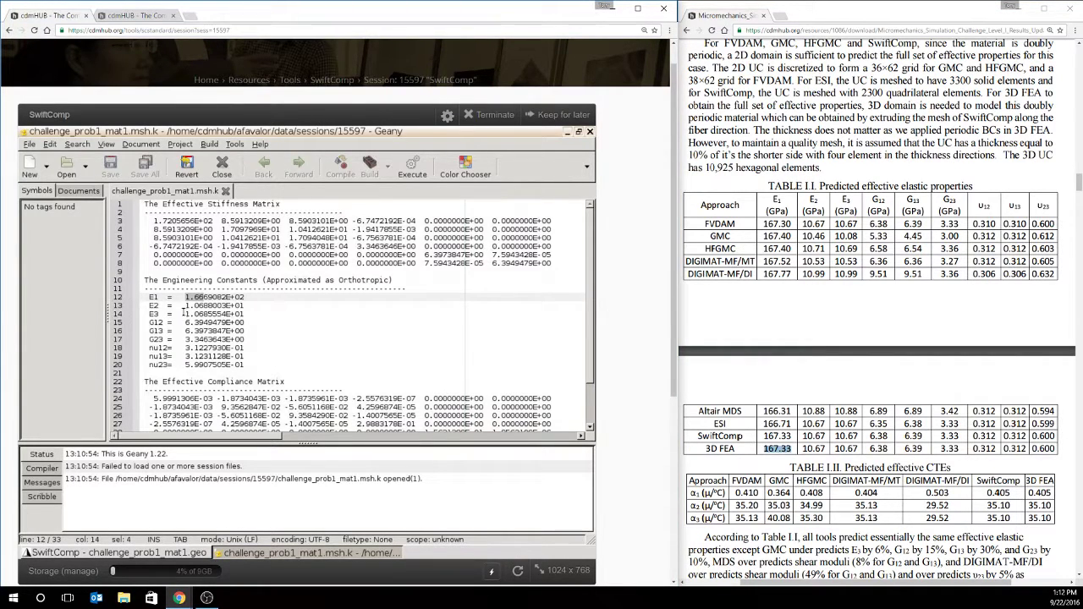
mouse_move(185, 305)
left_mouse_down()
mouse_move(198, 305)
mouse_move(186, 314)
left_mouse_up()
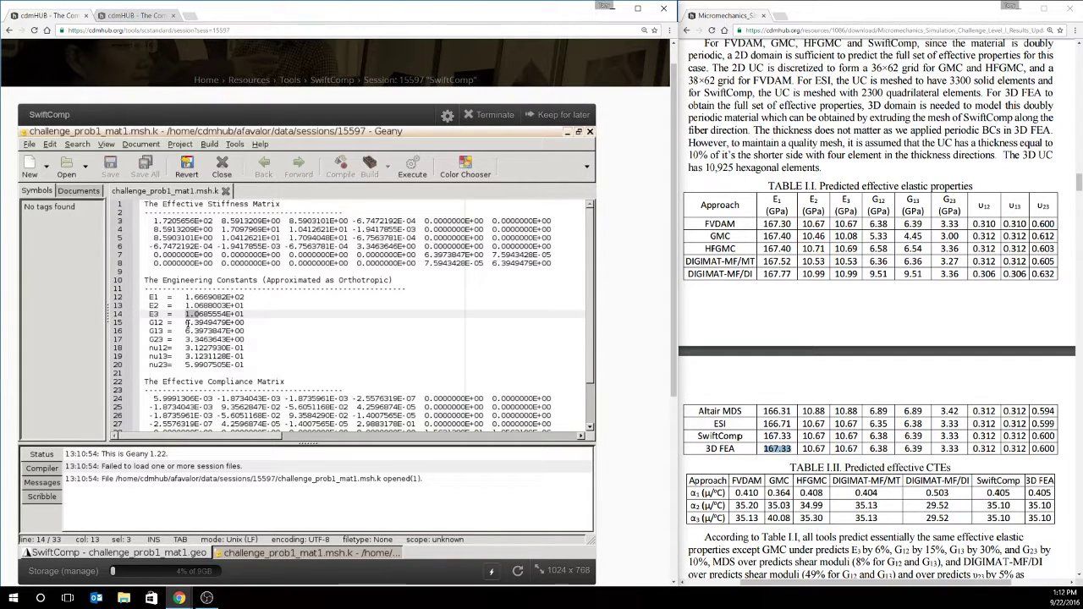
left_click_drag(185, 322, 205, 322)
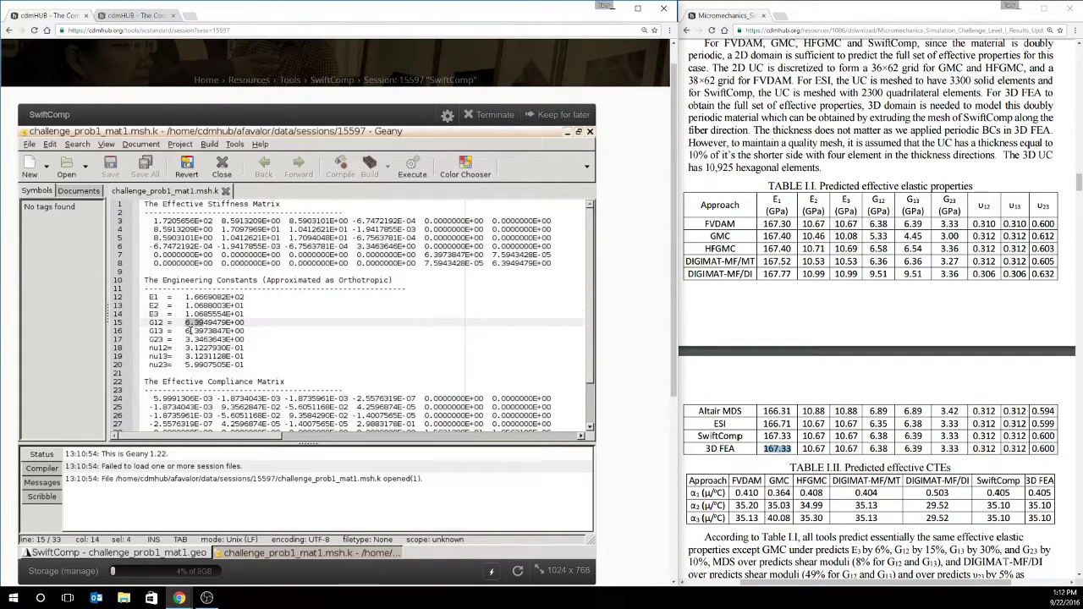
left_click(187, 331)
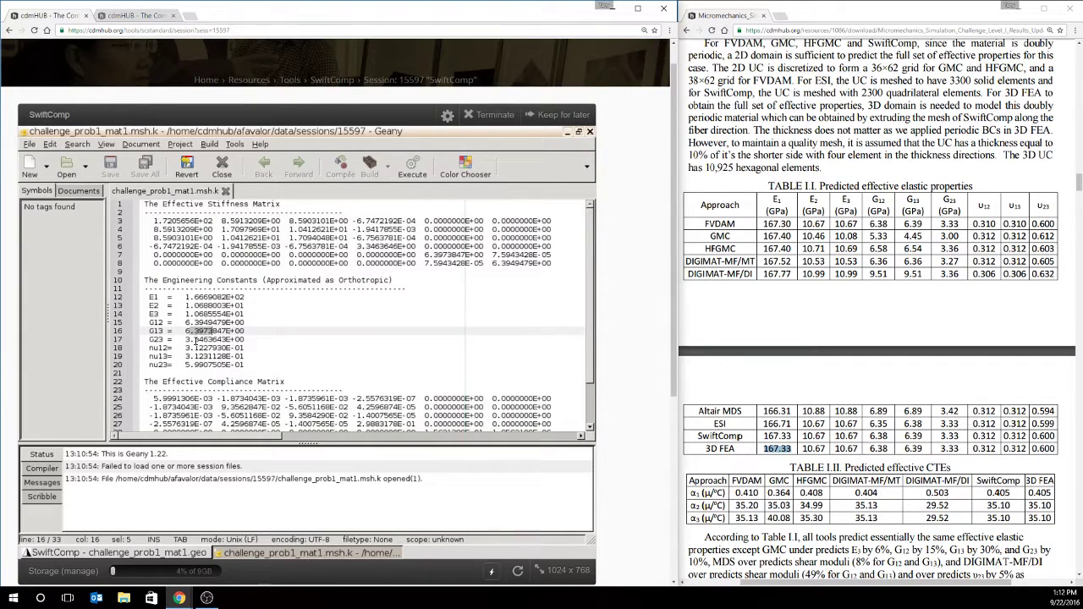
left_click_drag(186, 339, 205, 339)
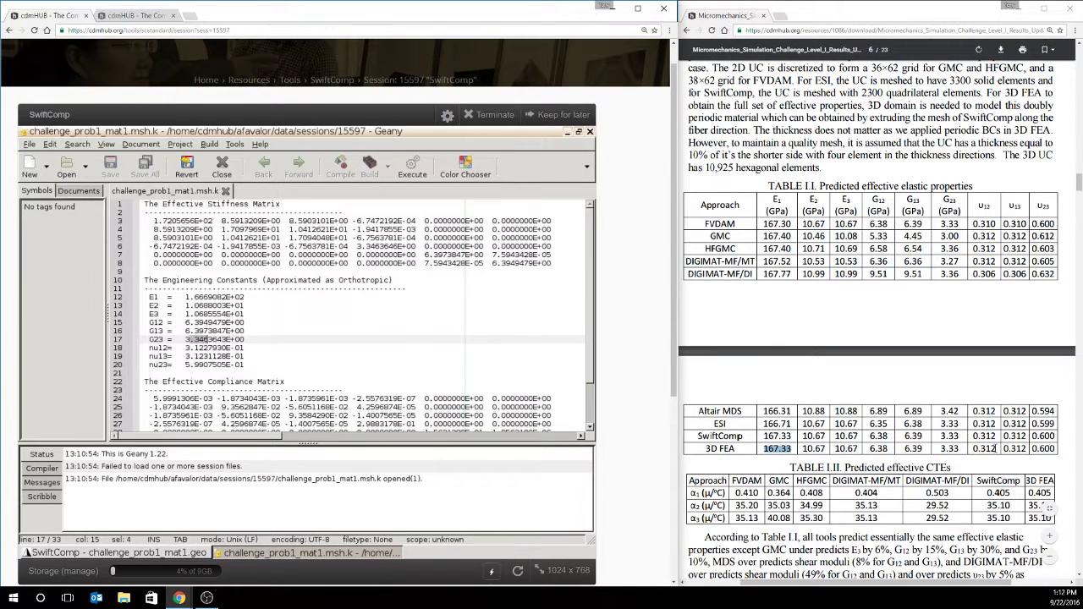
left_click_drag(940, 448, 964, 446)
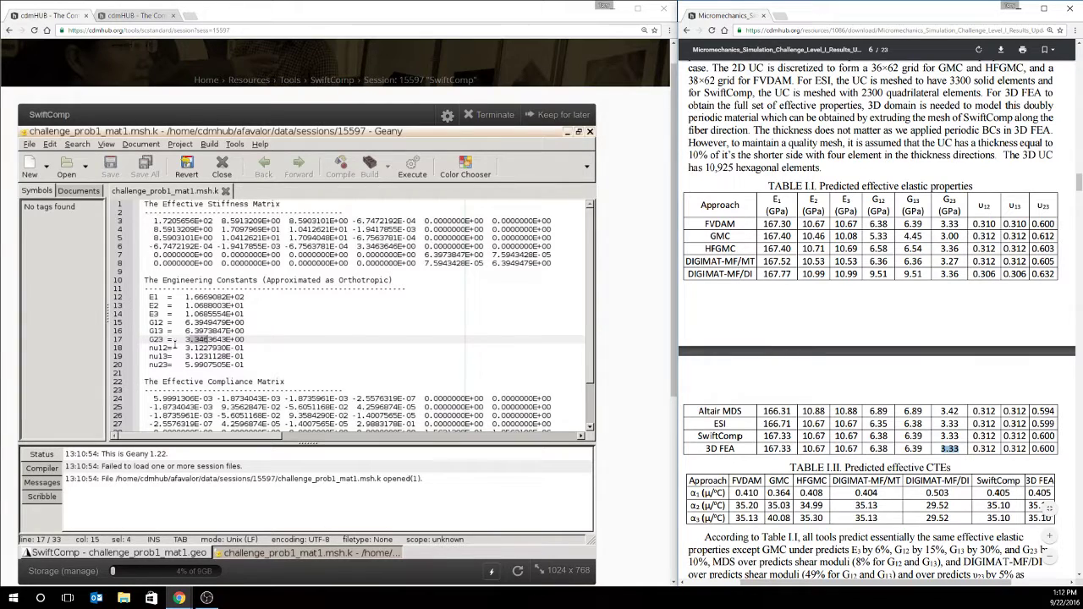
left_click_drag(184, 348, 193, 356)
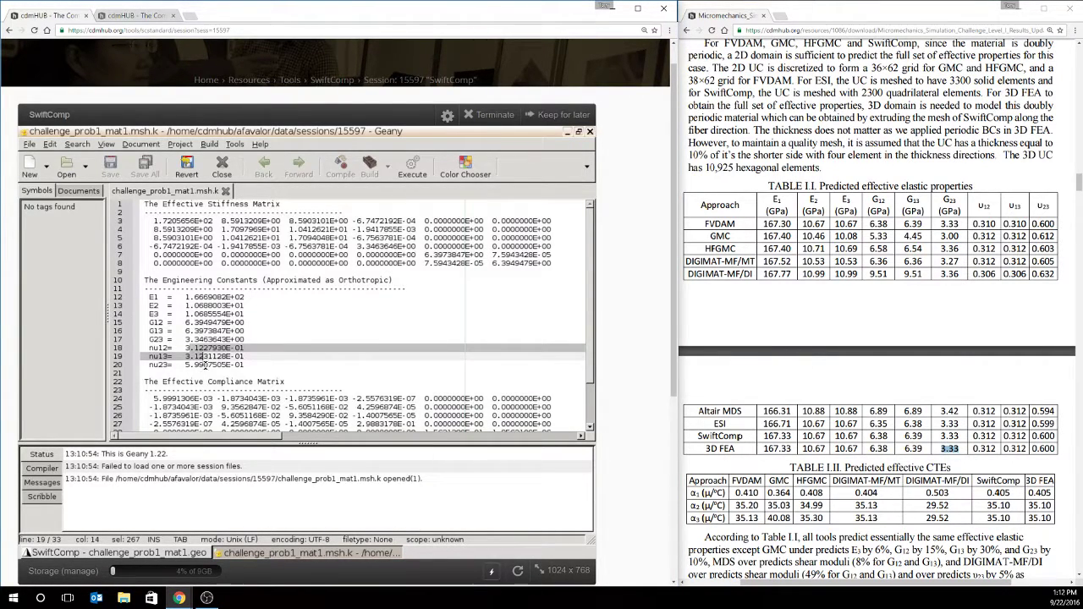
left_click(204, 364)
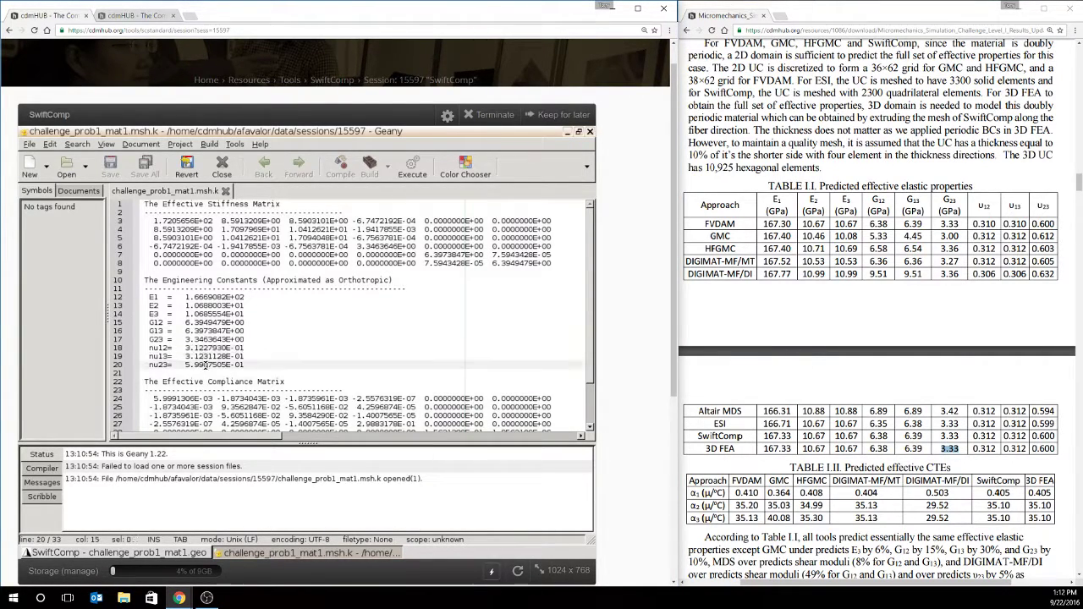
Step: Close the Geany results file and open the Solid Model dehomogenization parameters
left_click(590, 132)
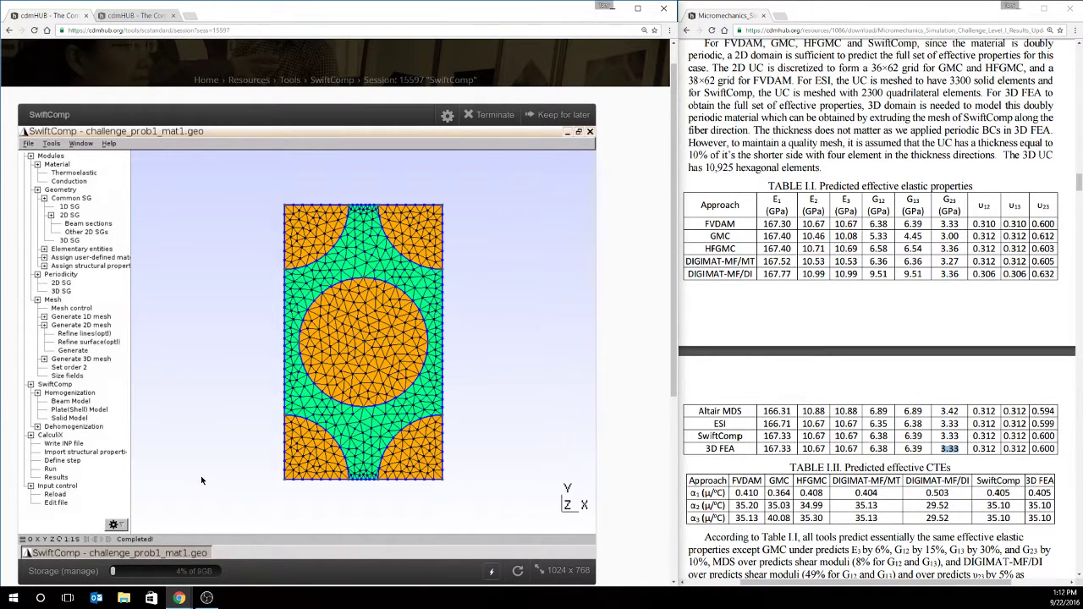
left_click(37, 427)
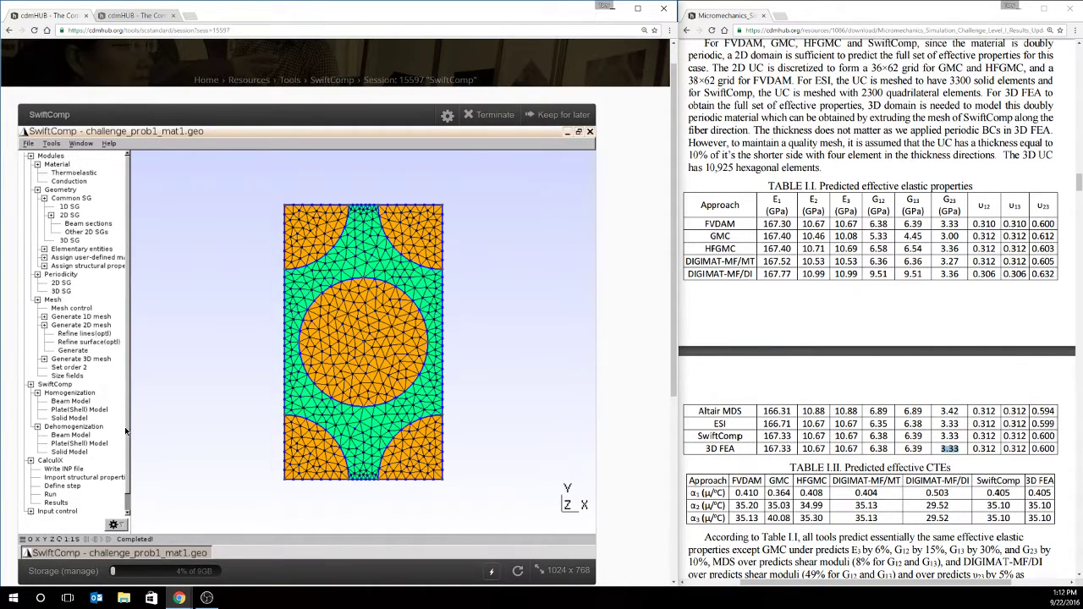
left_click(74, 453)
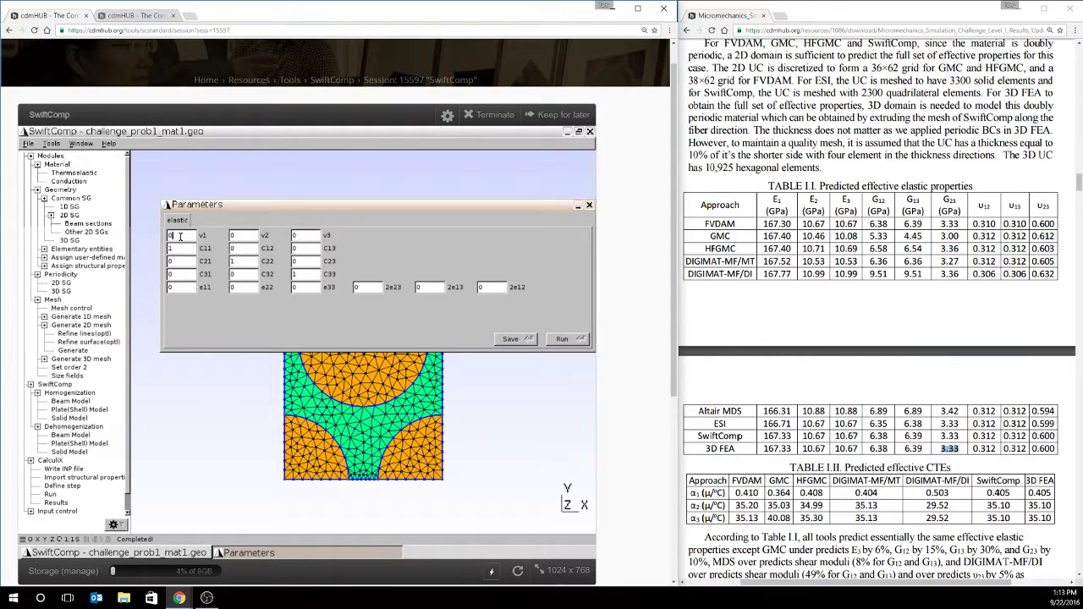
Step: Set the e11 strain to 1 and save the dehomogenization input file
left_click(313, 275)
key("Tab")
key("Tab")
key("Tab")
left_click(235, 262)
double_click(297, 275)
left_click(245, 287)
left_click(502, 288)
key("Tab")
left_click(173, 236)
left_click(301, 275)
left_click(298, 274)
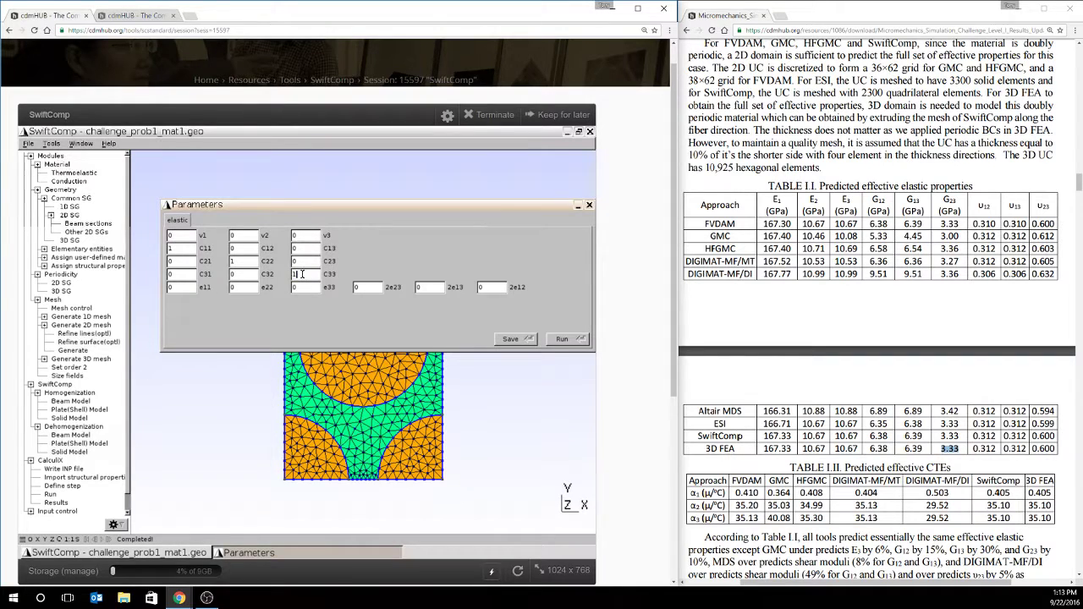
double_click(178, 289)
left_click(518, 337)
Step: Run the dehomogenization and view the U-Magnitude, U1 and E11 fields
left_click(564, 339)
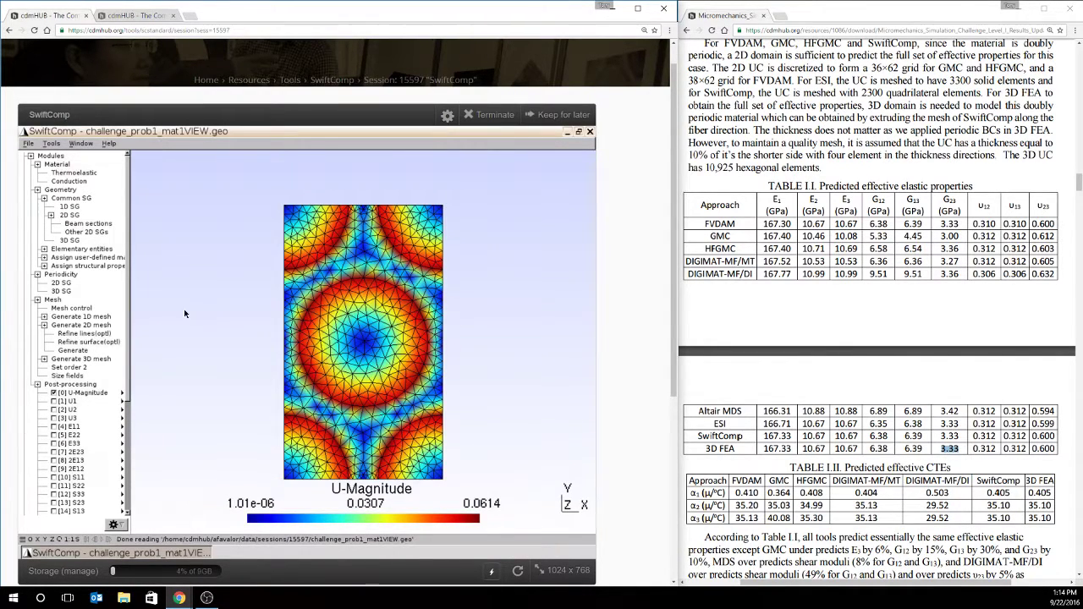
scroll(66, 393, "down", 1)
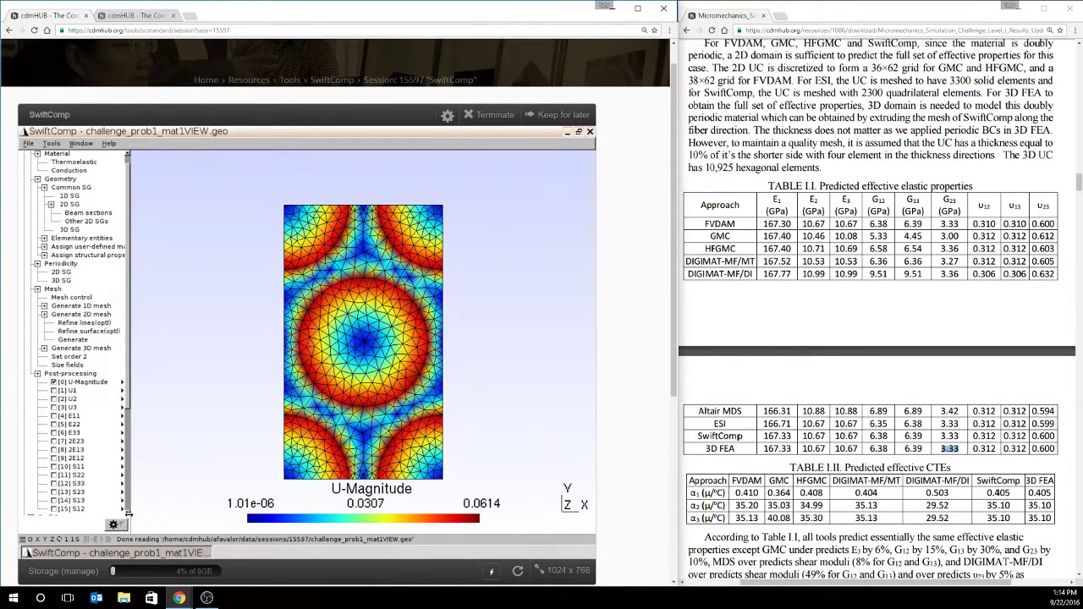
scroll(127, 514, "down", 1)
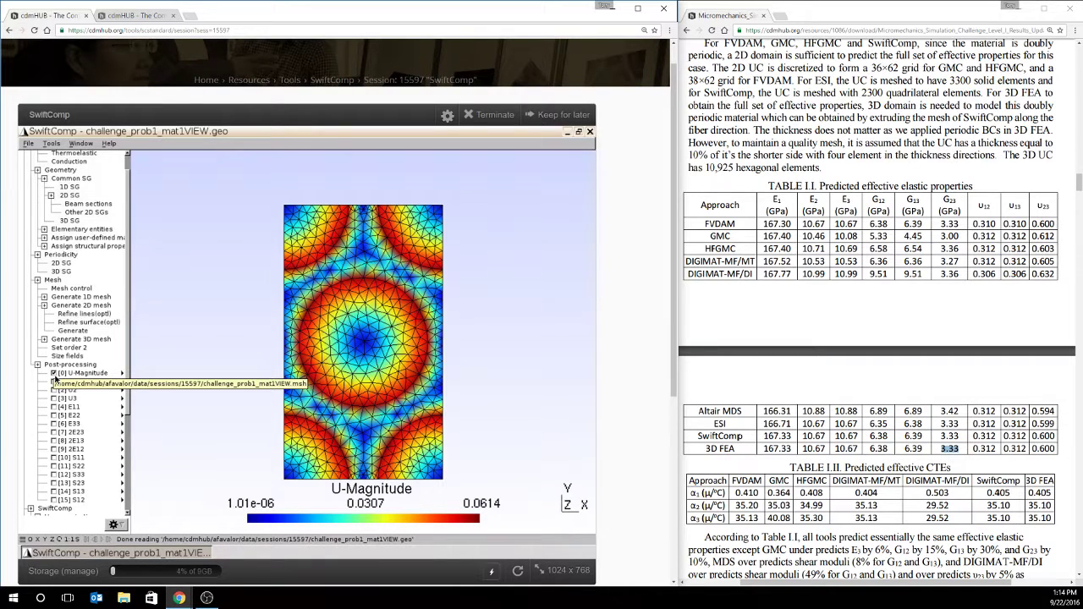
left_click(53, 381)
left_click(53, 373)
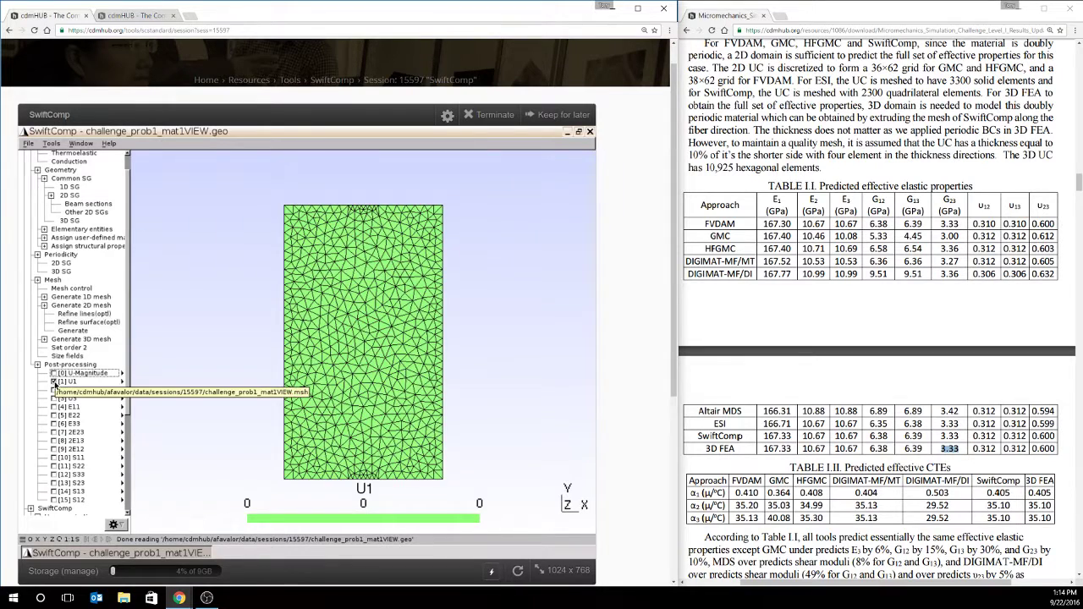
left_click(53, 382)
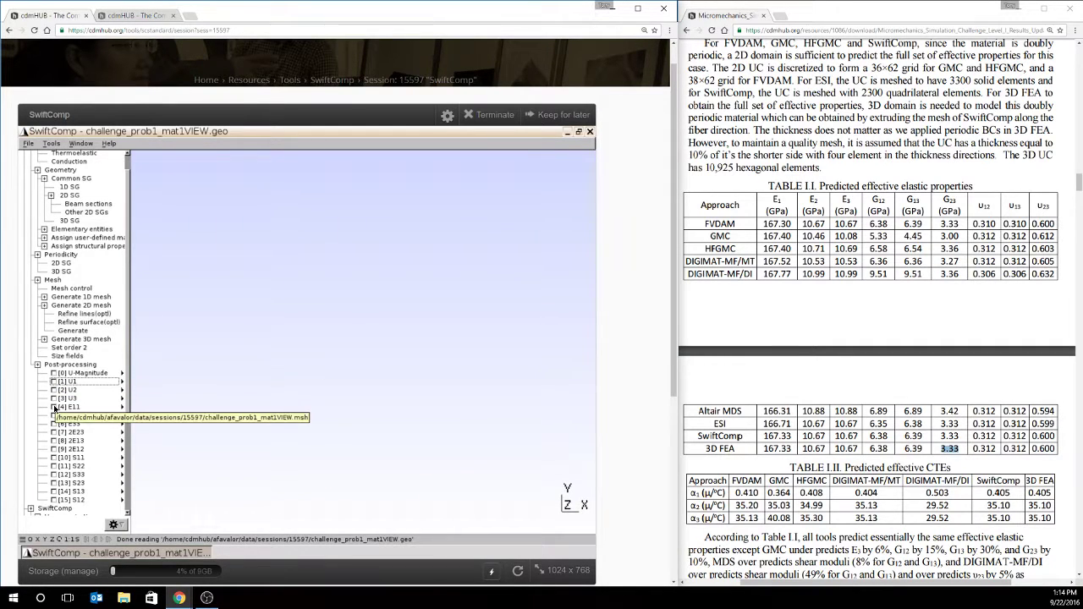
left_click(53, 407)
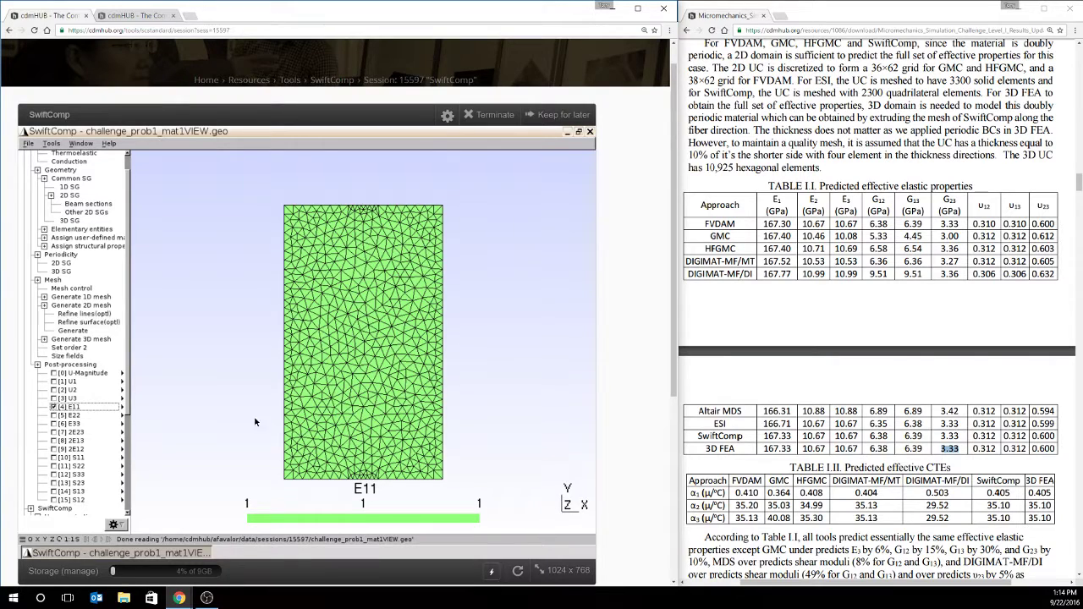
Step: Show E22, E33, 2E23, 2E13 and 2E12 strains one at a time, ending on S11 stress
left_click(53, 416)
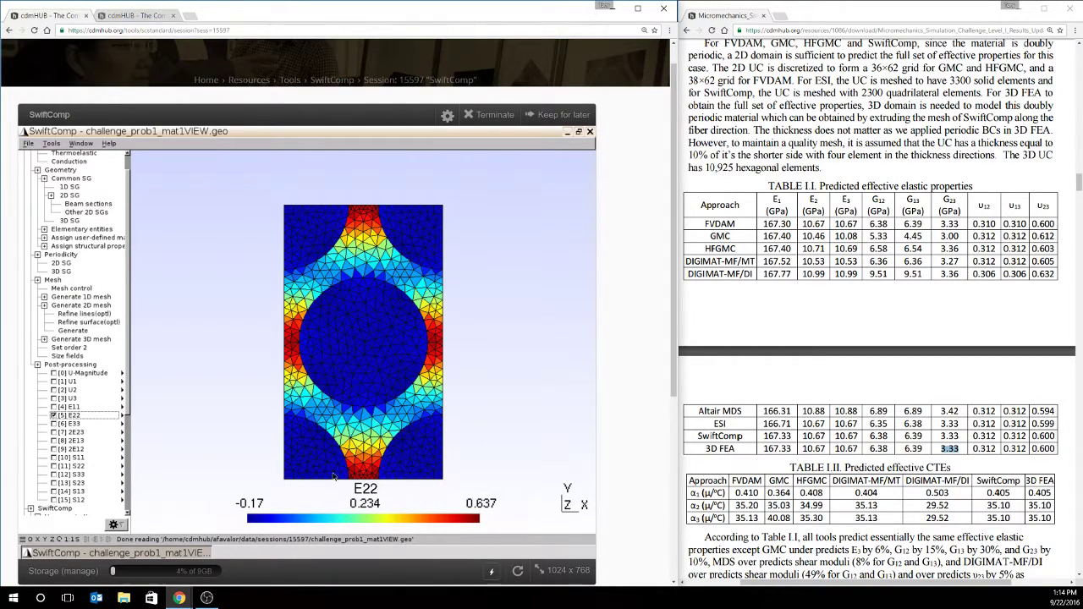
left_click(53, 416)
left_click(54, 424)
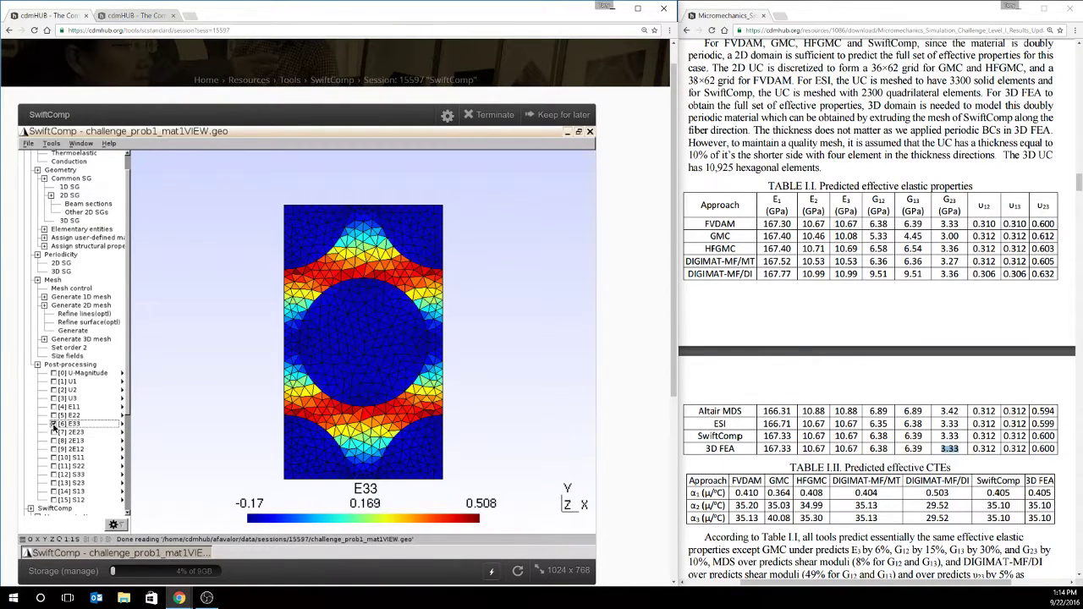
left_click(53, 424)
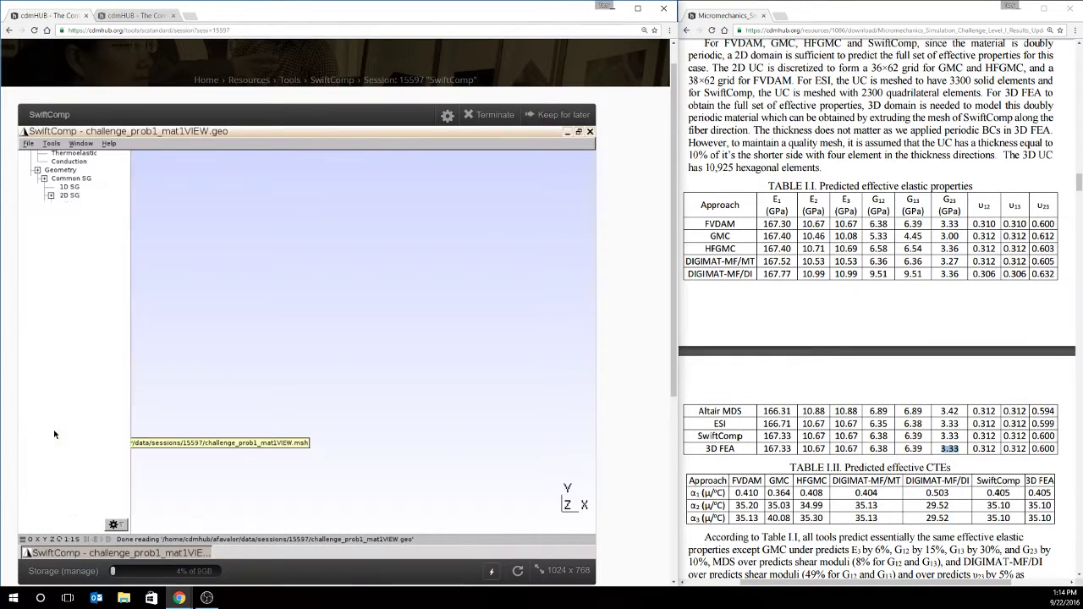
left_click(54, 433)
left_click(53, 432)
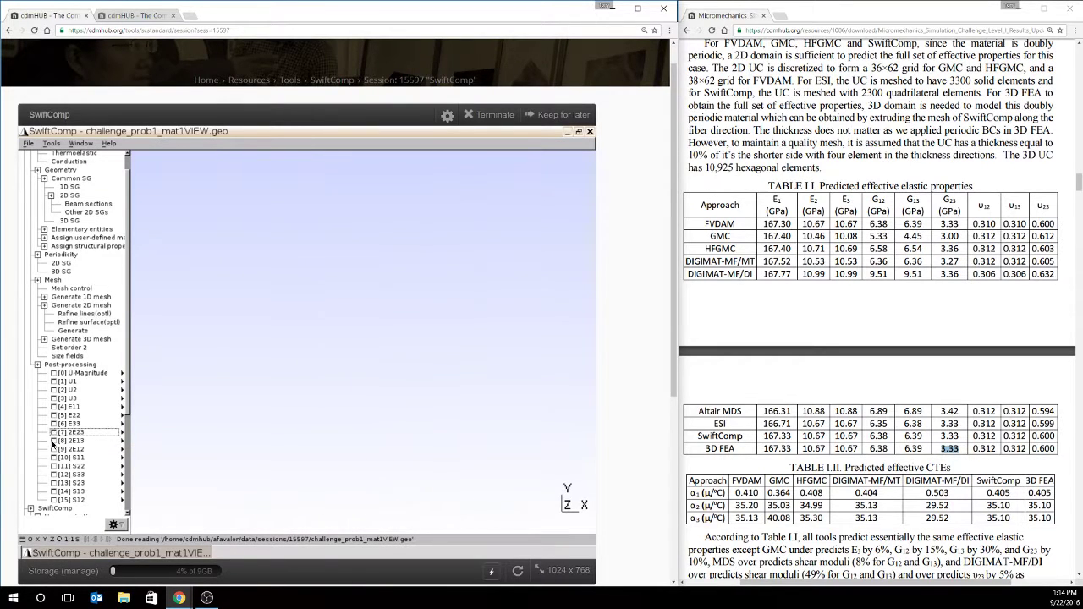
left_click(53, 441)
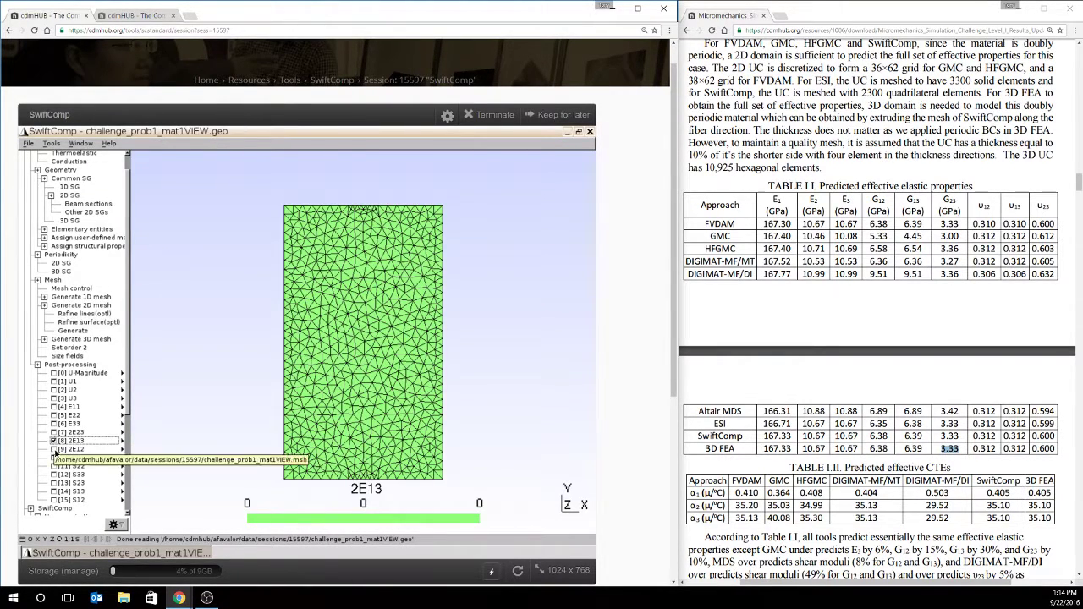
left_click(54, 441)
left_click(53, 450)
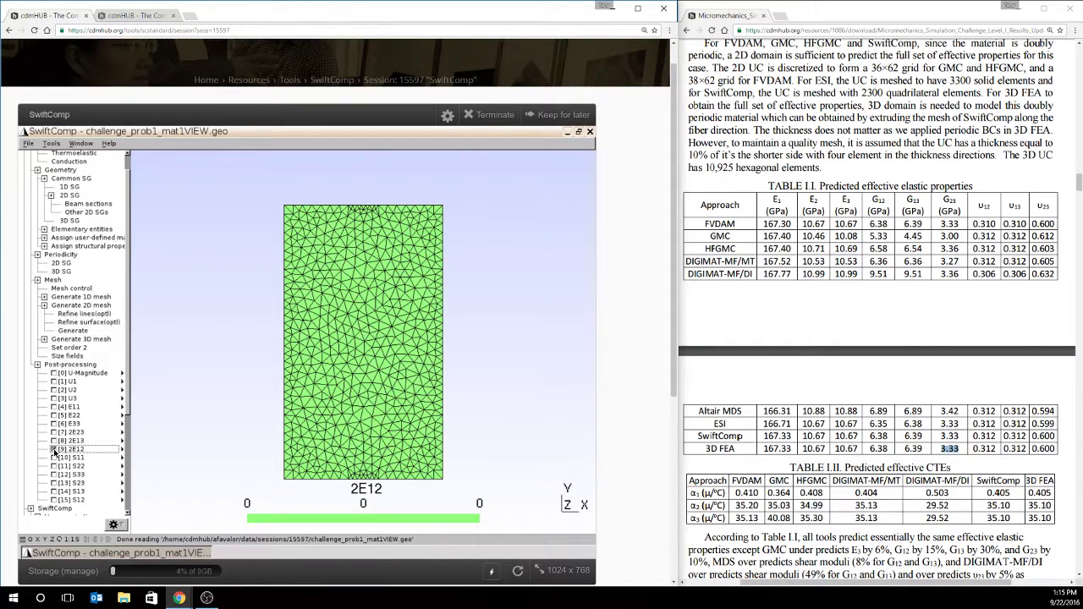
left_click(53, 450)
left_click(54, 458)
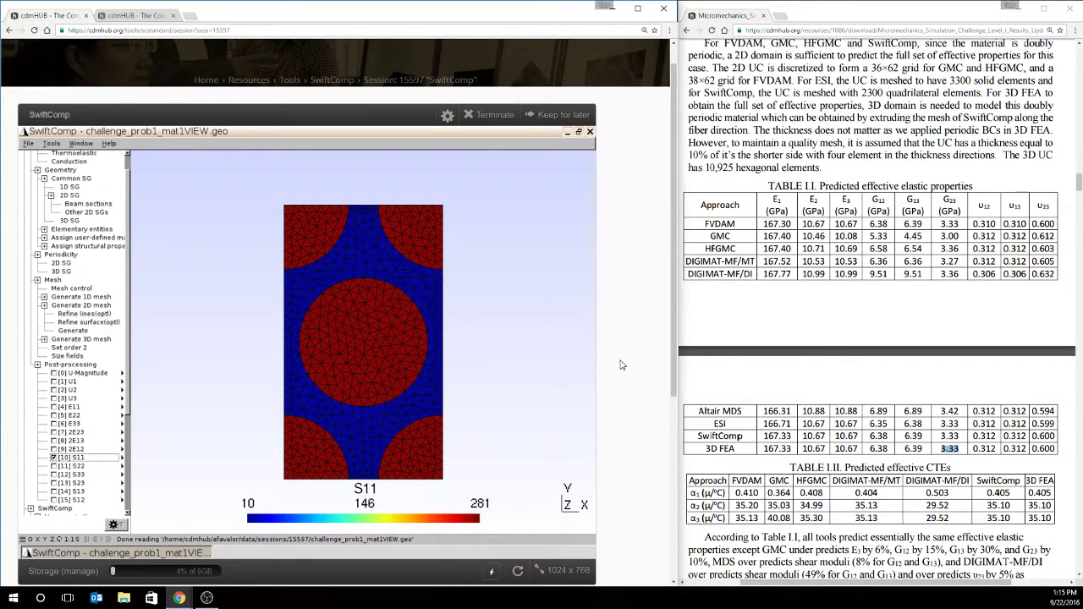
left_click(721, 312)
scroll(762, 287, "up", 5)
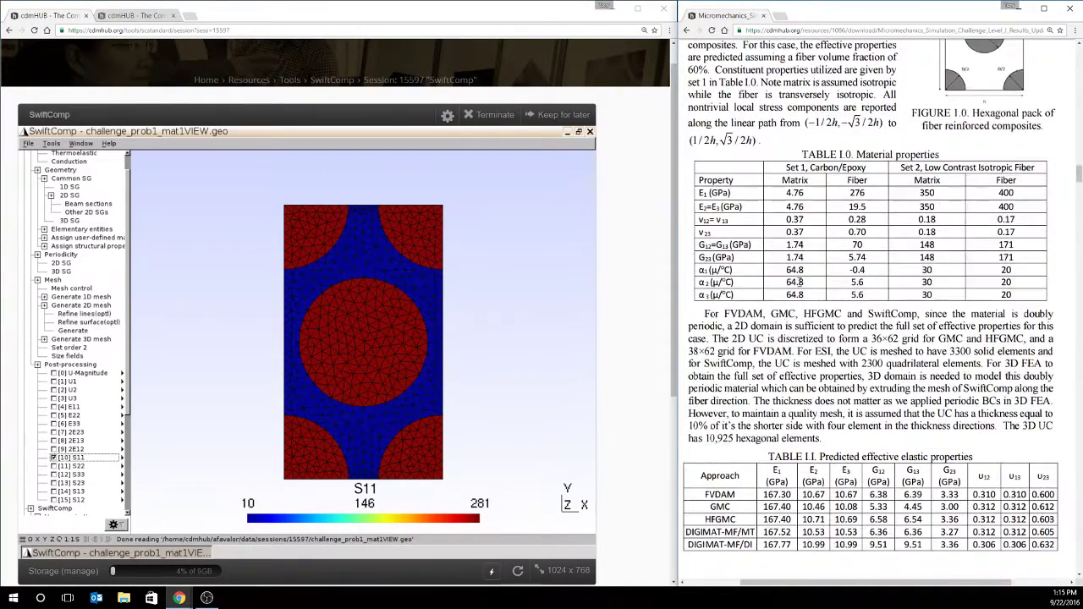
left_click_drag(845, 192, 865, 193)
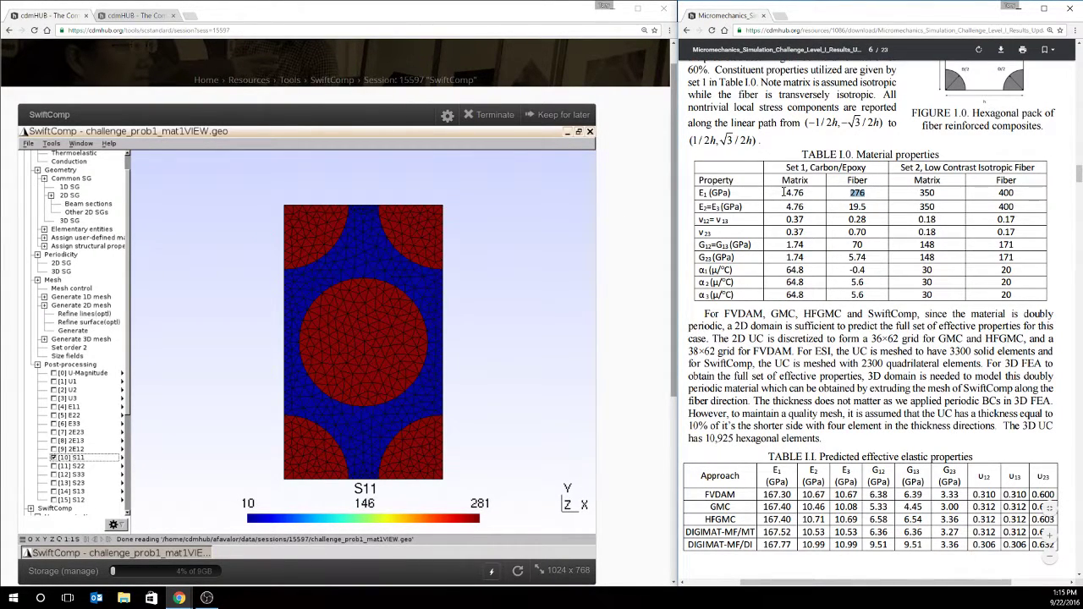
left_click(783, 349)
scroll(796, 355, "down", 1)
scroll(795, 356, "down", 1)
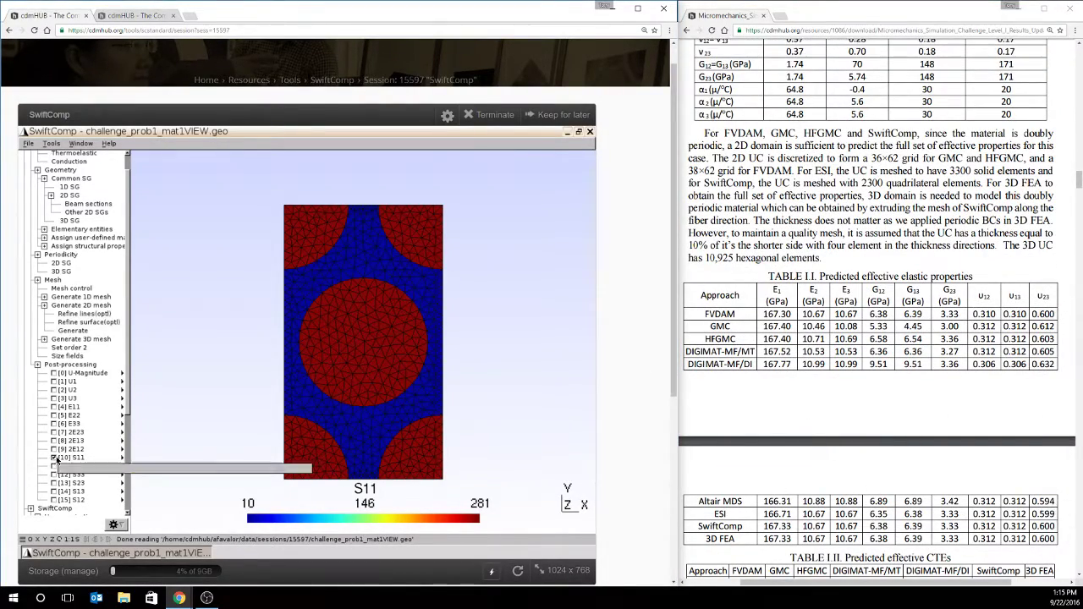
left_click(55, 458)
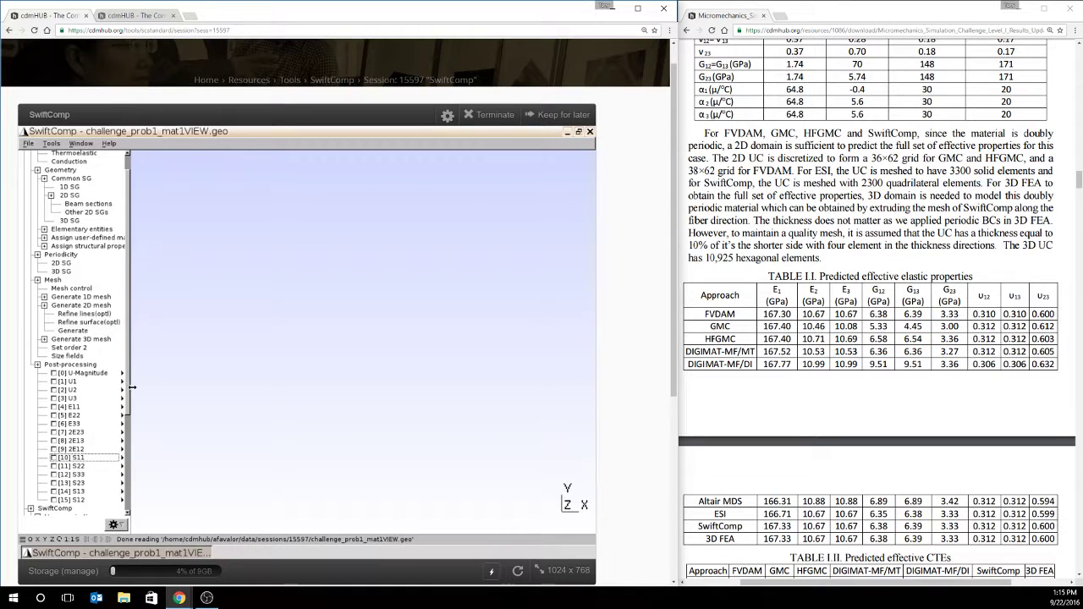
scroll(126, 411, "down", 1)
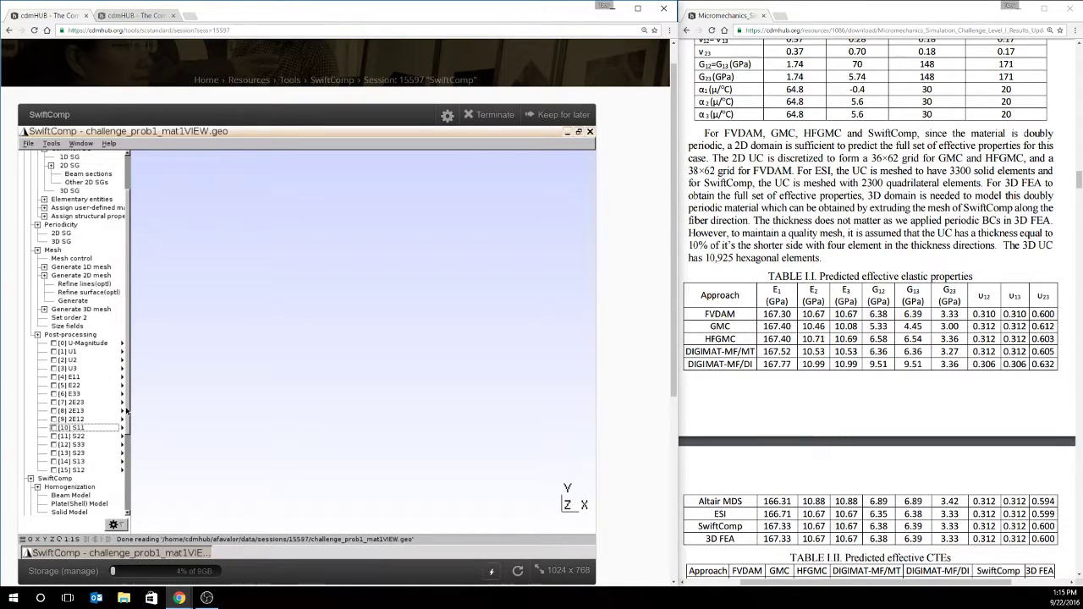
left_click_drag(126, 412, 128, 409)
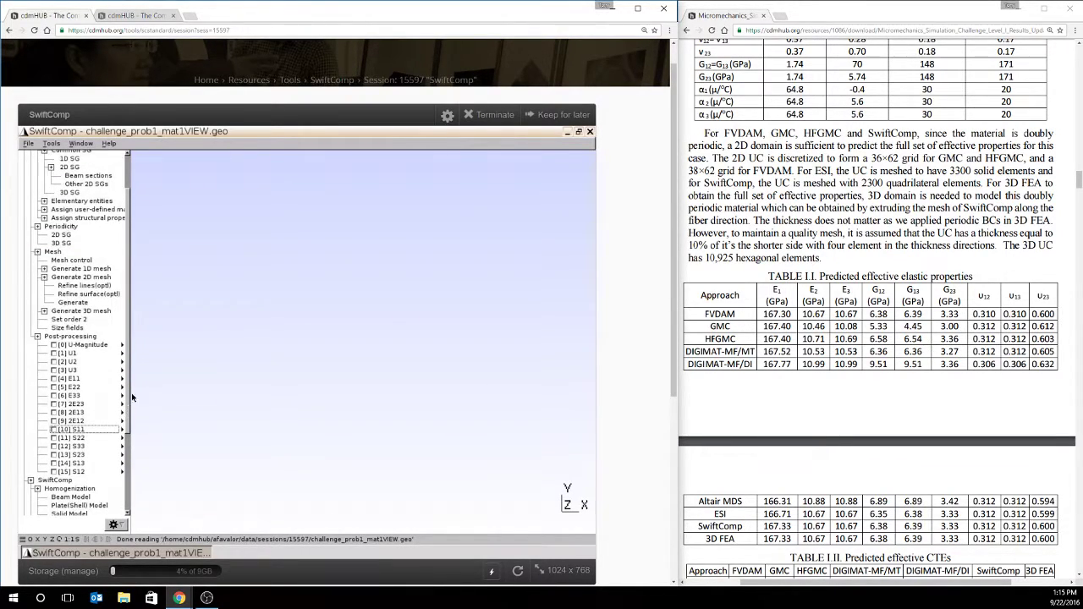
scroll(133, 395, "up", 2)
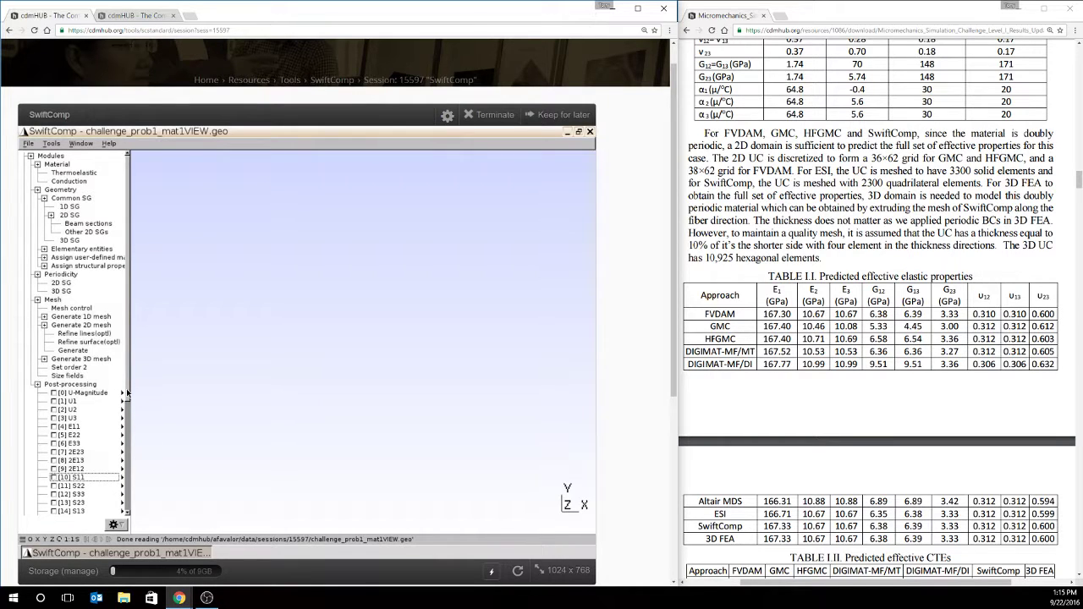
scroll(130, 426, "down", 2)
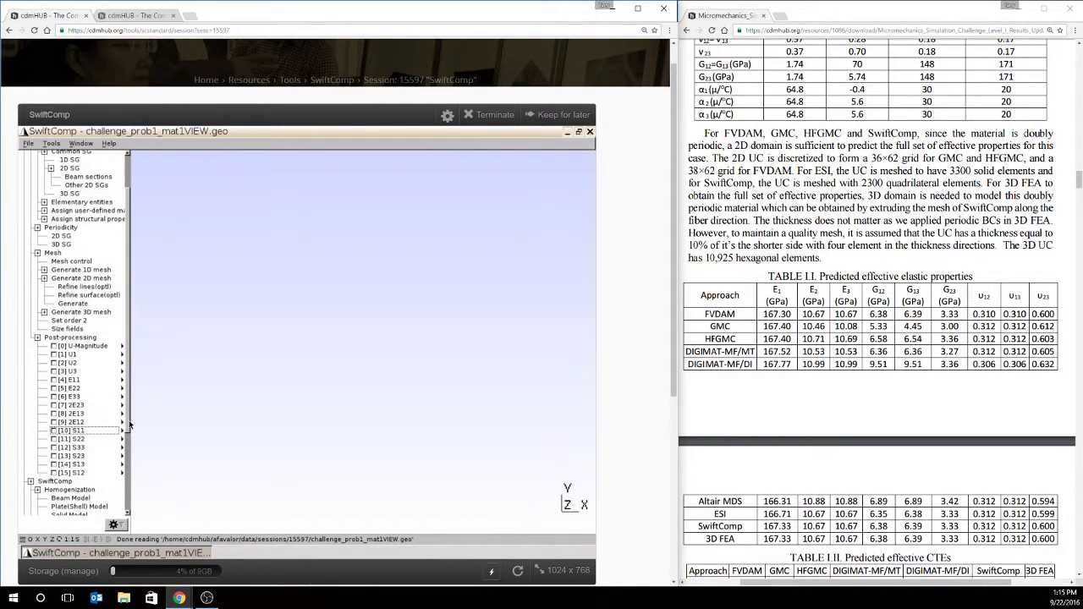
scroll(130, 425, "down", 1)
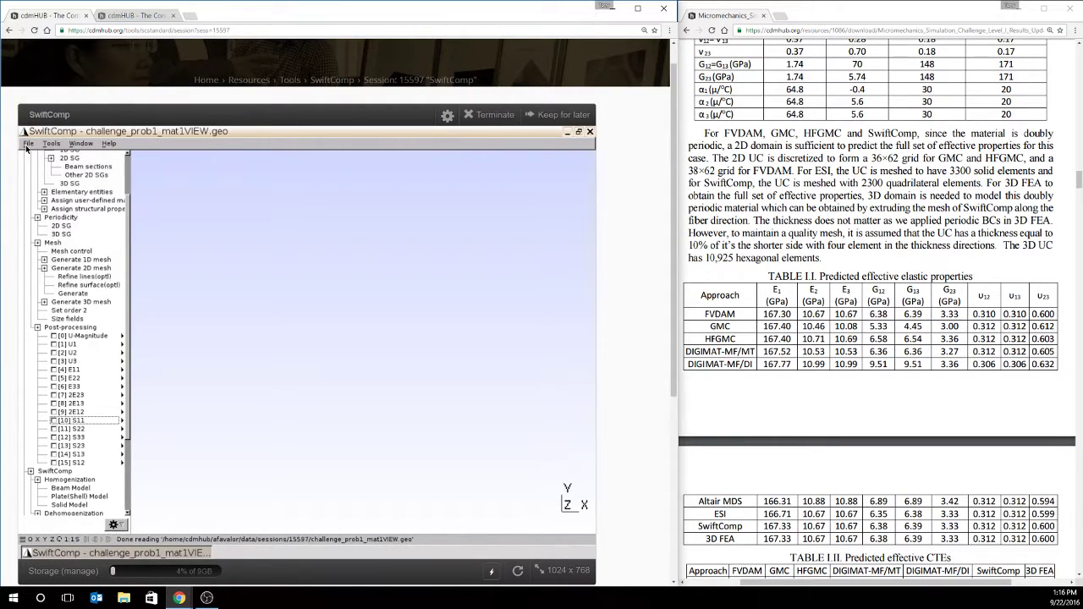
Step: Reopen challenge_prob1_mat1.geo via File > Open and regenerate its 2D mesh
left_click(28, 144)
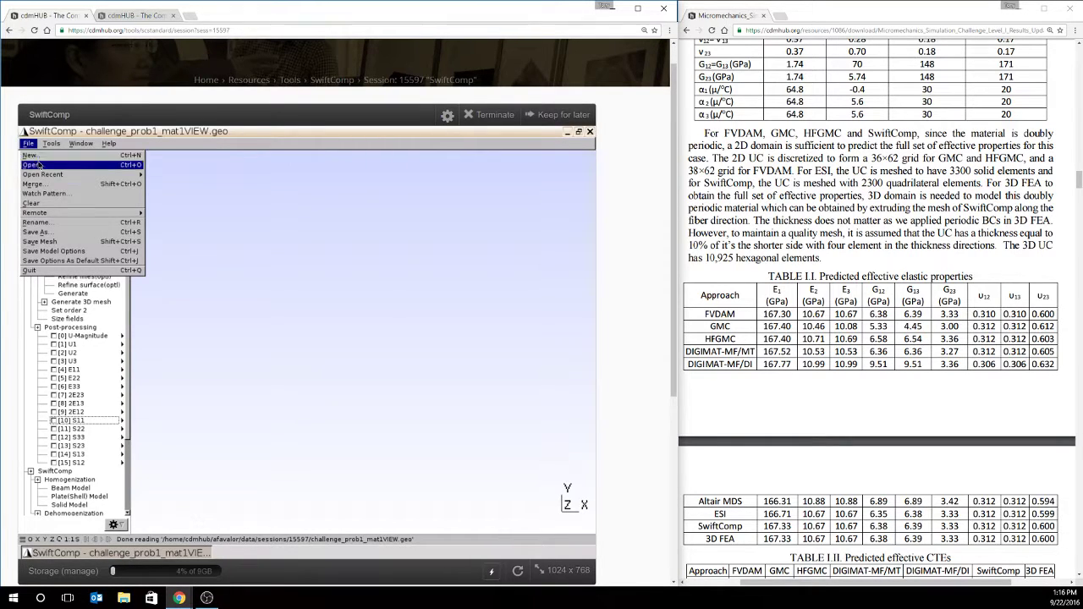
left_click(39, 165)
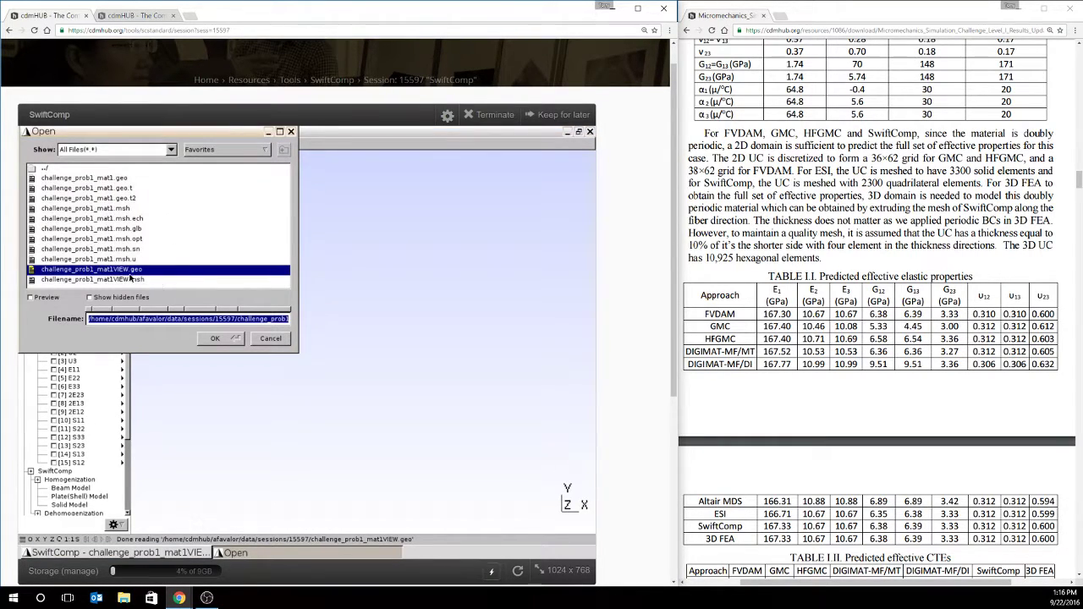
left_click(83, 179)
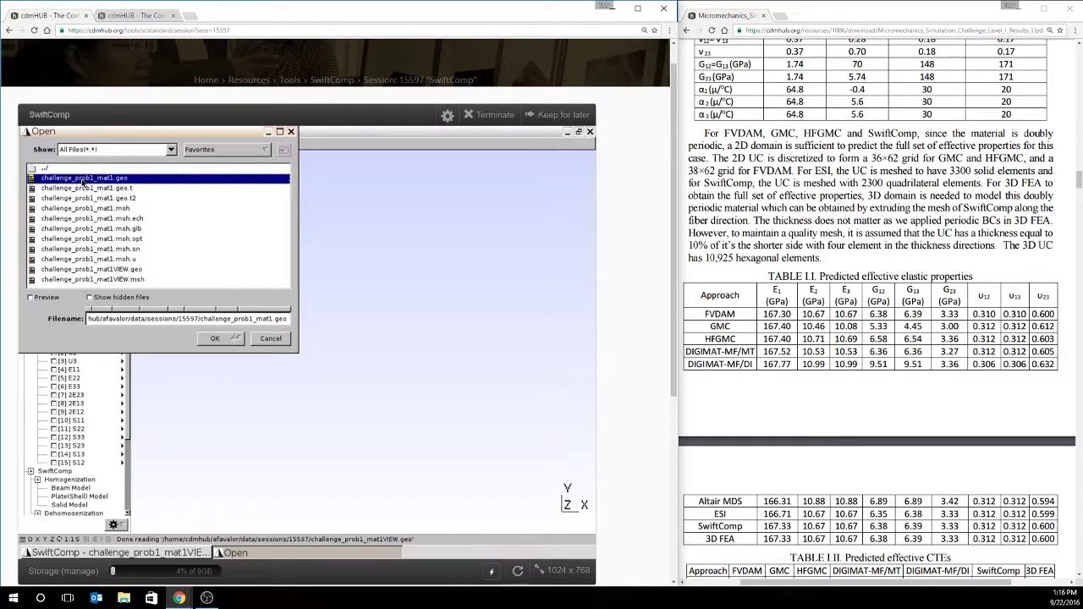
left_click(213, 339)
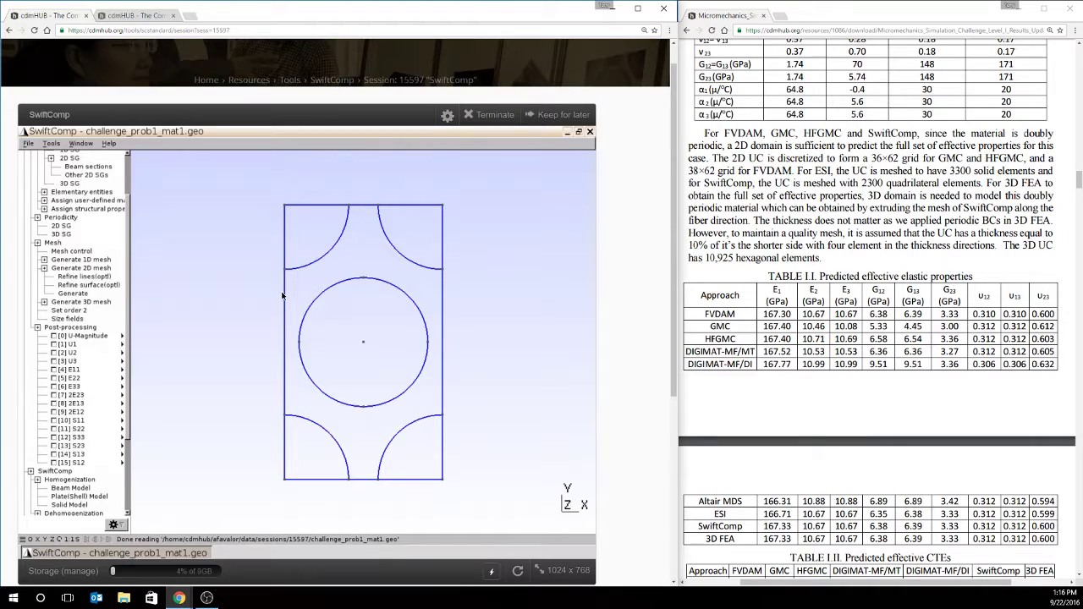
left_click(73, 292)
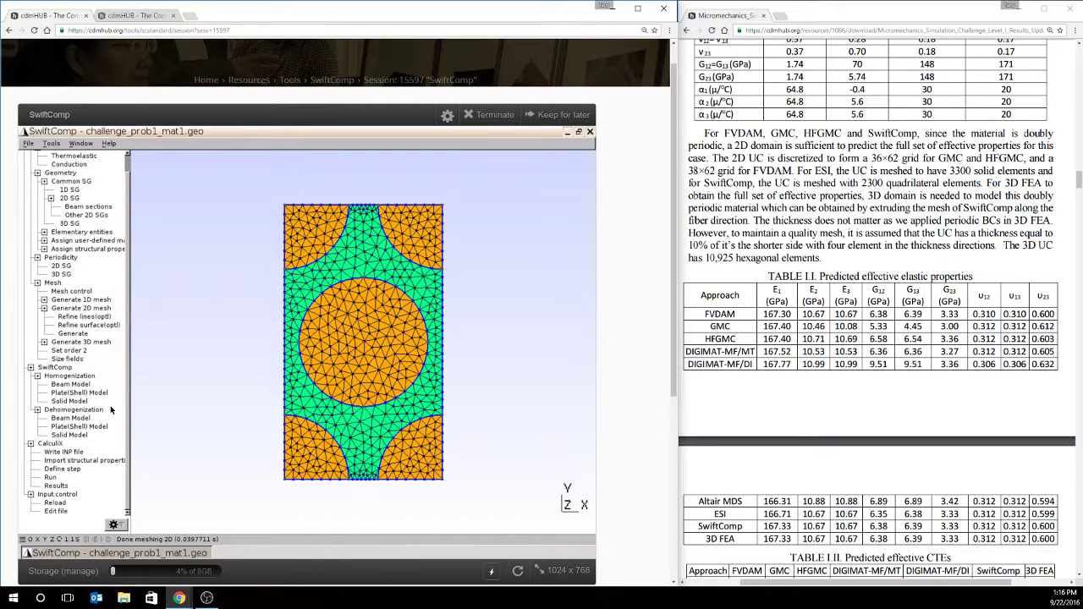
Step: Set Solid Model homogenization to 1-thermoelastic, save replacing the mesh file, and run it
left_click(61, 401)
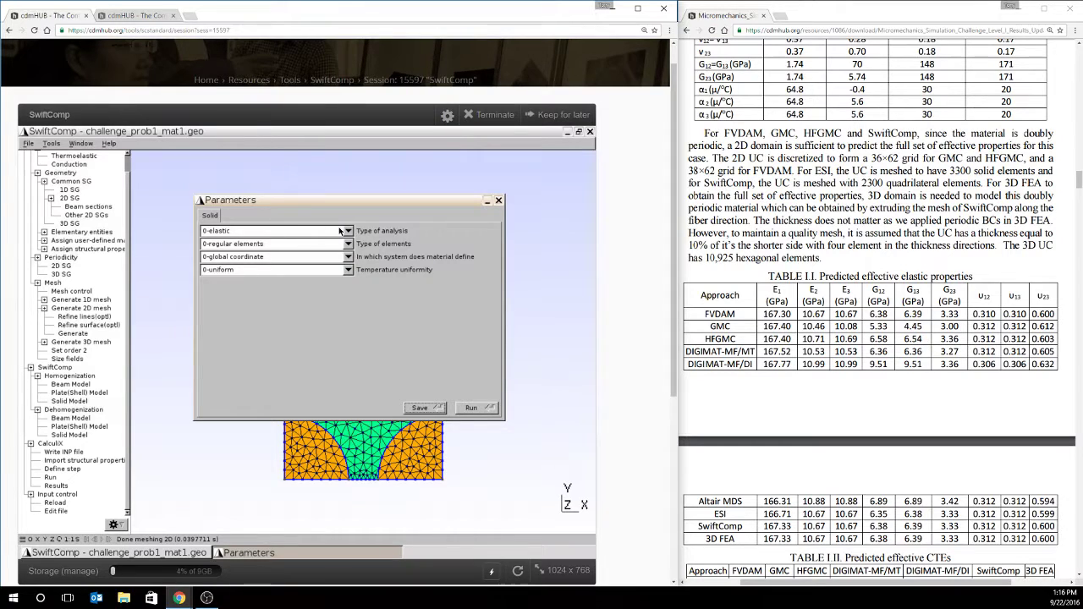
left_click(330, 231)
left_click(325, 241)
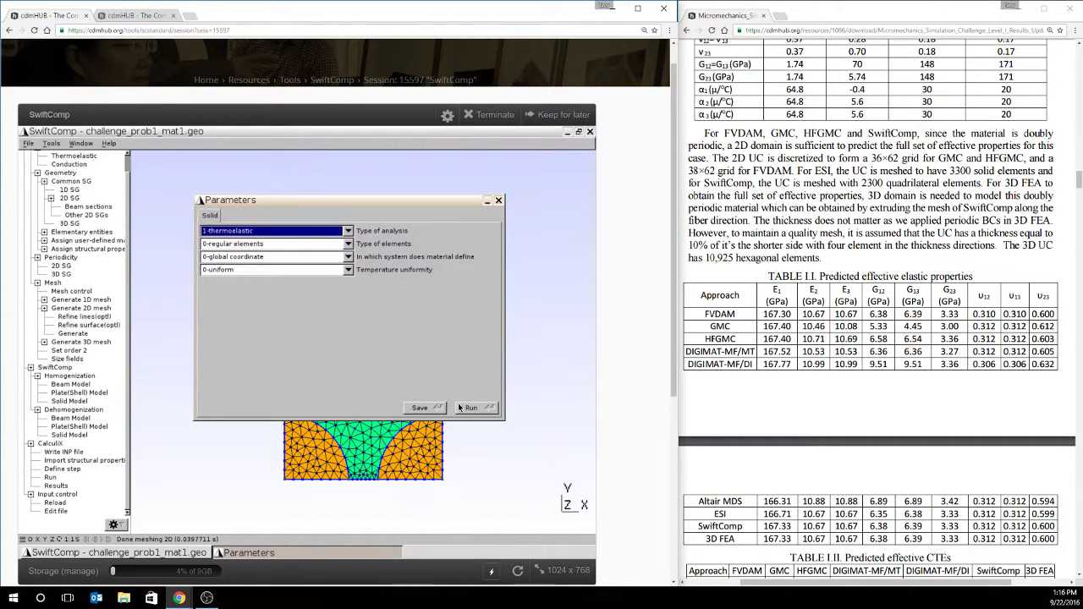
left_click(422, 409)
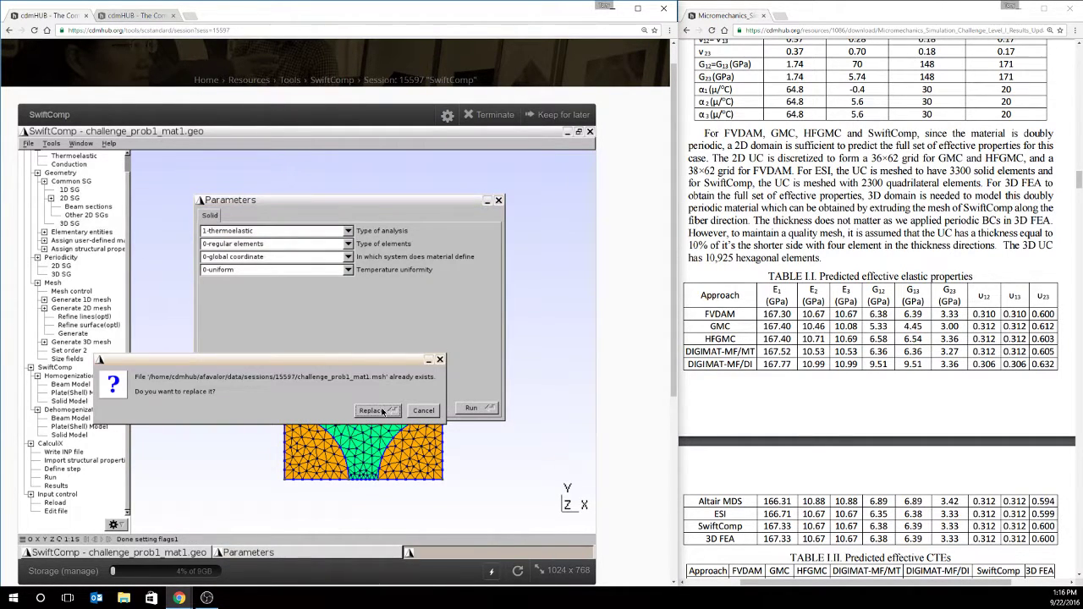
left_click(383, 411)
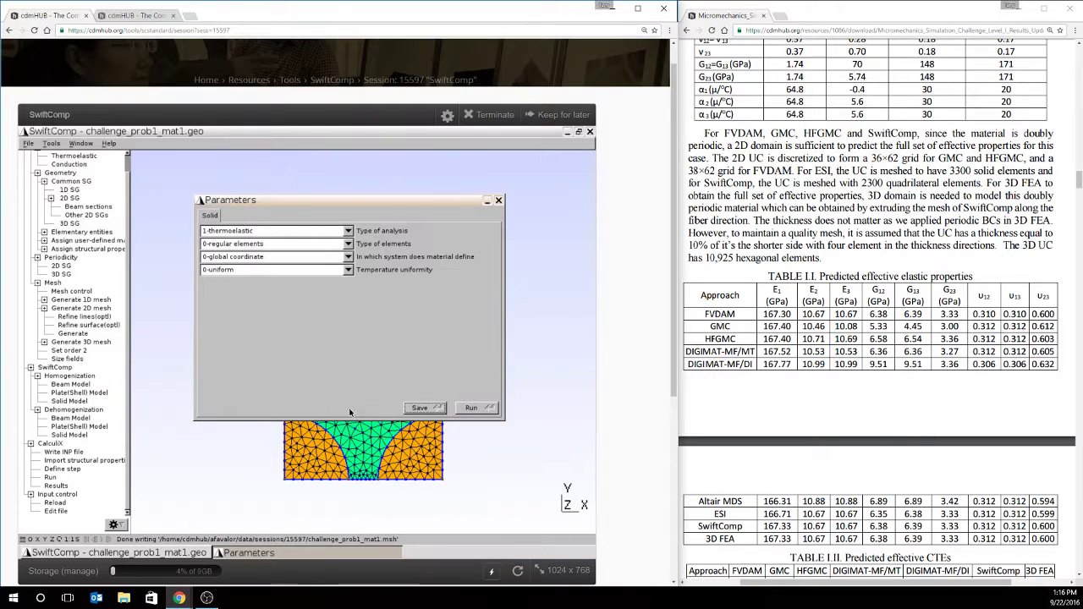
left_click(468, 409)
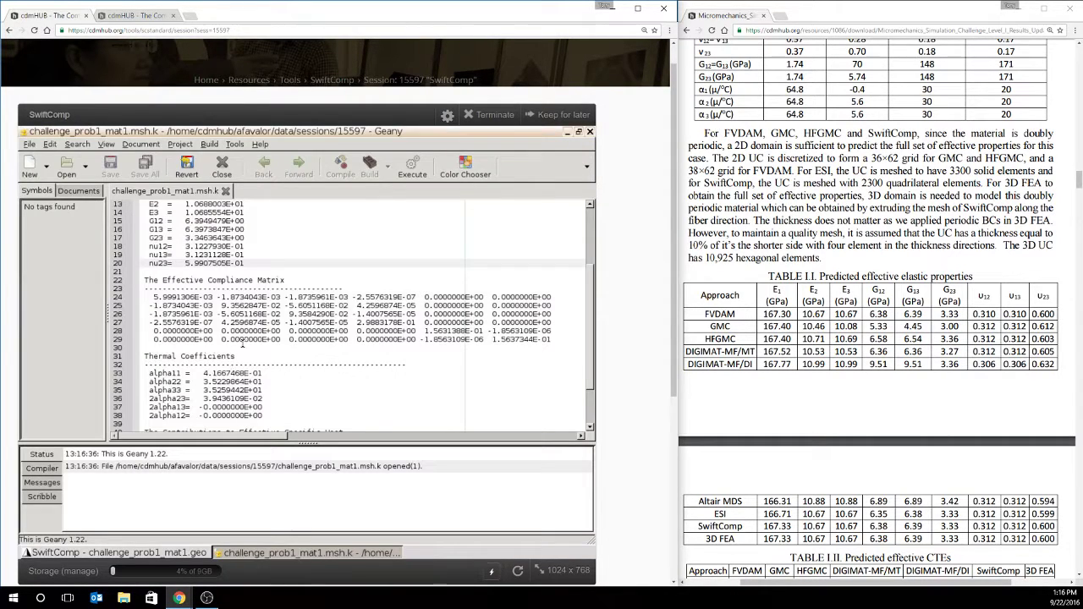
scroll(587, 279, "up", 2)
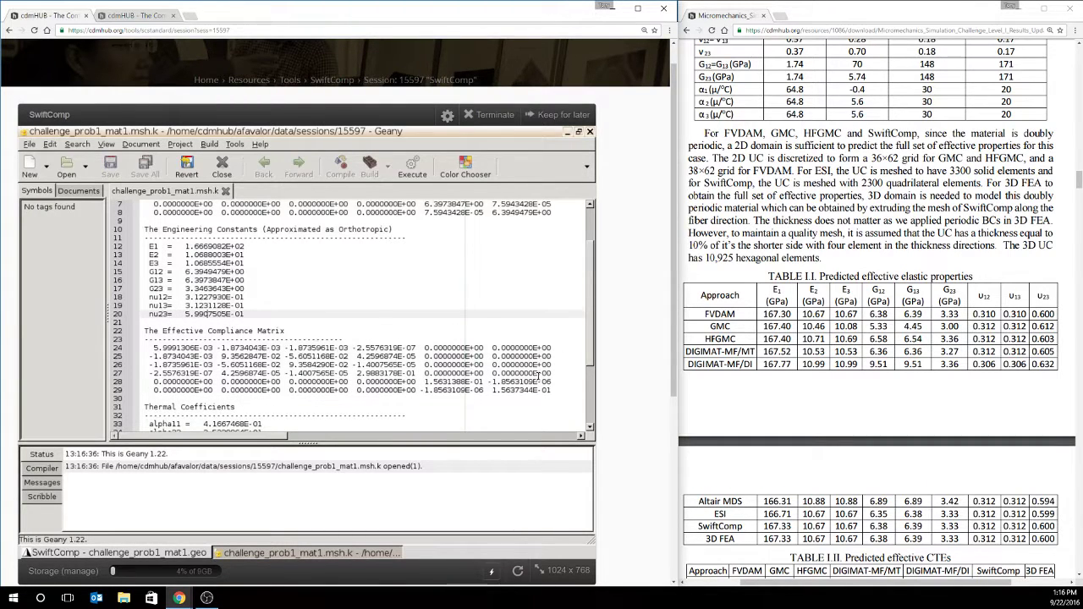
scroll(586, 397, "down", 4)
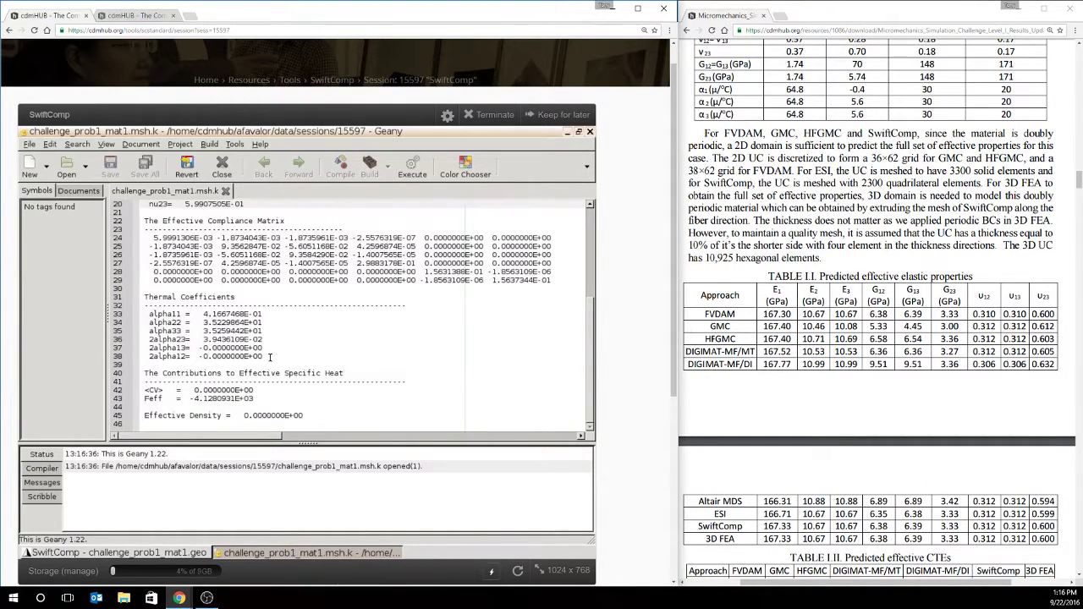
left_click(166, 327, "shift")
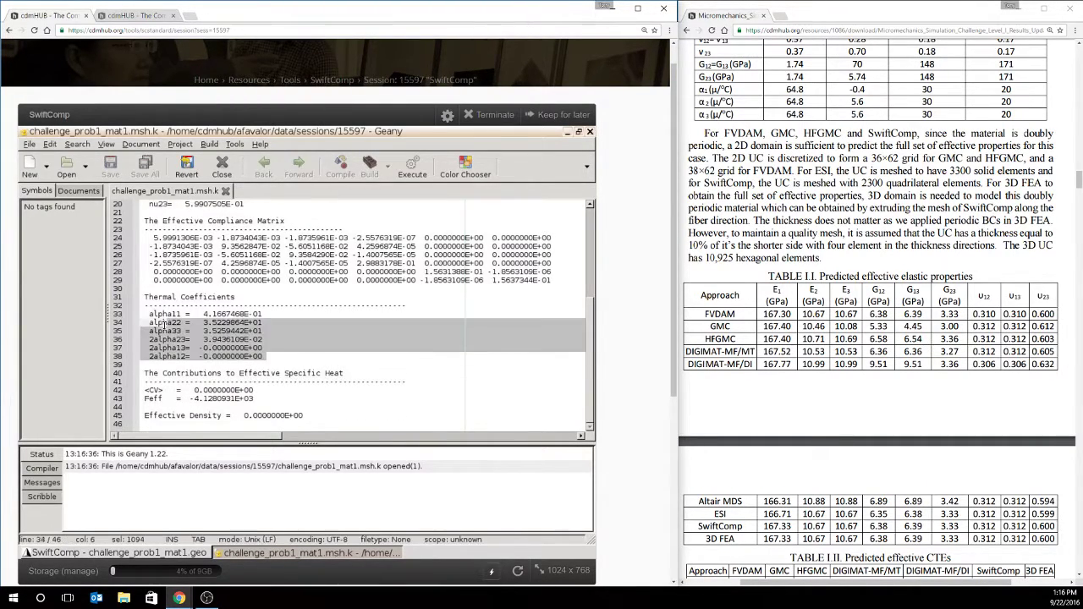
left_click(267, 347)
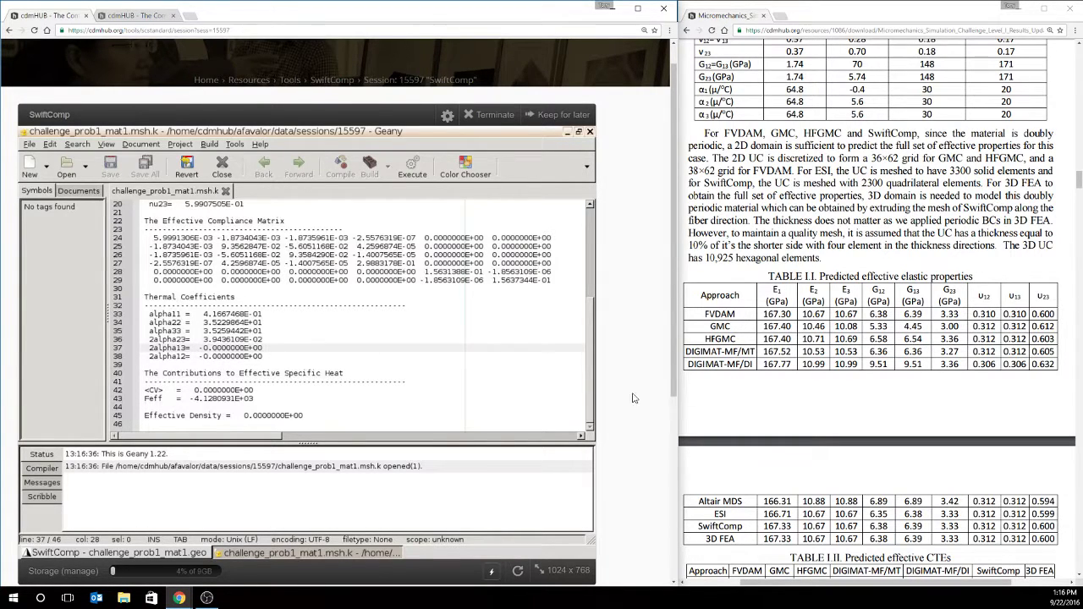
Step: Scroll to Table I.II and compare 3D FEA alpha1 0.405 with computed alpha11
scroll(762, 407, "down", 3)
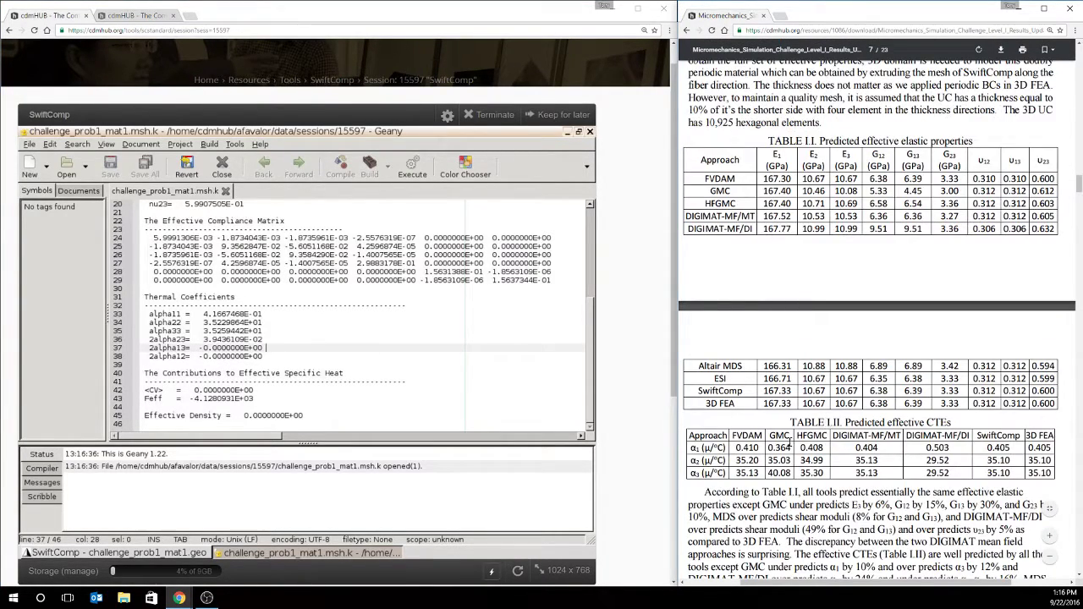
scroll(789, 447, "down", 1)
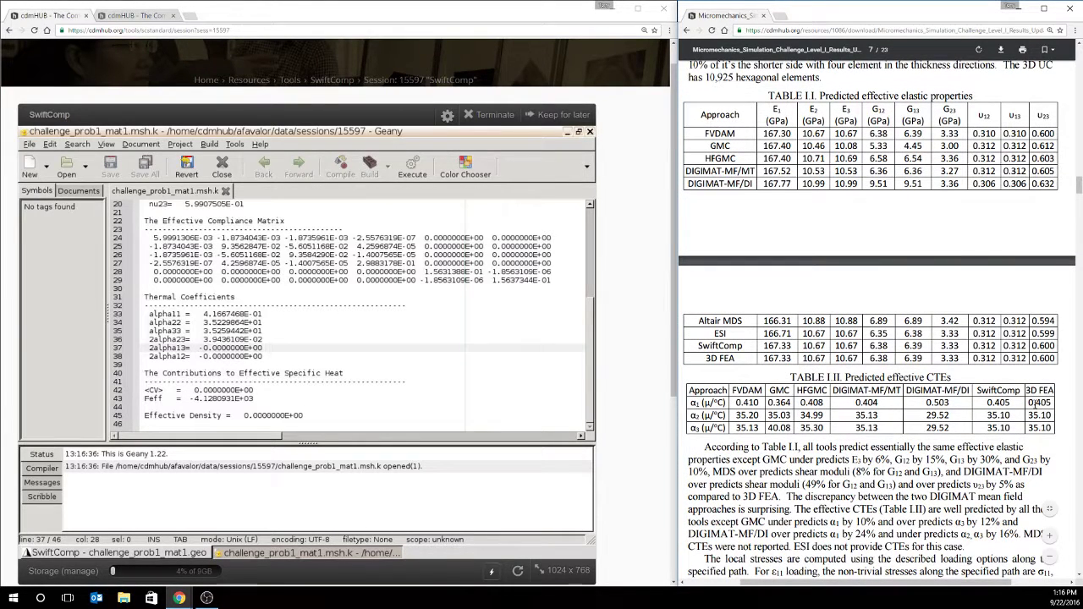
left_click_drag(1029, 403, 1052, 403)
left_click_drag(203, 313, 221, 314)
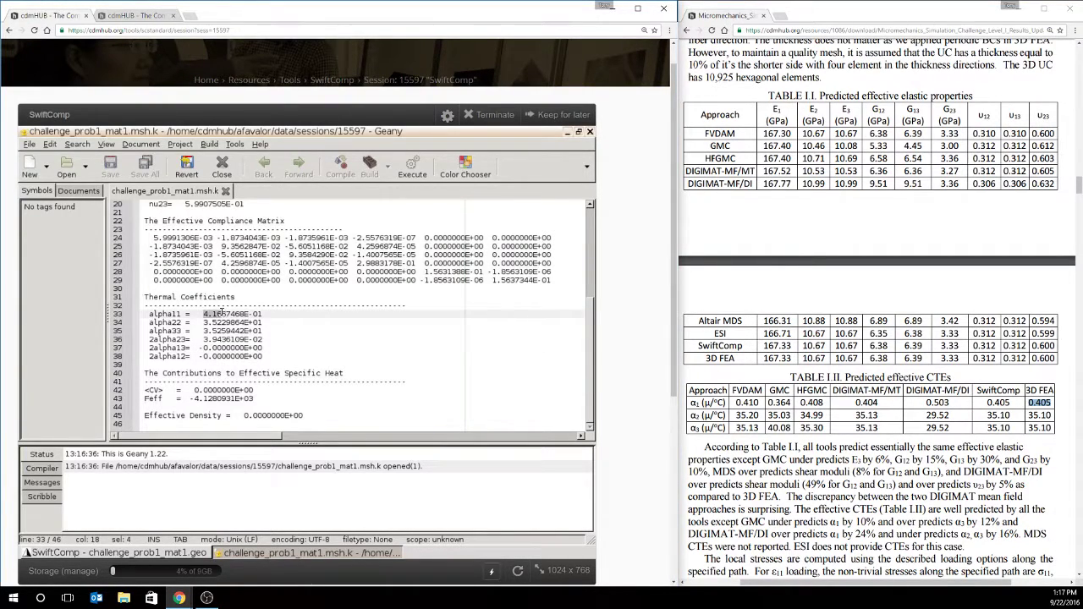
Step: Compare 3D FEA alpha2 35.10 with computed alpha22, then clear both selections
double_click(1040, 415)
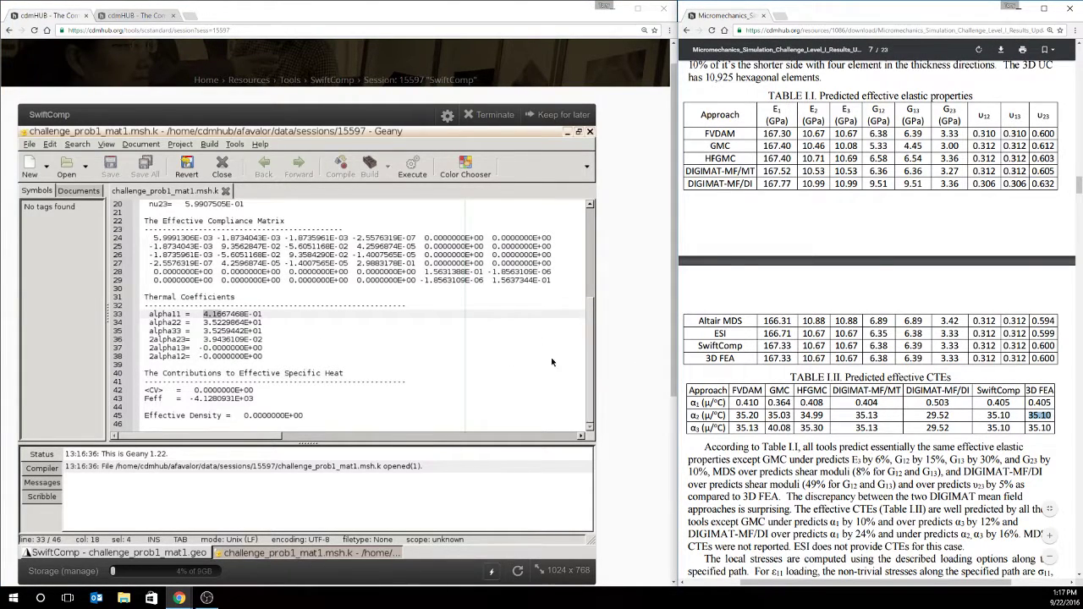
mouse_move(203, 322)
left_mouse_down()
mouse_move(227, 322)
mouse_move(218, 331)
left_mouse_up()
left_click(219, 330)
left_click(1048, 415)
scroll(1053, 423, "up", 1)
scroll(1054, 415, "up", 1)
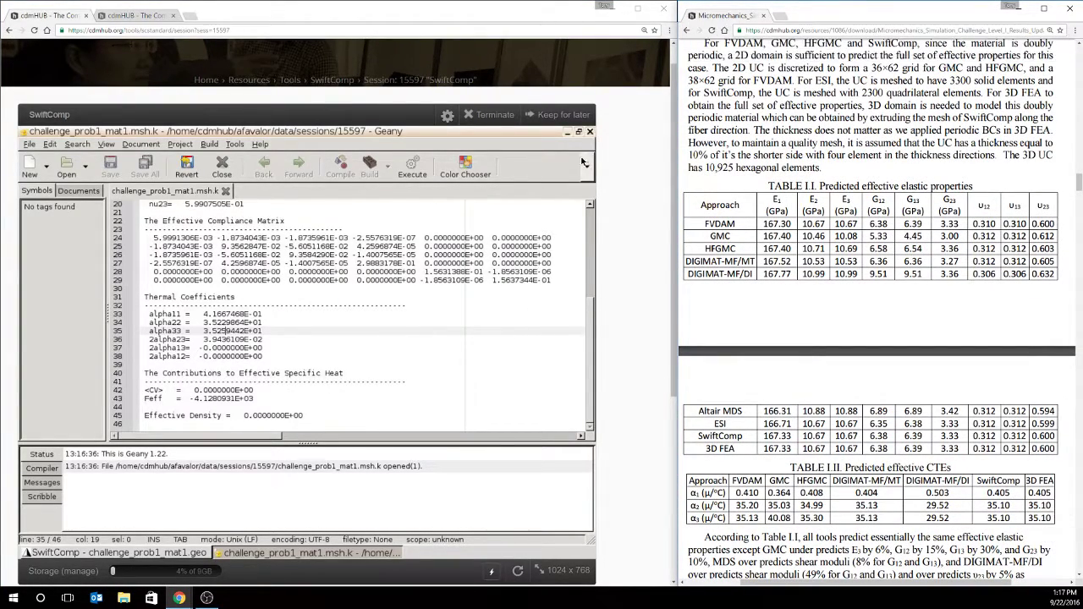
left_click(589, 214)
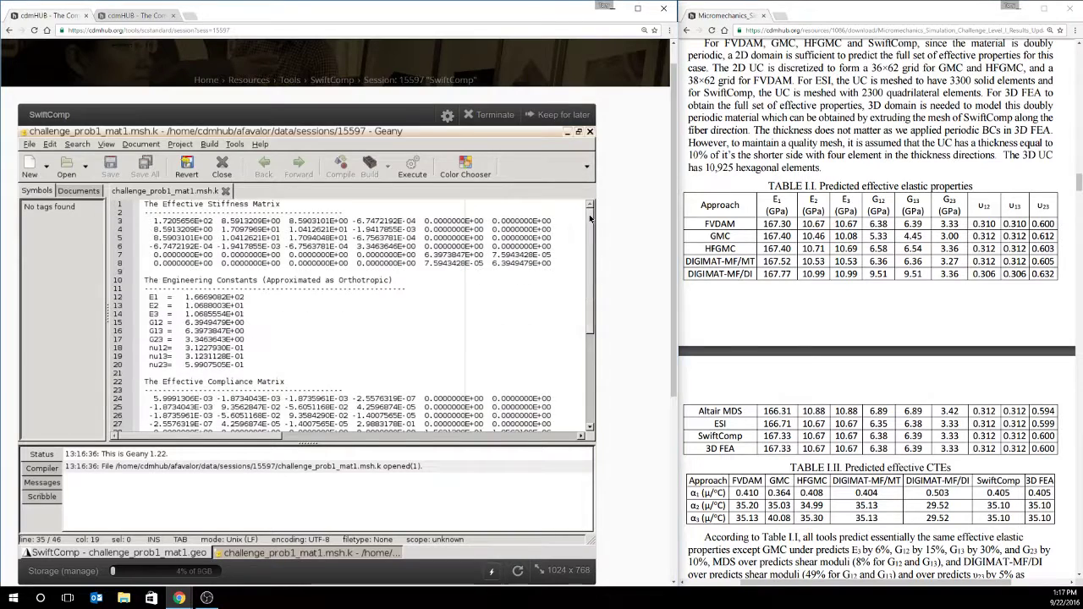
Step: Close the Geany results file and highlight the SwiftComp row of Table I.I in the benchmark PDF
left_click(590, 131)
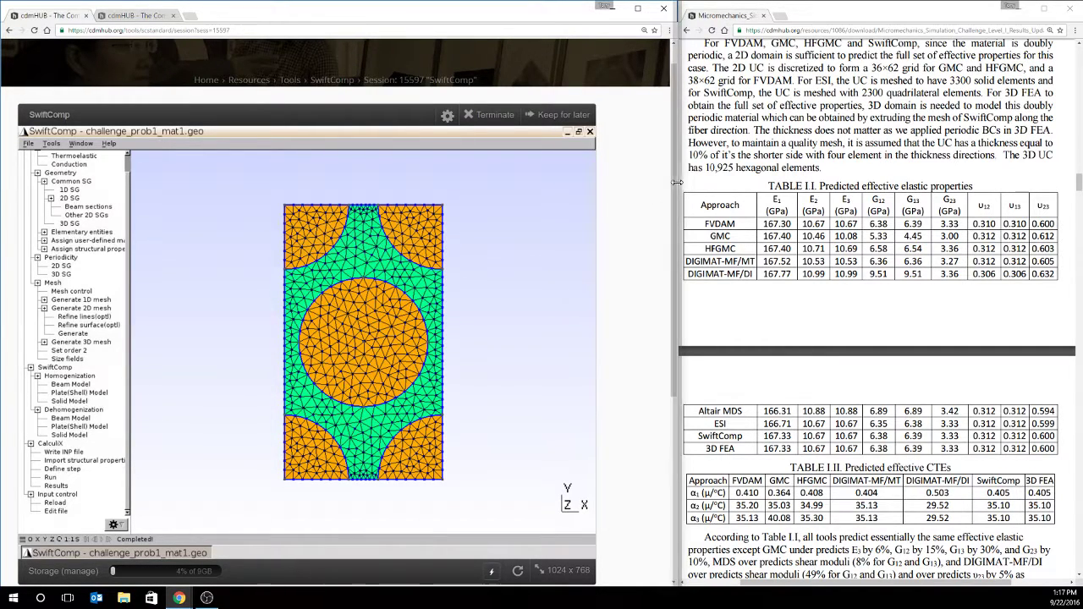
scroll(674, 195, "down", 1)
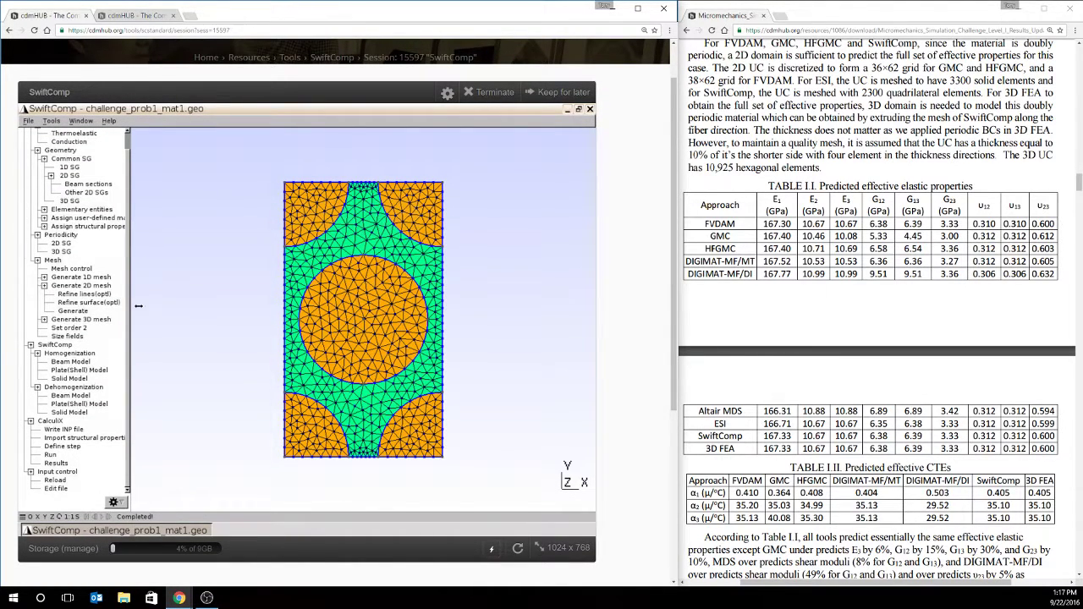
left_click_drag(699, 437, 1055, 436)
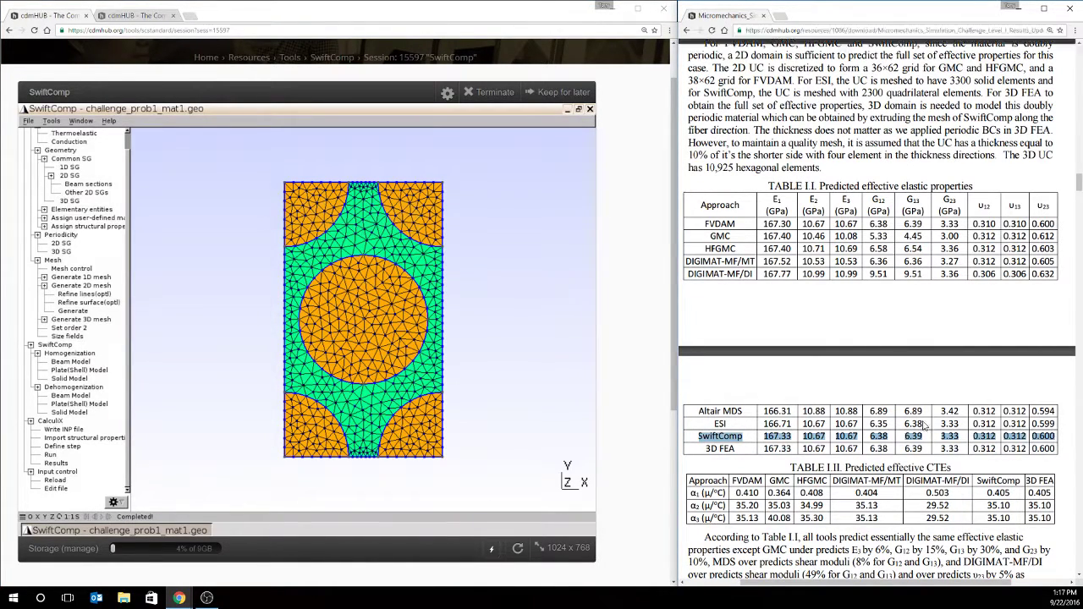